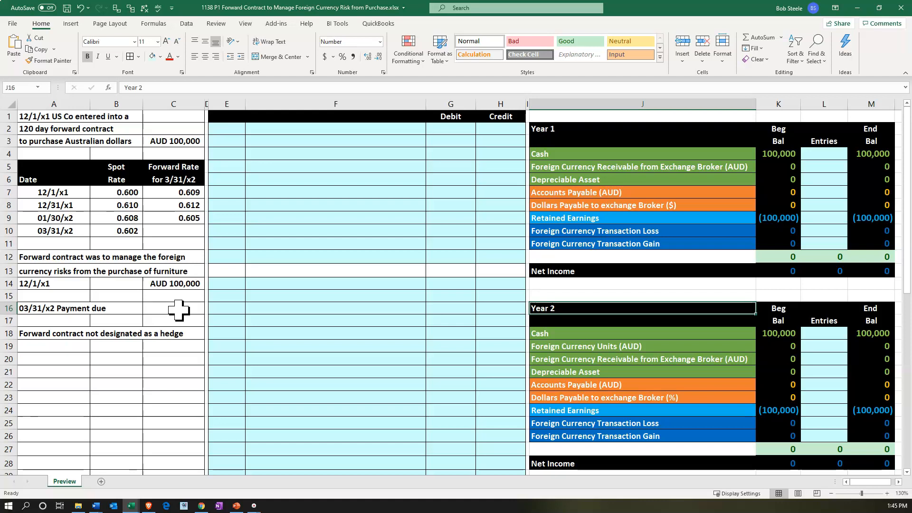
# Review the AUD 100,000 forward contract terms, the purchase and payment dates, and the spot and forward rate table
pyautogui.click(81, 282)
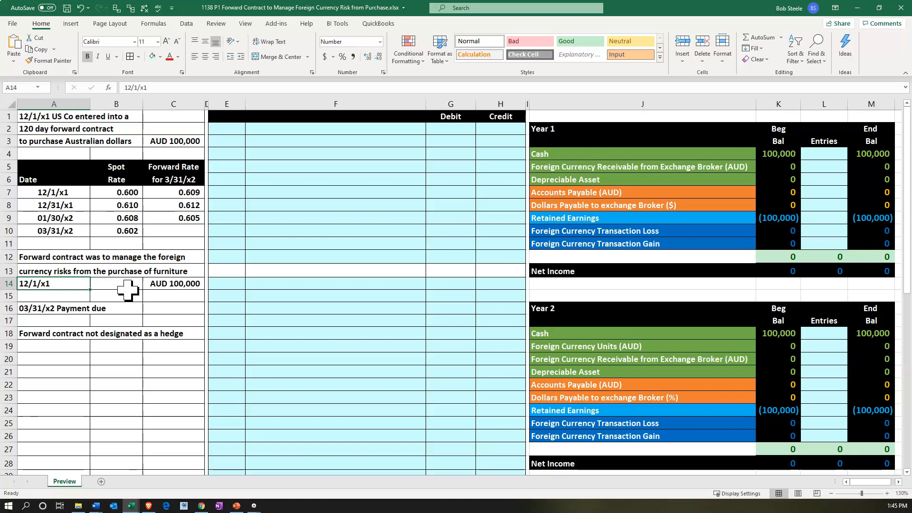
pyautogui.click(74, 307)
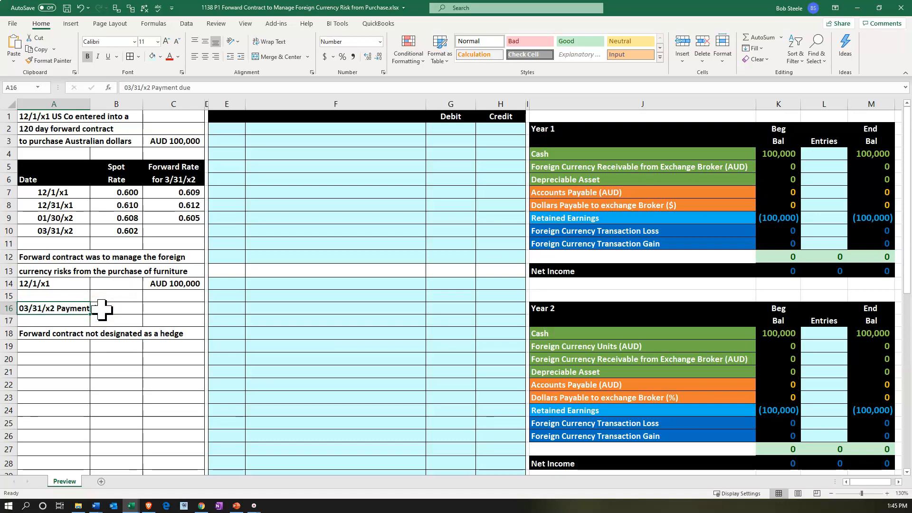
pyautogui.click(174, 309)
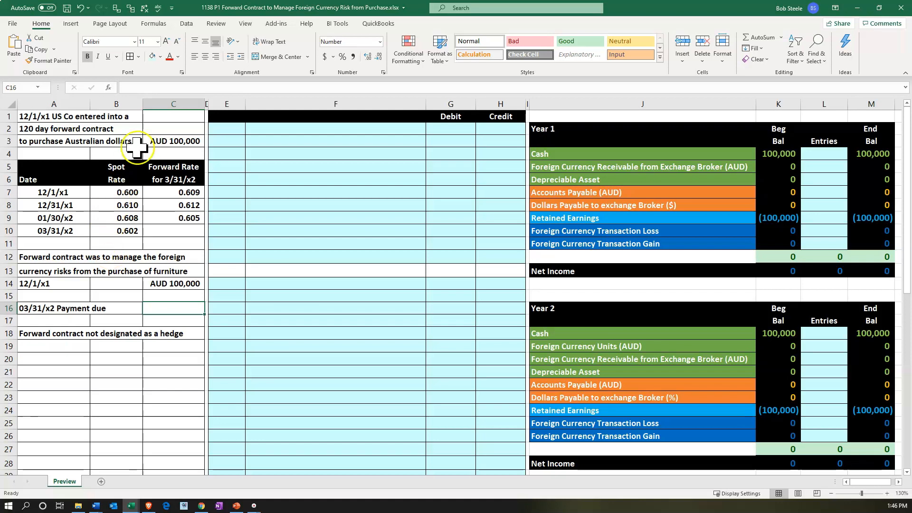
pyautogui.click(162, 142)
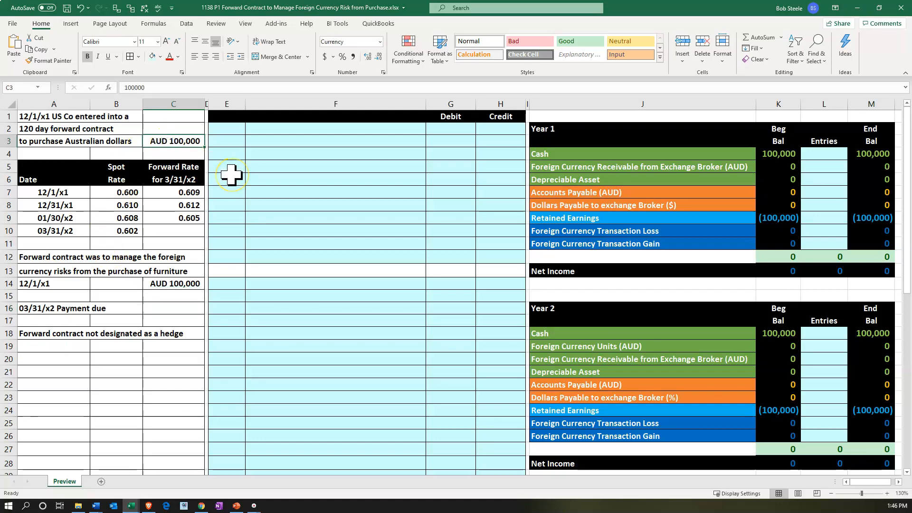
pyautogui.moveTo(125, 167); pyautogui.dragTo(125, 180)
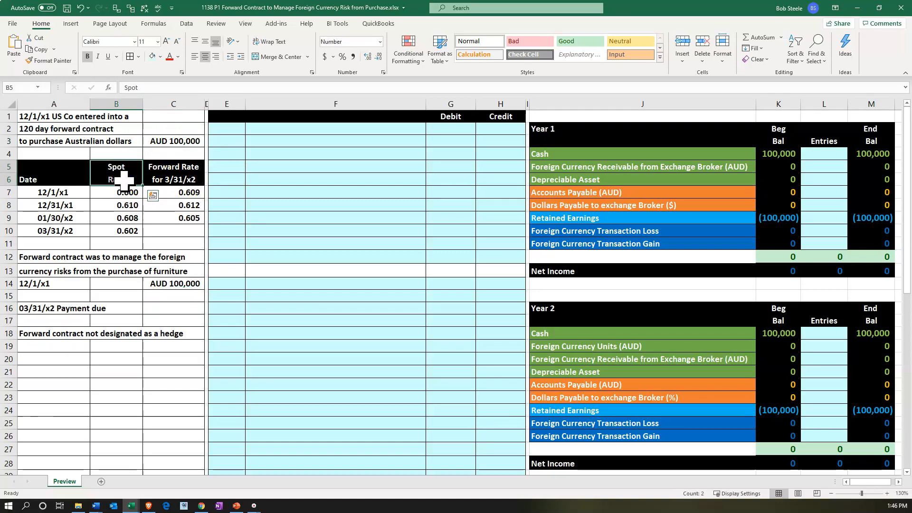
pyautogui.click(178, 284)
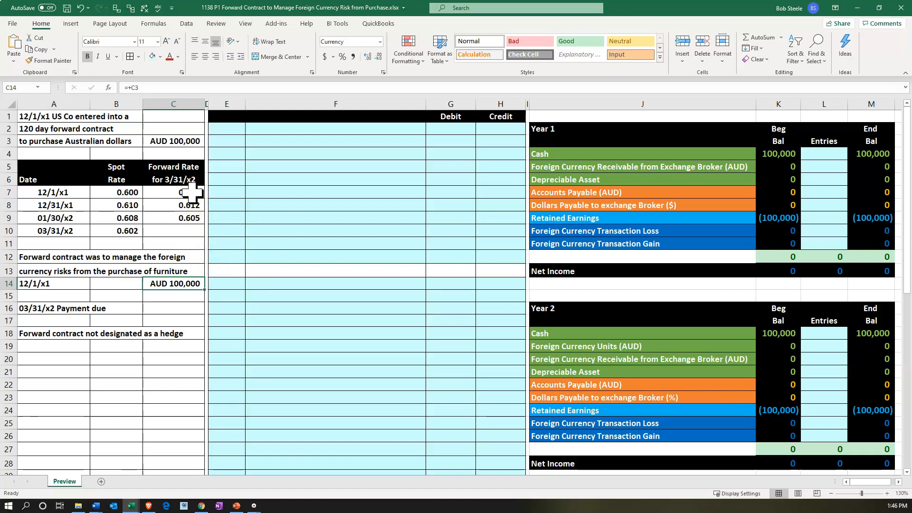
pyautogui.click(71, 204)
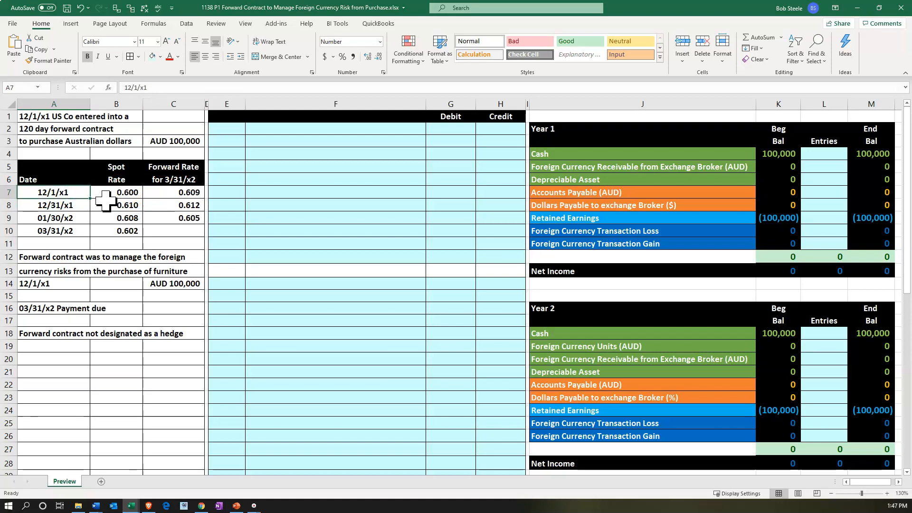
pyautogui.press('Down')
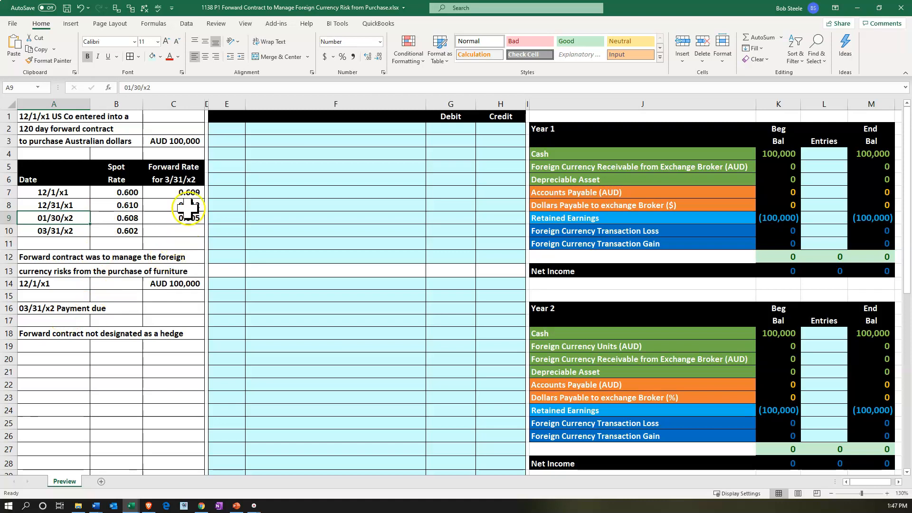
pyautogui.click(190, 181)
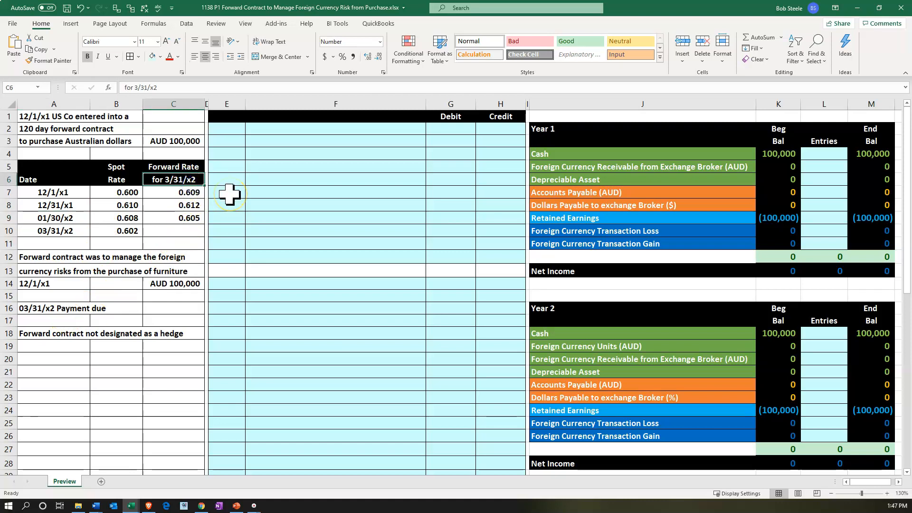
pyautogui.press('Down')
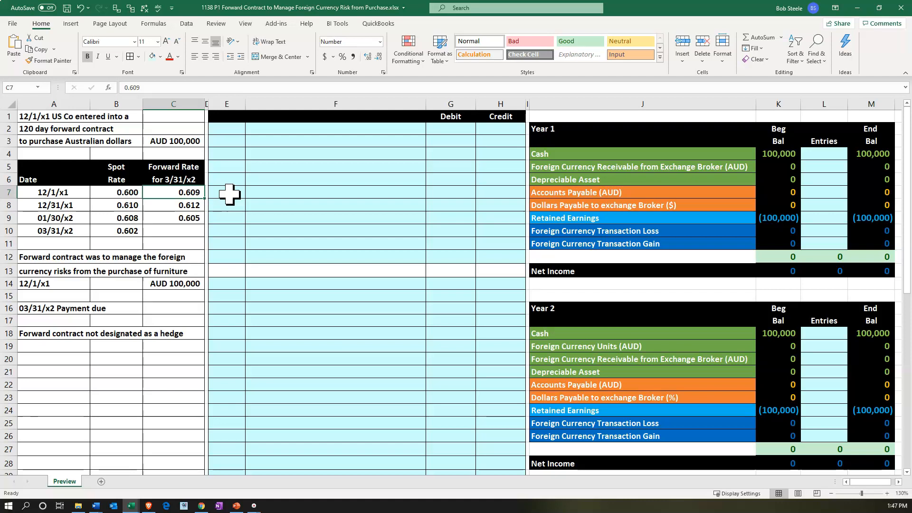
# Enter the date 12/1/x1 in cell E2 to start the first journal entry
pyautogui.press('Right')
pyautogui.press('Up')
pyautogui.press('Up')
pyautogui.press('Up')
pyautogui.press('Up')
pyautogui.press('Up')
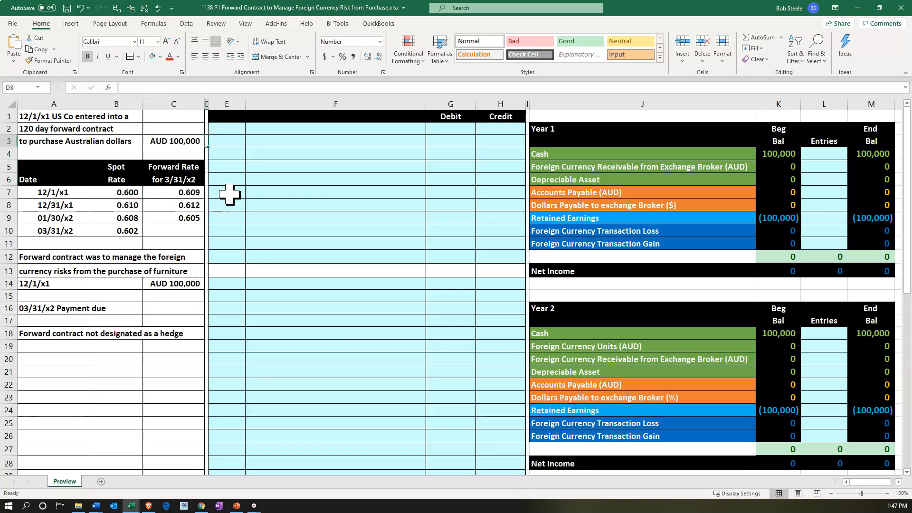
pyautogui.press('Right')
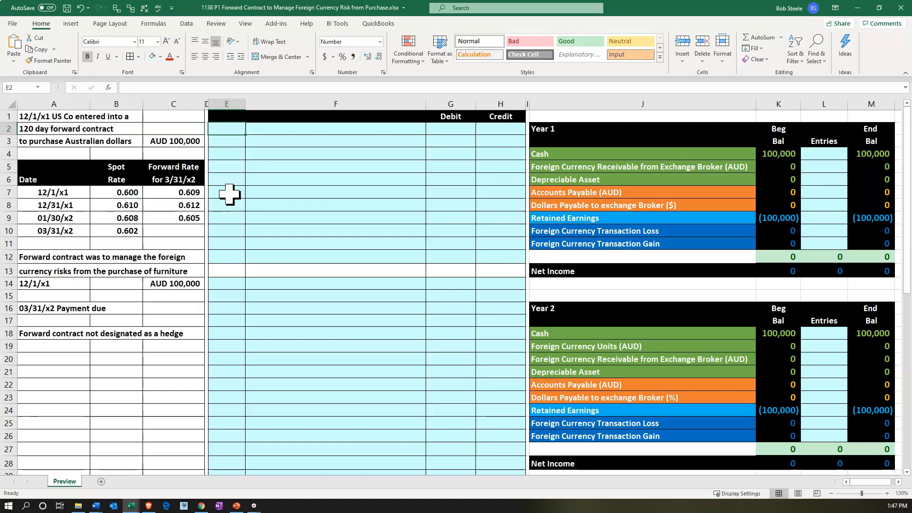
pyautogui.write('12/1')
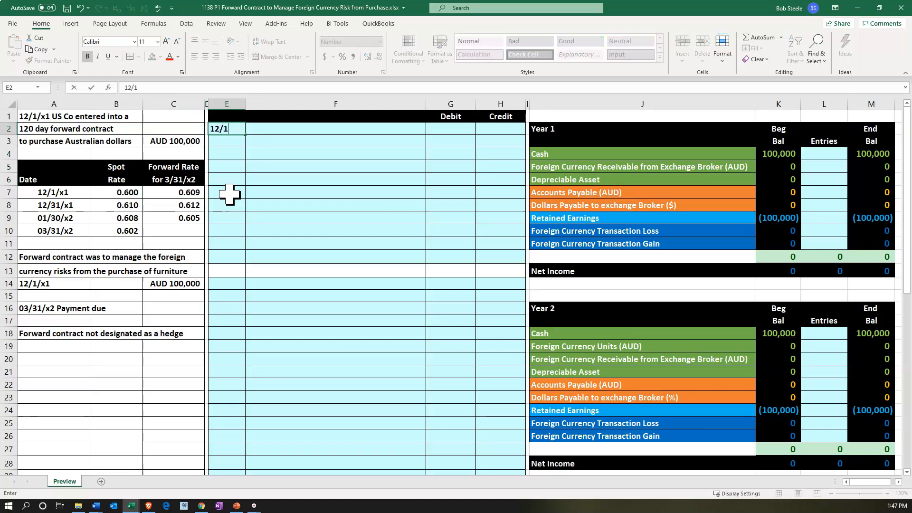
pyautogui.write('/x1')
pyautogui.press('Return')
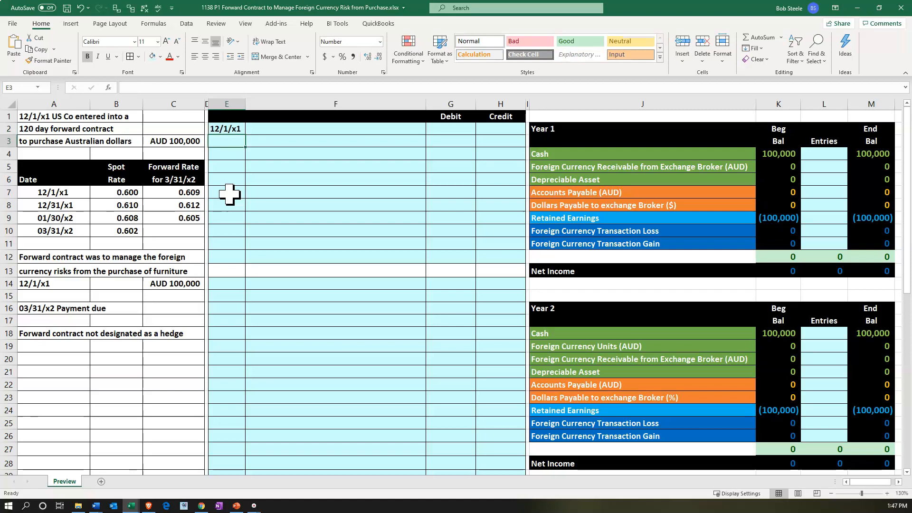
# Link cell F2 to the Depreciable Asset account name in J6 as the debit account of the purchase entry
pyautogui.press('Right')
pyautogui.press('Up')
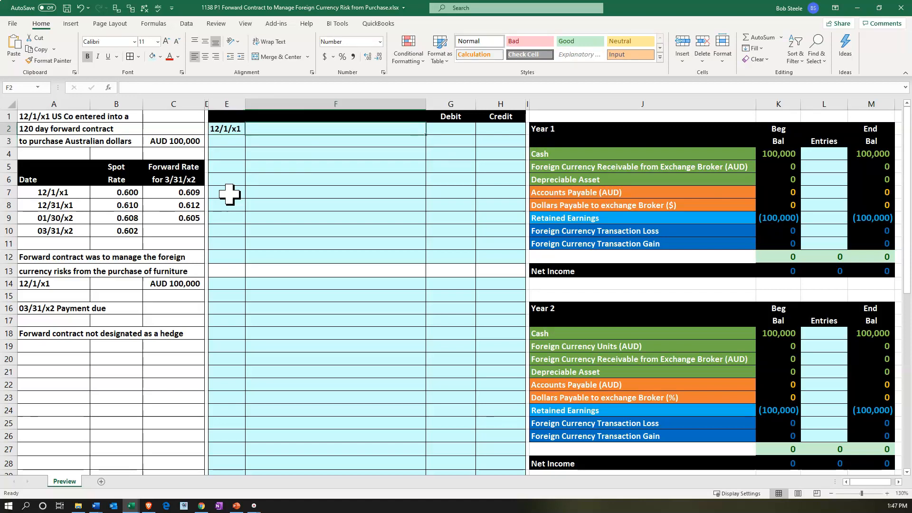
pyautogui.write('=')
pyautogui.press('Right')
pyautogui.press('Right')
pyautogui.press('Right')
pyautogui.press('Right')
pyautogui.press('Down')
pyautogui.press('Down')
pyautogui.press('Down')
pyautogui.press('Down')
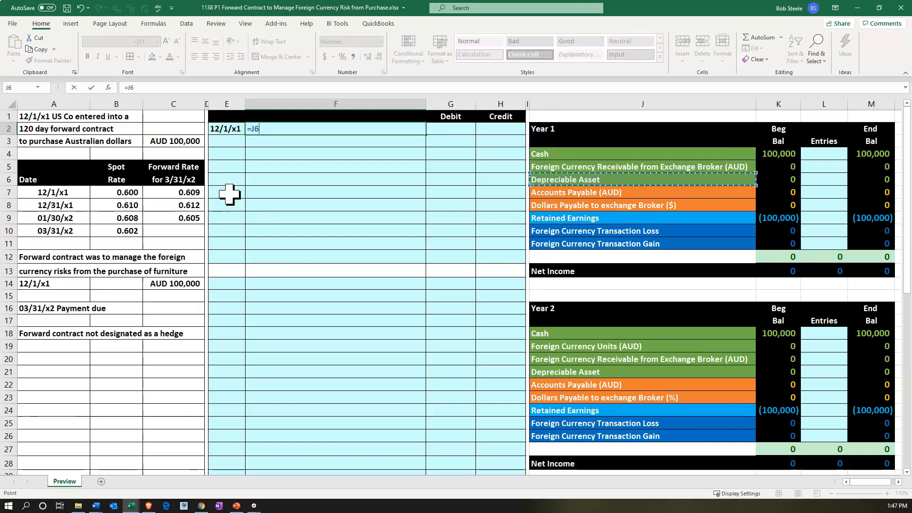
pyautogui.press('Return')
# Link cell F3 to the Accounts Payable (AUD) account name in J7 as the credit account
pyautogui.write('=')
pyautogui.press('Right')
pyautogui.press('Right')
pyautogui.press('Right')
pyautogui.press('Right')
pyautogui.press('Down')
pyautogui.press('Down')
pyautogui.press('Down')
pyautogui.press('Down')
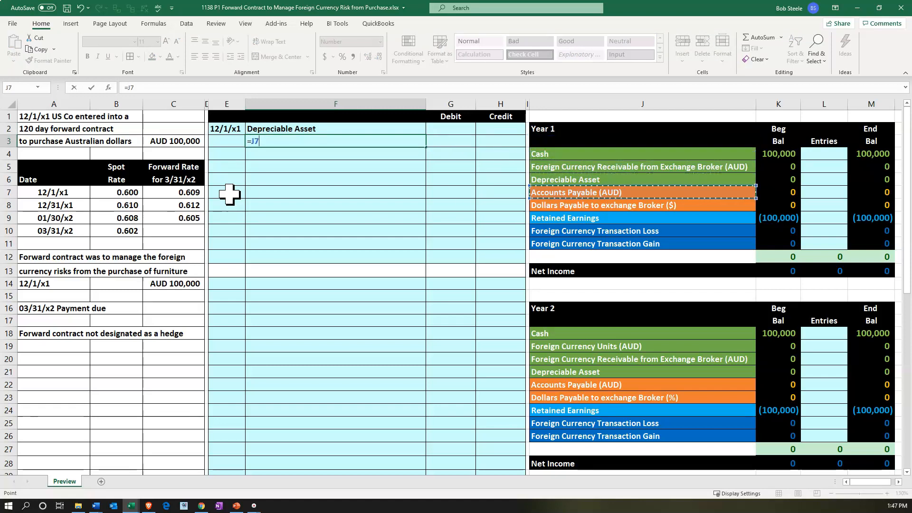
pyautogui.press('Return')
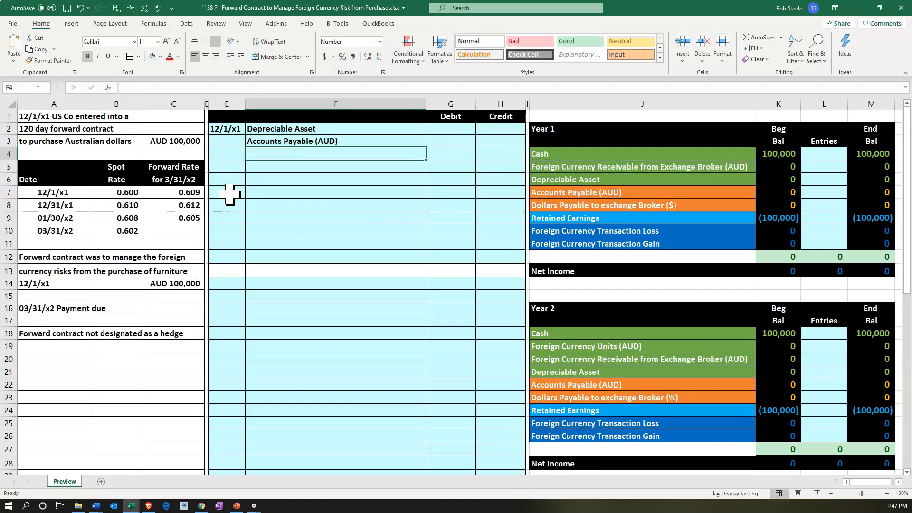
# Calculate the Depreciable Asset debit in G2 as the AUD amount times the 12/1/x1 spot rate, using =C3*B7
pyautogui.press('Right')
pyautogui.press('Up')
pyautogui.press('Up')
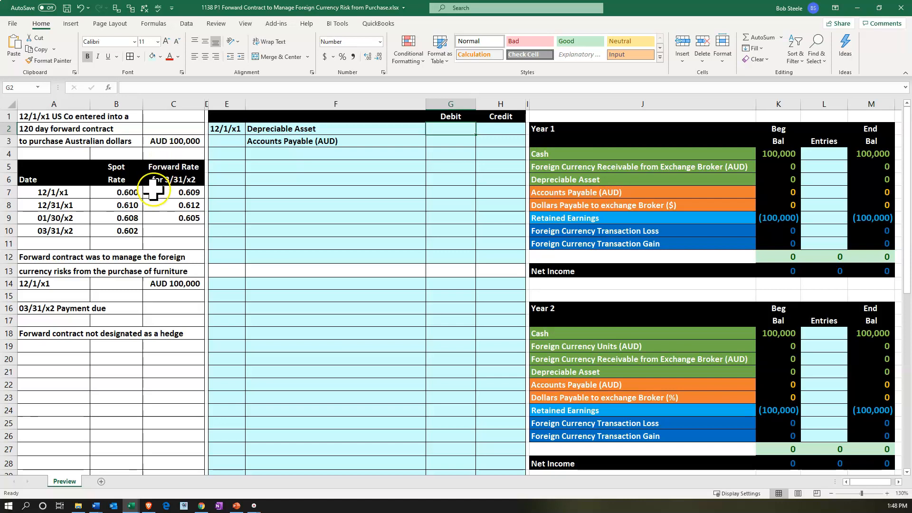
pyautogui.write('=')
pyautogui.click(173, 141)
pyautogui.write('/')
pyautogui.press('BackSpace')
pyautogui.write('*')
pyautogui.press('Left')
pyautogui.press('Left')
pyautogui.press('Left')
pyautogui.press('Left')
pyautogui.press('Down')
pyautogui.press('Down')
pyautogui.press('Down')
pyautogui.press('Down')
pyautogui.press('Down')
pyautogui.press('Left')
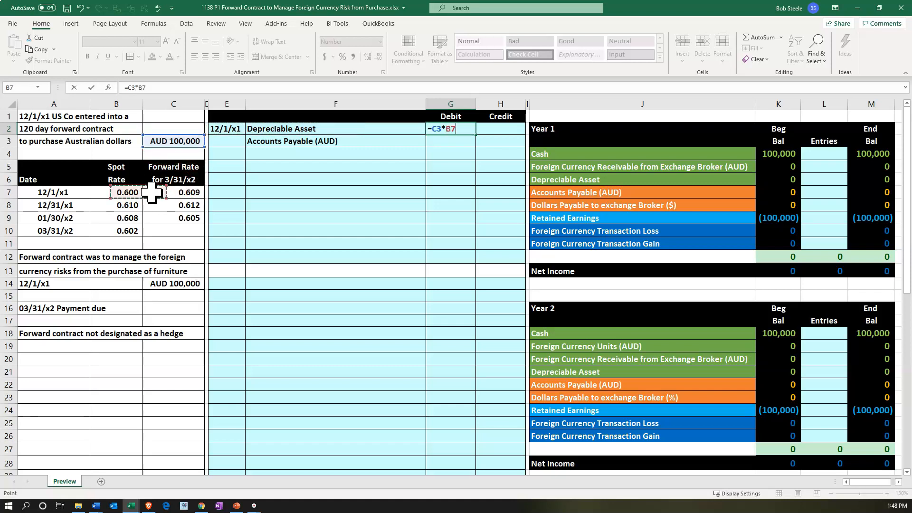
pyautogui.press('Return')
# Set the Accounts Payable (AUD) credit in H3 to the negative of the debit in G2
pyautogui.press('Right')
pyautogui.write('=-')
pyautogui.press('Left')
pyautogui.press('Up')
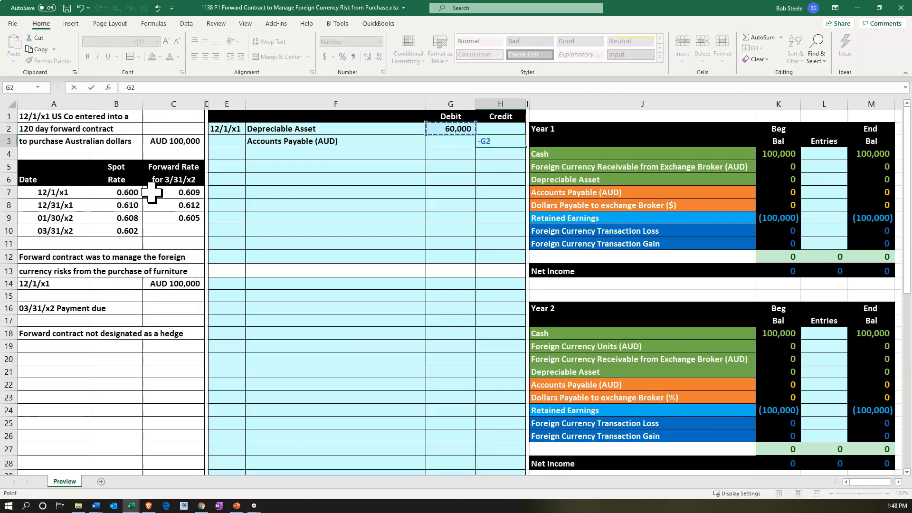
pyautogui.press('Return')
# Post the Depreciable Asset debit to the Year 1 worksheet by linking entries cell L6 to G2
pyautogui.moveTo(418, 128); pyautogui.dragTo(438, 127)
pyautogui.click(550, 180)
pyautogui.press('Right')
pyautogui.press('Right')
pyautogui.write('=')
pyautogui.press('Left')
pyautogui.press('Left')
pyautogui.press('Left')
pyautogui.press('Left')
pyautogui.press('Left')
pyautogui.press('Up')
pyautogui.press('Up')
pyautogui.press('Up')
pyautogui.press('Up')
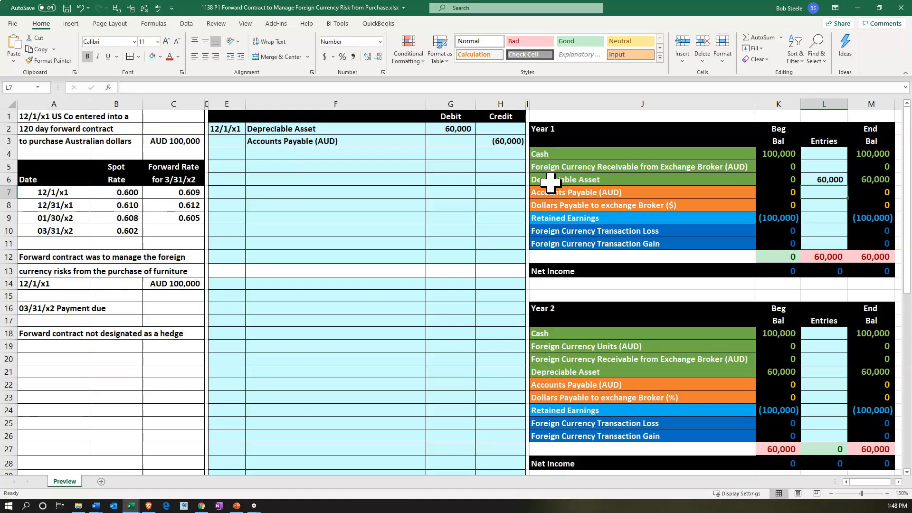
# Post the Accounts Payable (AUD) credit to the Year 1 worksheet by linking entries cell L7 to H3
pyautogui.write('=')
pyautogui.click(550, 186)
pyautogui.press('Left')
pyautogui.press('Left')
pyautogui.press('Up')
pyautogui.press('Up')
pyautogui.press('Up')
pyautogui.press('Up')
pyautogui.press('Return')
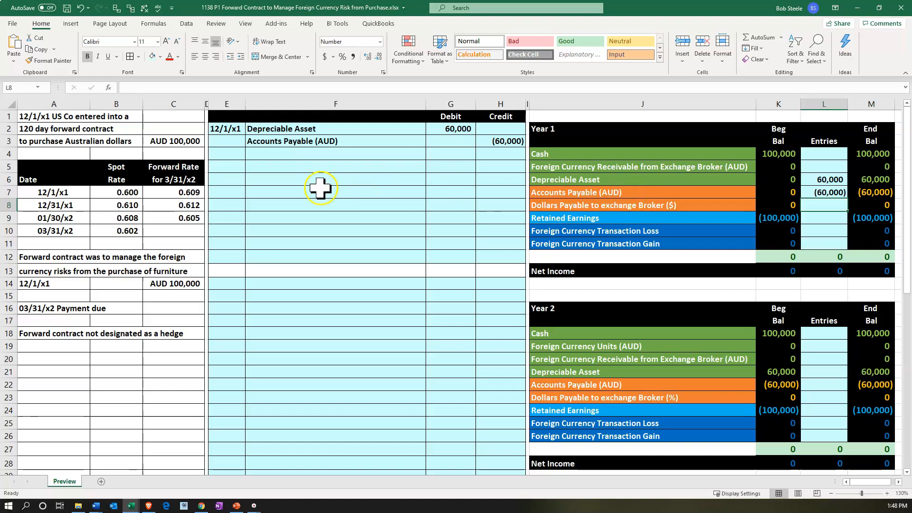
# Date the second journal entry in cell E5 by referencing the date in E2
pyautogui.click(233, 166)
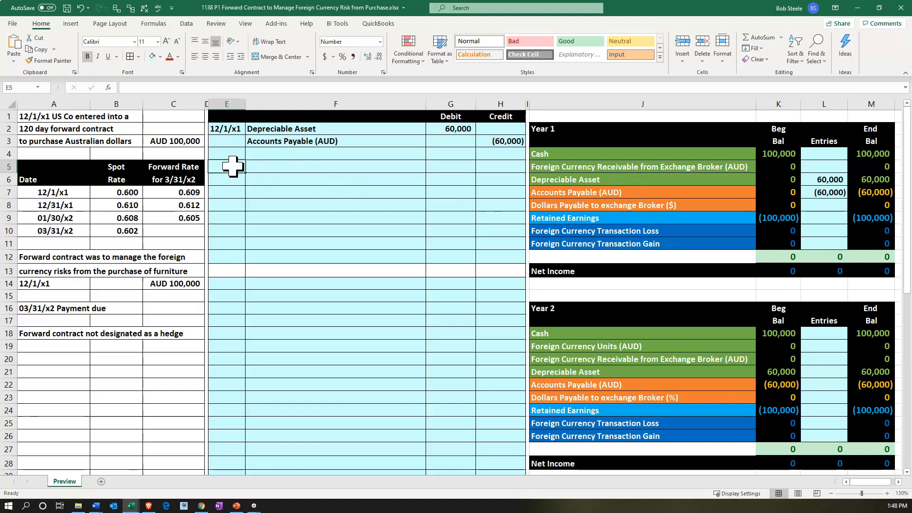
pyautogui.write('+')
pyautogui.press('Up')
pyautogui.press('Up')
pyautogui.press('Up')
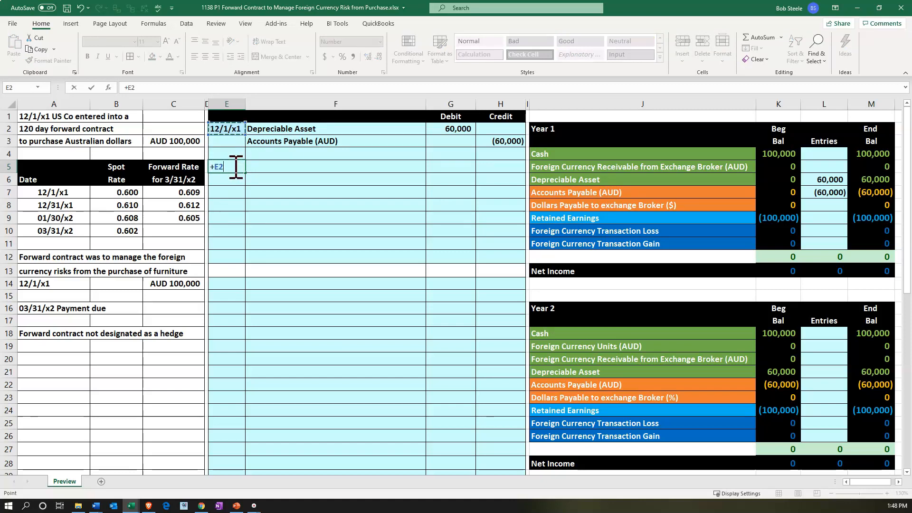
pyautogui.press('Tab')
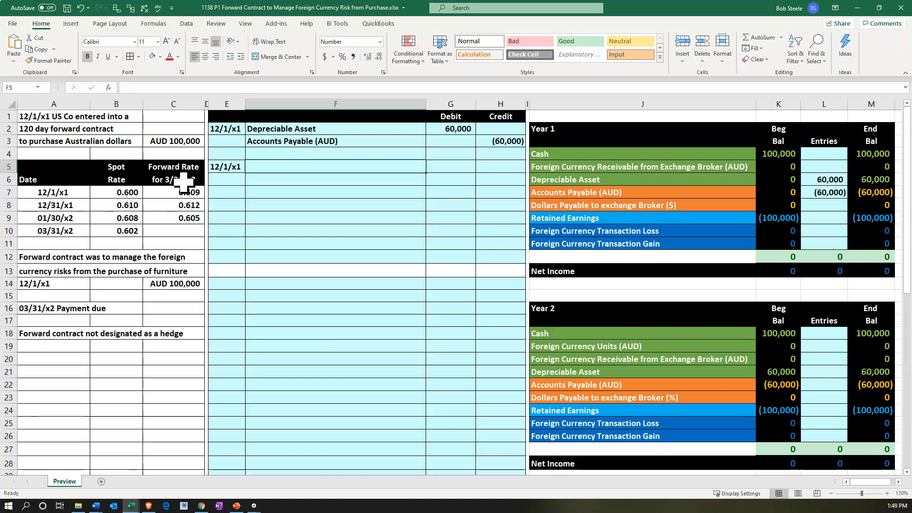
# Link cell F5 to the Foreign Currency Receivable from Exchange Broker (AUD) account name in J5
pyautogui.write('=')
pyautogui.press('Right')
pyautogui.press('Right')
pyautogui.press('Right')
pyautogui.press('Right')
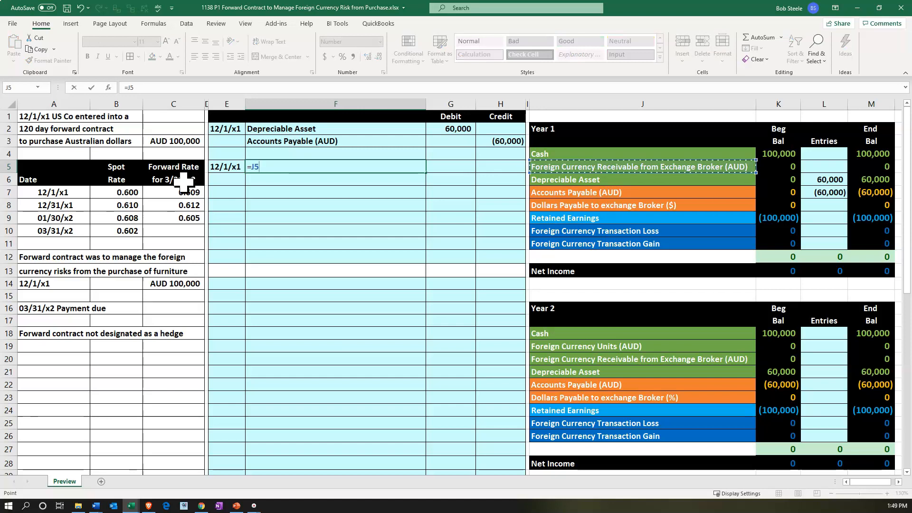
pyautogui.press('Return')
# Link cell F6 to the Dollars Payable to exchange Broker ($) account name in J8
pyautogui.write('=')
pyautogui.press('Right')
pyautogui.press('Right')
pyautogui.press('Right')
pyautogui.press('Right')
pyautogui.press('Down')
pyautogui.press('Down')
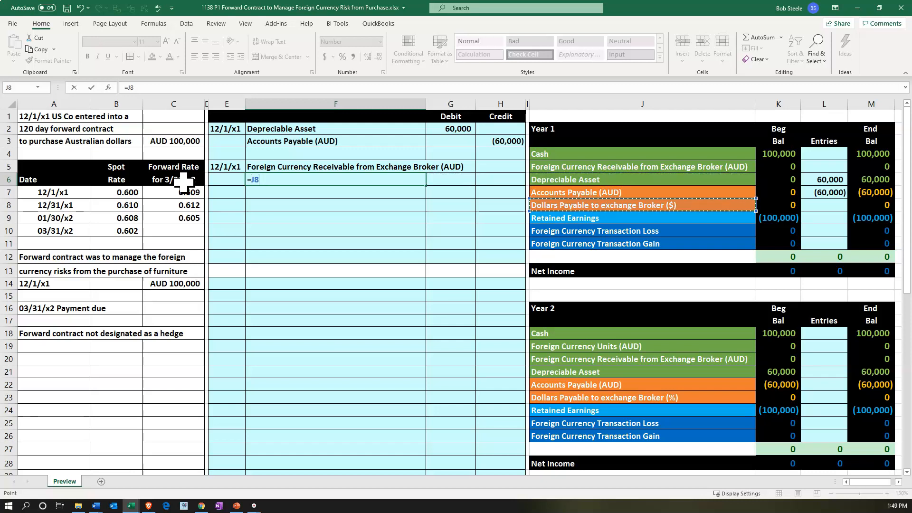
pyautogui.press('Return')
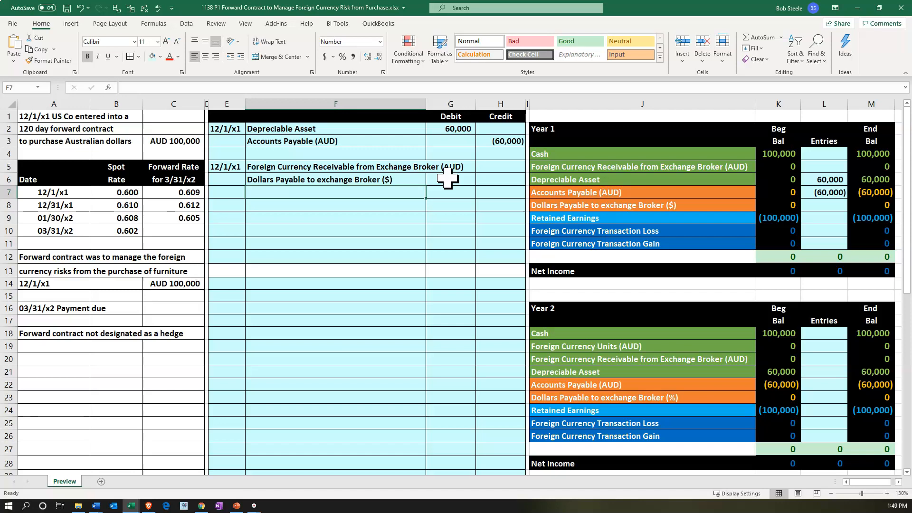
# Calculate the Foreign Currency Receivable debit in G5 as the AUD amount times the 12/1/x1 forward rate, using =C3*C7
pyautogui.press('Right')
pyautogui.press('Up')
pyautogui.press('Up')
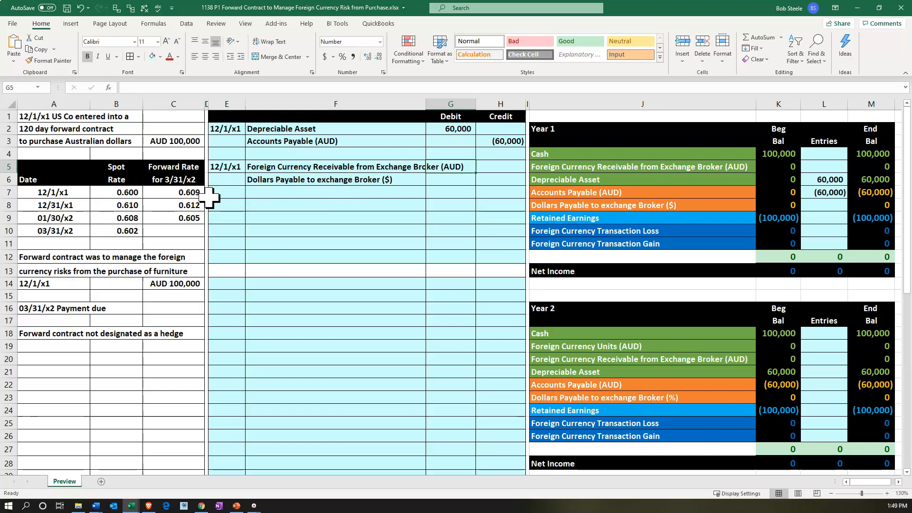
pyautogui.write('=')
pyautogui.press('Left')
pyautogui.press('Left')
pyautogui.press('Left')
pyautogui.press('Left')
pyautogui.press('Up')
pyautogui.press('Up')
pyautogui.write('*')
pyautogui.press('Down')
pyautogui.press('Down')
pyautogui.press('Left')
pyautogui.press('Left')
pyautogui.press('Left')
pyautogui.press('Left')
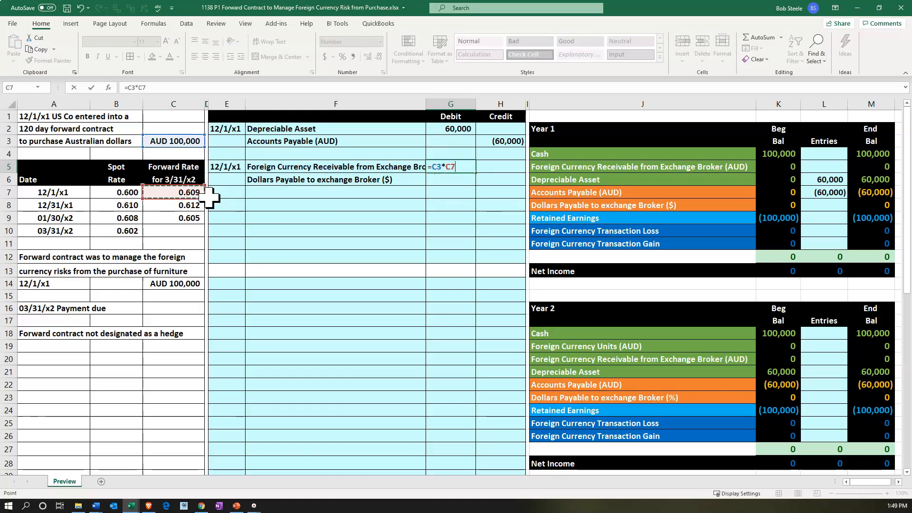
pyautogui.press('Return')
# Set the Dollars Payable to exchange Broker ($) credit in H6 to the negative of the debit in G5
pyautogui.press('Right')
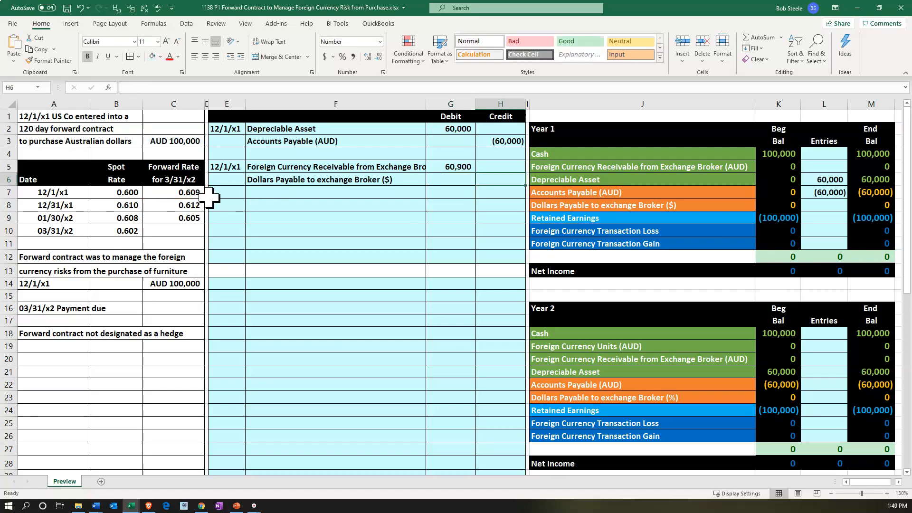
pyautogui.write('=-')
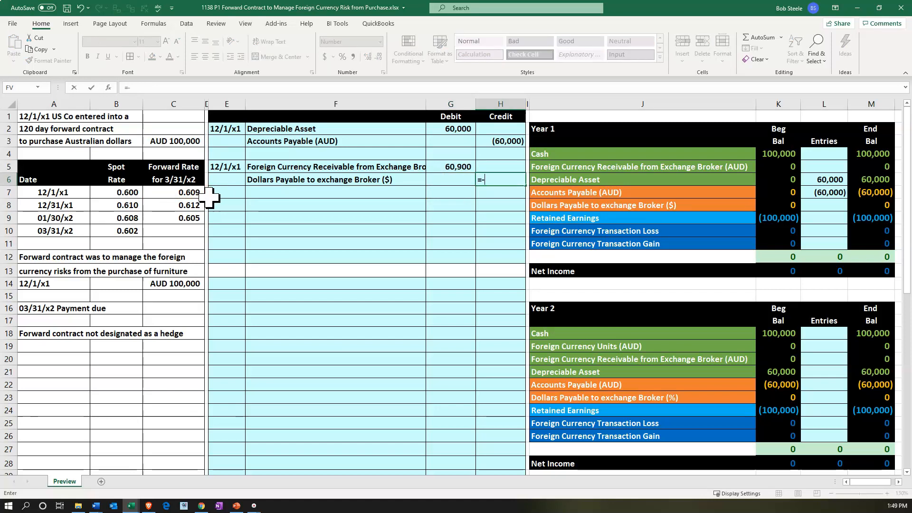
pyautogui.press('Left')
pyautogui.press('Up')
pyautogui.press('Return')
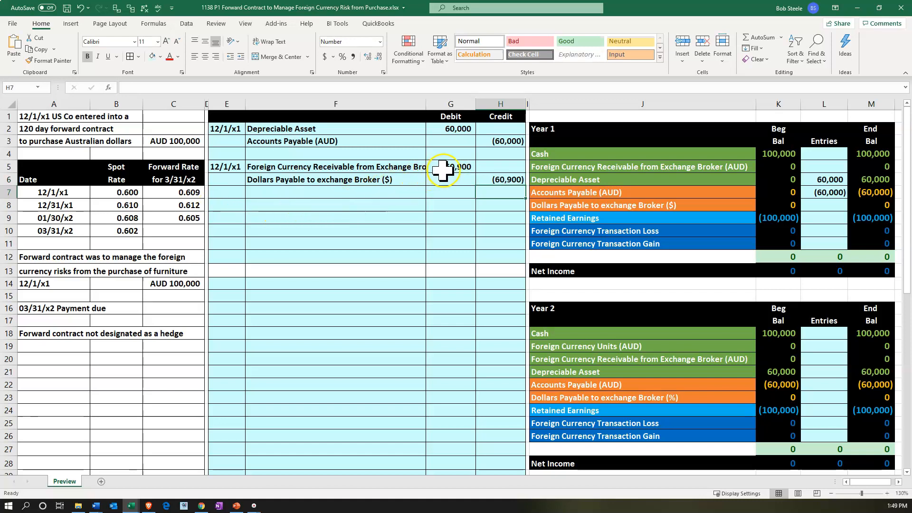
pyautogui.click(442, 167)
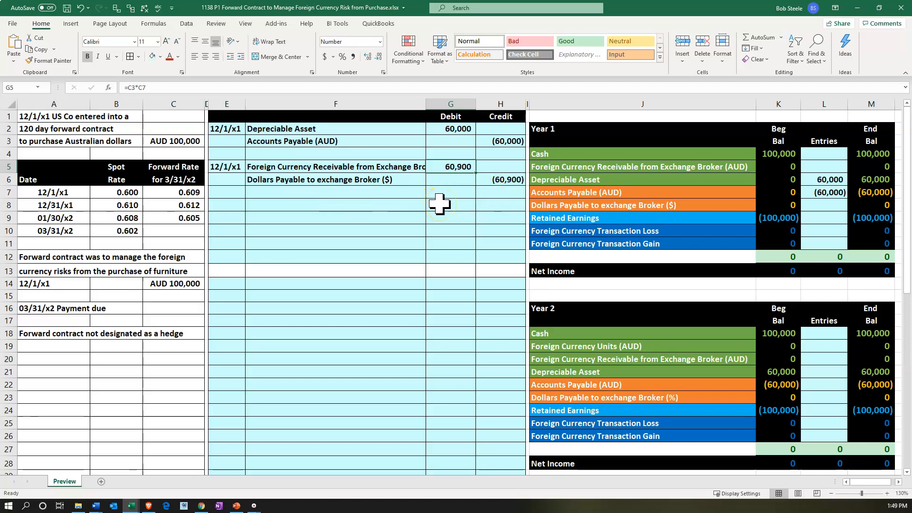
# Post the Foreign Currency Receivable debit to the Year 1 Entries column by linking L5 to G5
pyautogui.press('Right')
pyautogui.press('Right')
pyautogui.press('Right')
pyautogui.press('Right')
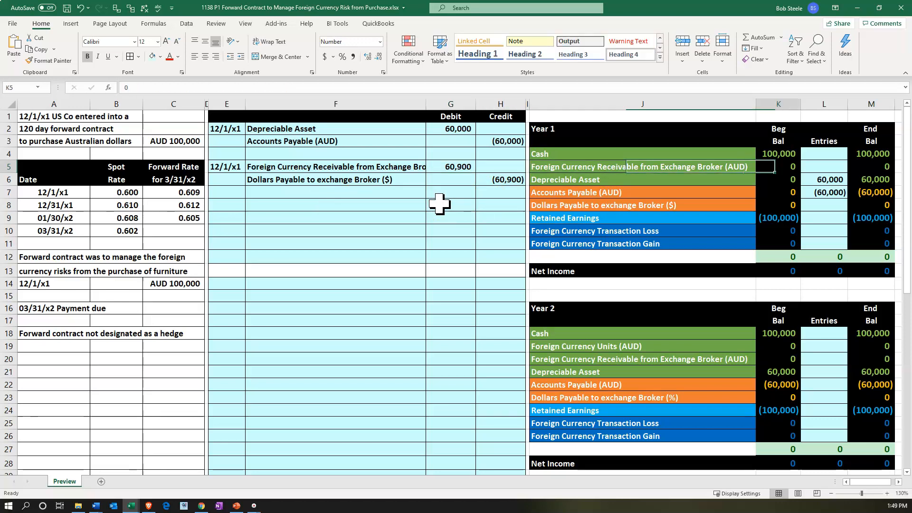
pyautogui.press('Right')
pyautogui.write('=')
pyautogui.press('Left')
pyautogui.press('Left')
pyautogui.press('Left')
pyautogui.press('Left')
pyautogui.press('Left')
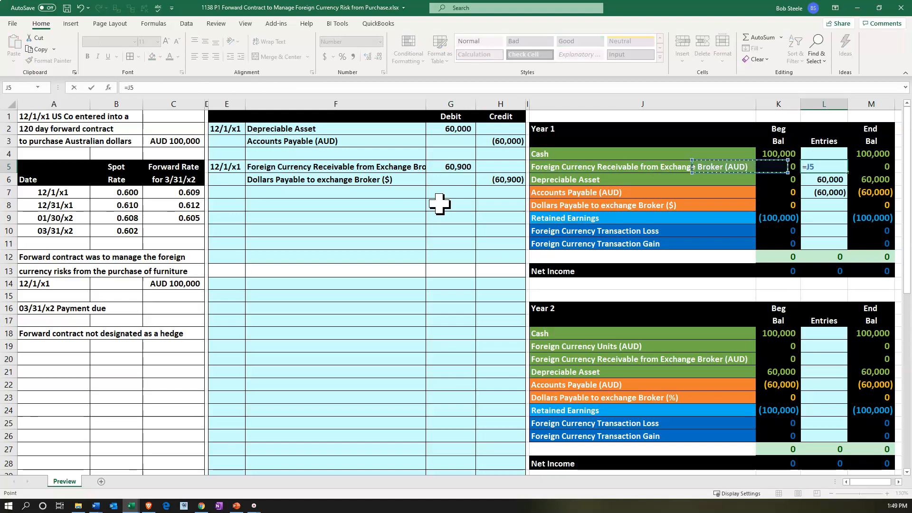
pyautogui.press('Return')
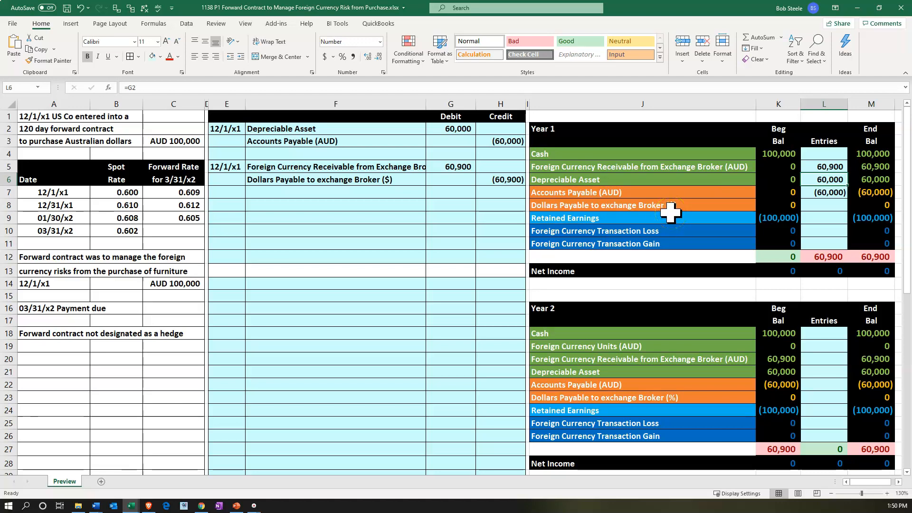
# Post the Dollars Payable to exchange Broker ($) credit to the Year 1 Entries column by setting L8 to =H6
pyautogui.press('Down')
pyautogui.press('Down')
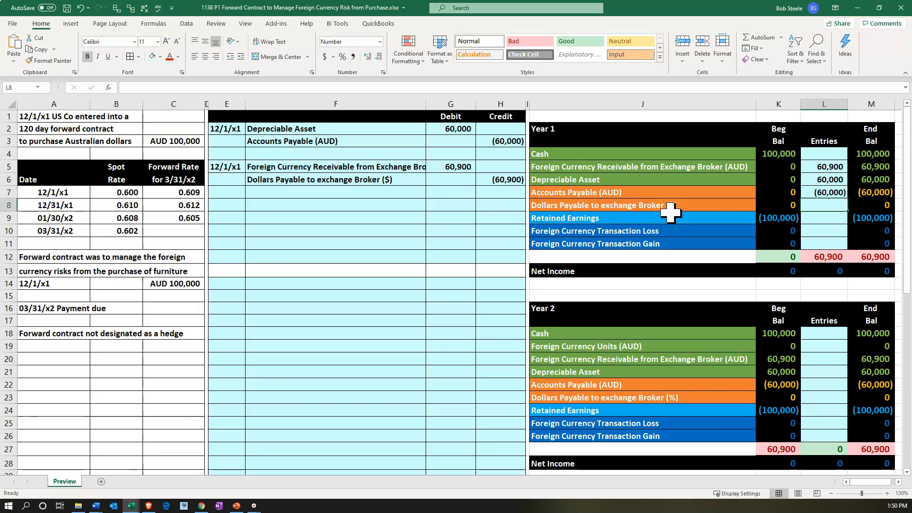
pyautogui.write('=')
pyautogui.press('Left')
pyautogui.press('Left')
pyautogui.press('Left')
pyautogui.press('Left')
pyautogui.press('Up')
pyautogui.press('Up')
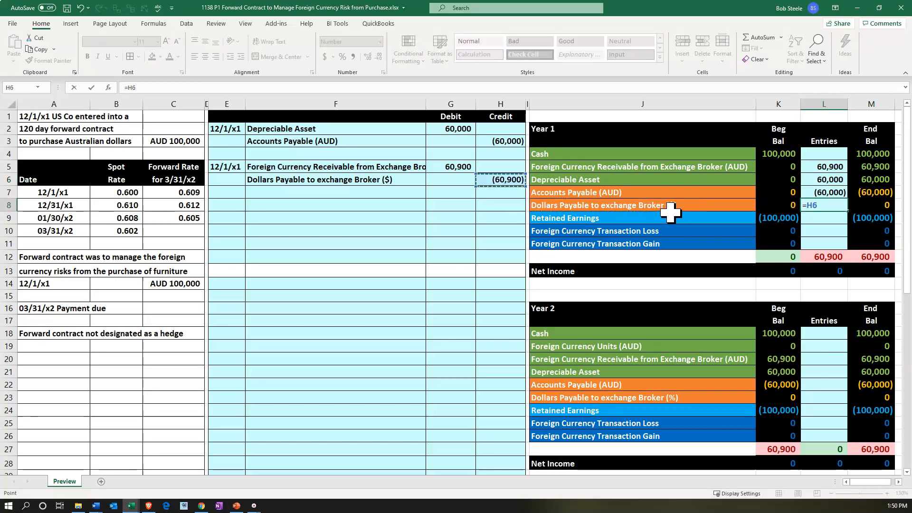
pyautogui.press('Return')
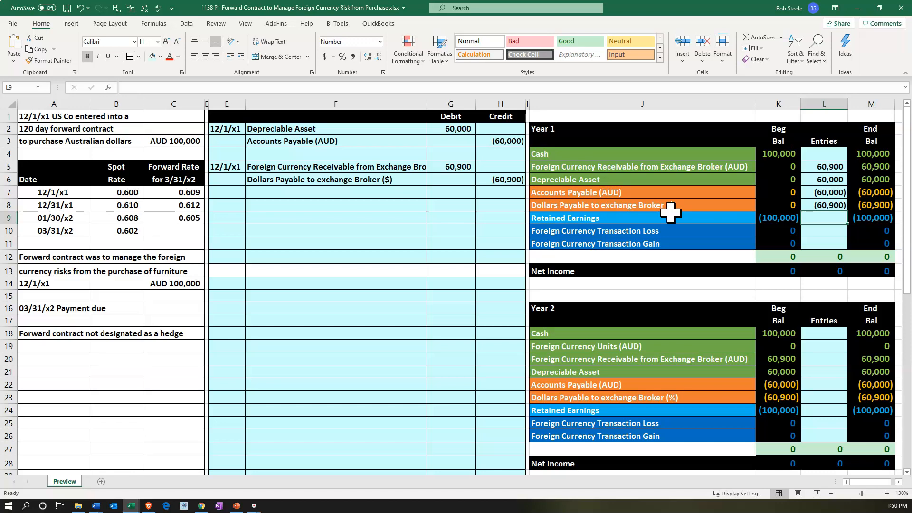
# Enter the date 12/31/x1 in E8 for a new journal entry
pyautogui.click(234, 208)
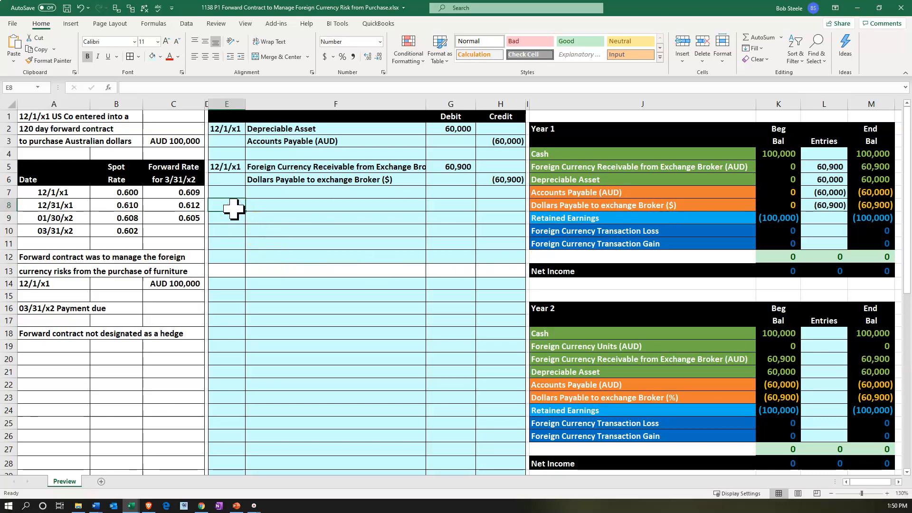
pyautogui.write('12')
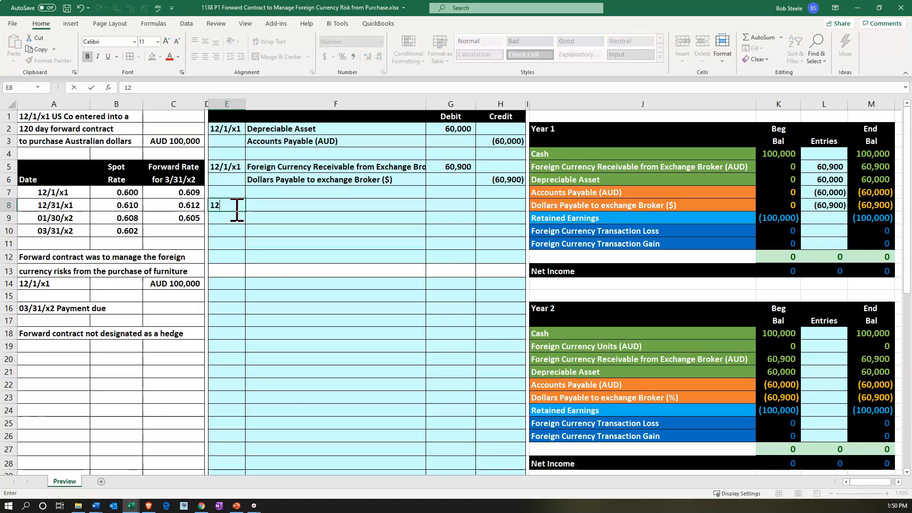
pyautogui.write('/31/x1')
pyautogui.press('Return')
pyautogui.press('Right')
pyautogui.press('Up')
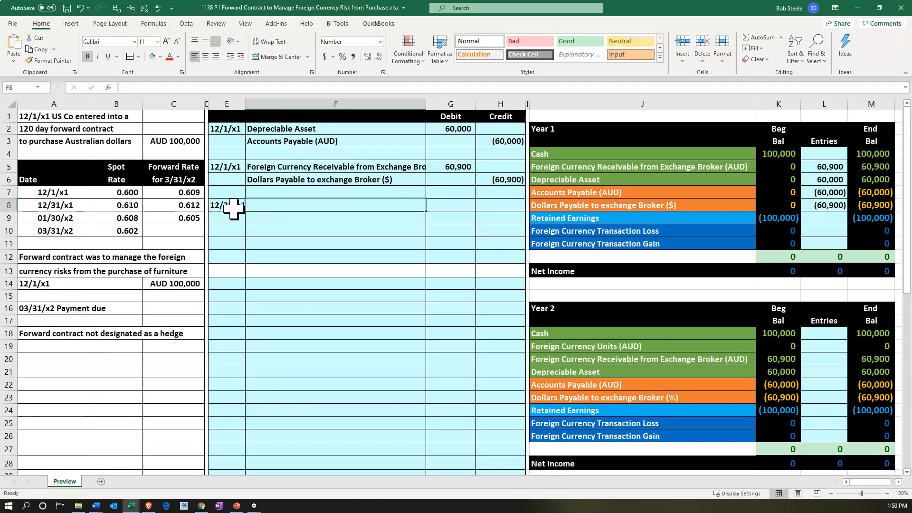
# Multiply 100000 by the 12/31/x1 spot rate of .61 in Calculator and move it off the worksheet
pyautogui.press('XF86Calculator')
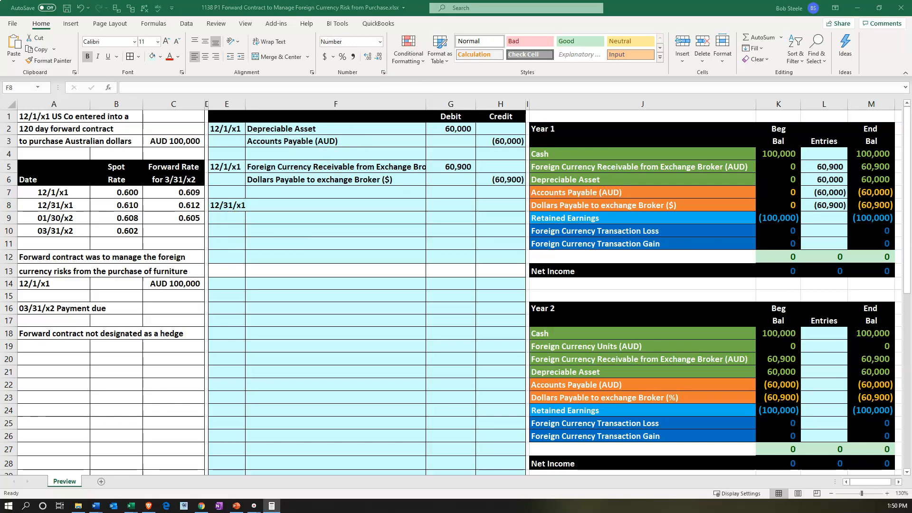
pyautogui.moveTo(792, 199); pyautogui.dragTo(822, 225)
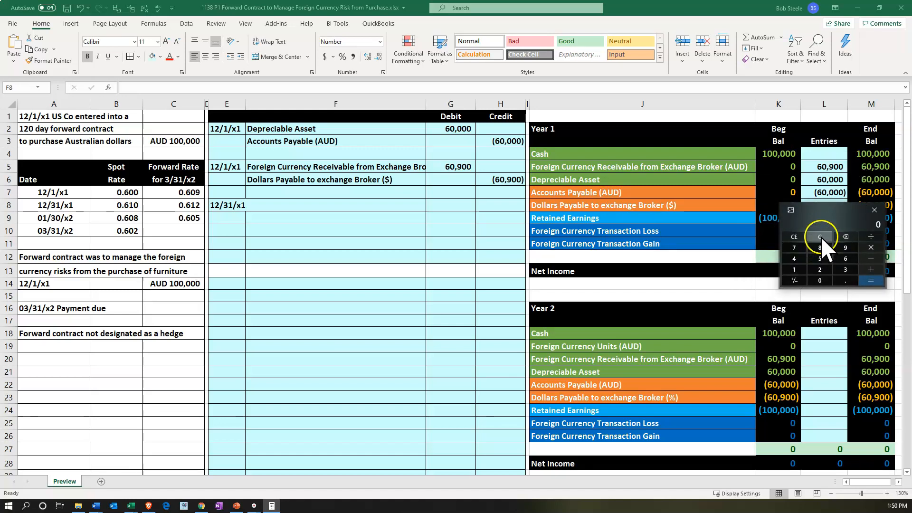
pyautogui.write('1000000')
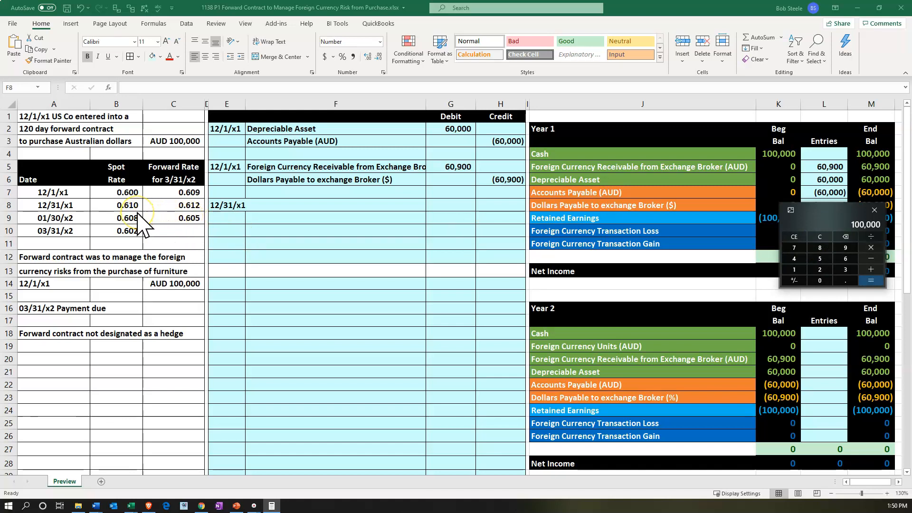
pyautogui.write('*.61')
pyautogui.press('Return')
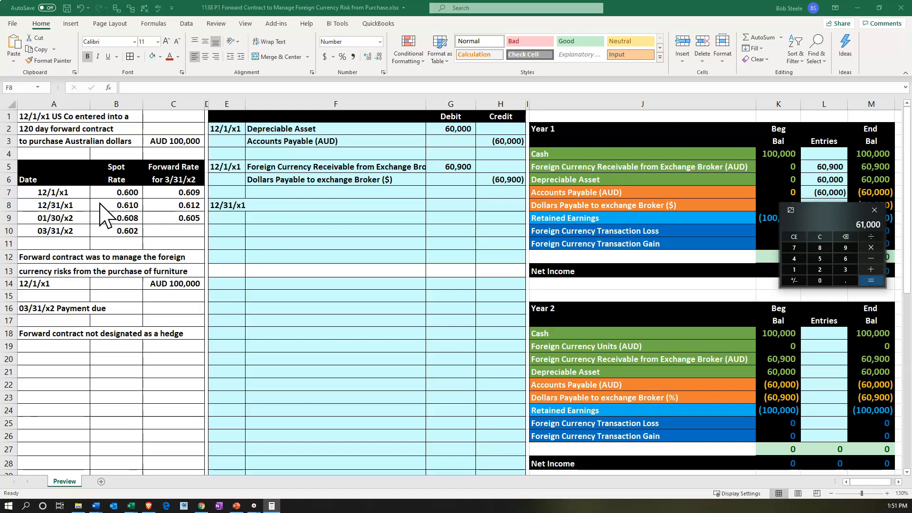
pyautogui.moveTo(823, 209); pyautogui.dragTo(742, 0)
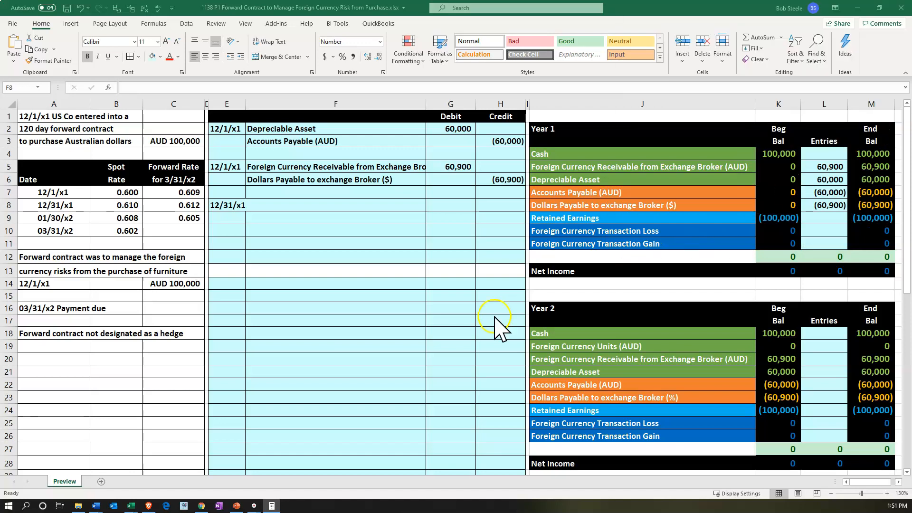
# Link cell F8 to the Foreign Currency Transaction Loss account name in J10
pyautogui.click(314, 207)
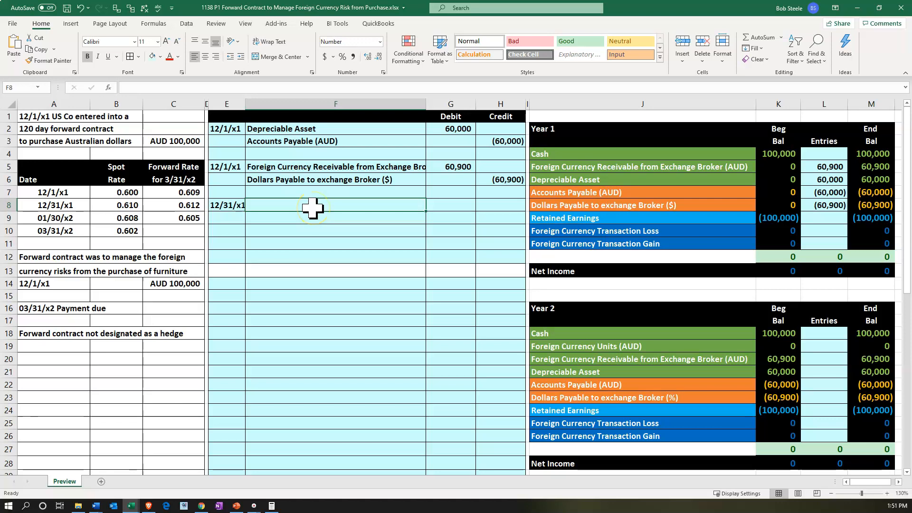
pyautogui.write('+')
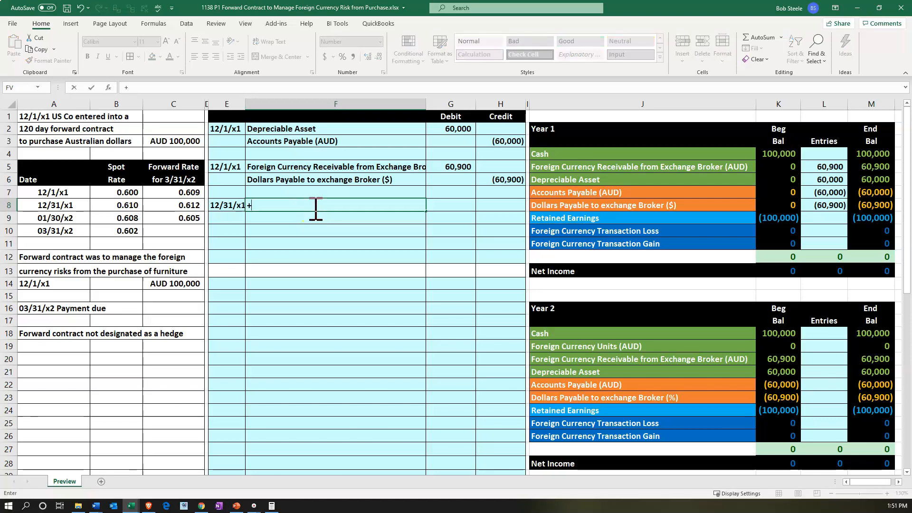
pyautogui.press('Right')
pyautogui.press('Right')
pyautogui.press('Right')
pyautogui.press('Right')
pyautogui.press('Down')
pyautogui.press('Down')
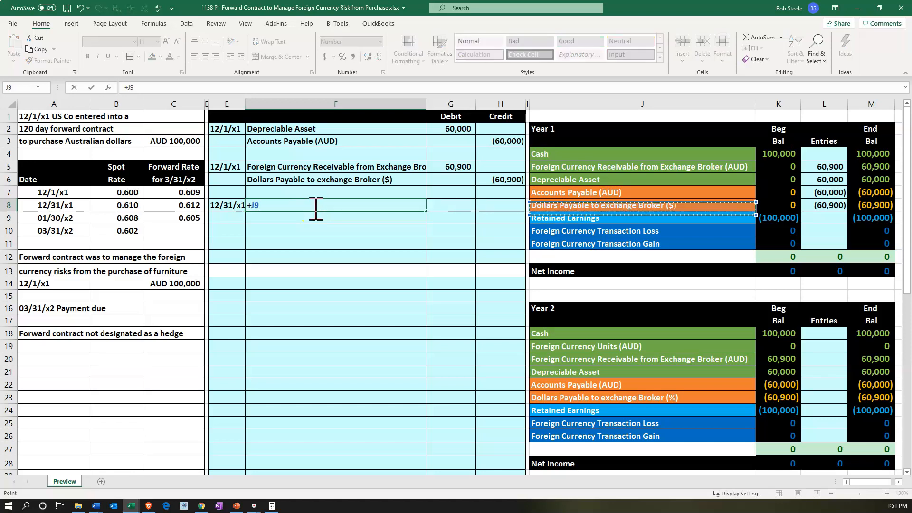
pyautogui.press('Return')
# Link cell F9 to the Accounts Payable (AUD) account name in J7
pyautogui.write('+')
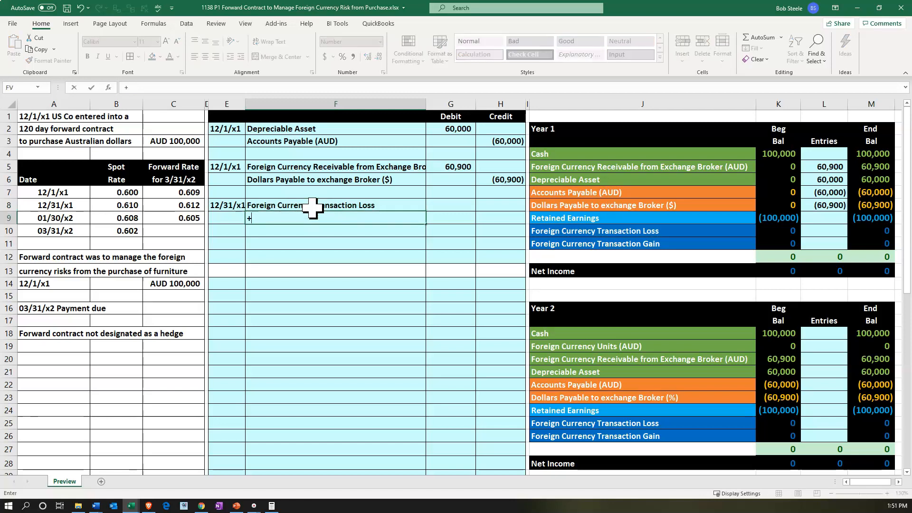
pyautogui.press('Right')
pyautogui.press('Right')
pyautogui.press('Right')
pyautogui.press('Right')
pyautogui.press('Up')
pyautogui.press('Up')
pyautogui.press('Return')
# Calculate the Foreign Currency Transaction Loss debit in G8 as the spot rate change times the AUD amount, using =(B8-B7)*C3
pyautogui.press('Right')
pyautogui.press('Up')
pyautogui.press('Up')
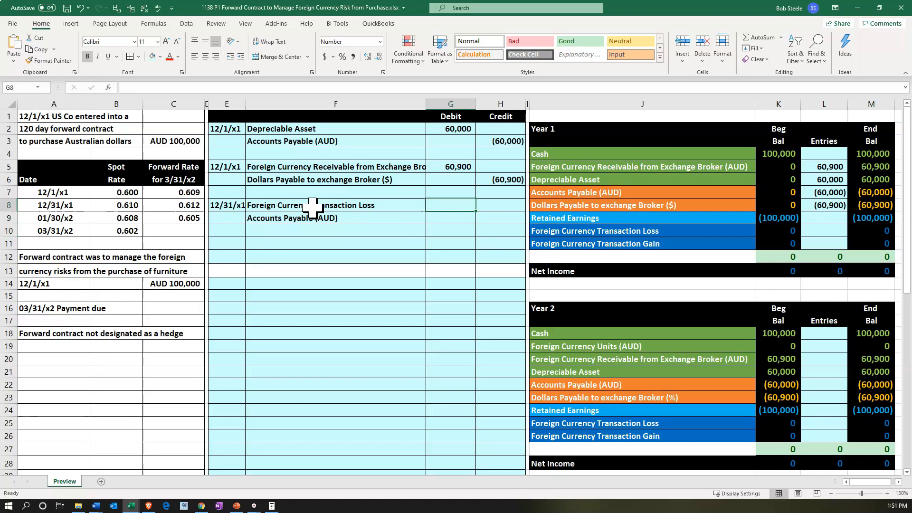
pyautogui.write('=')
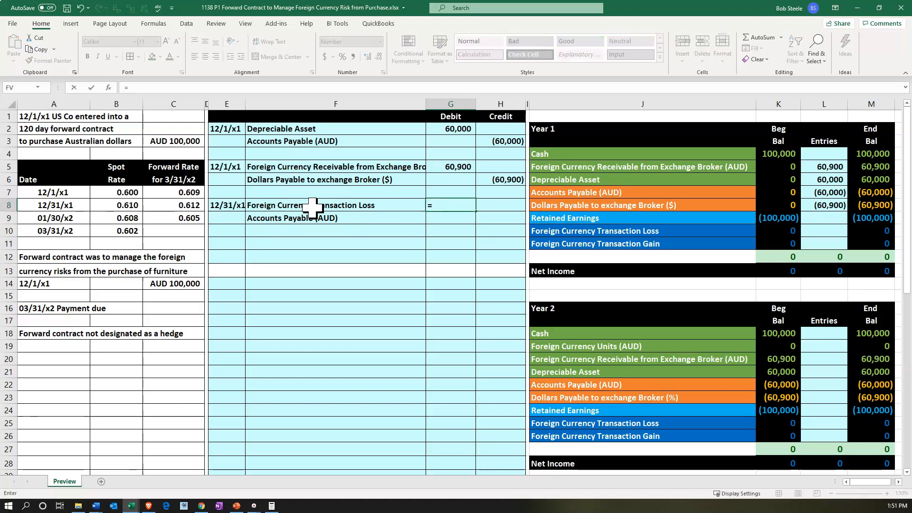
pyautogui.write('(')
pyautogui.press('Left')
pyautogui.press('Left')
pyautogui.press('Left')
pyautogui.press('Left')
pyautogui.press('Left')
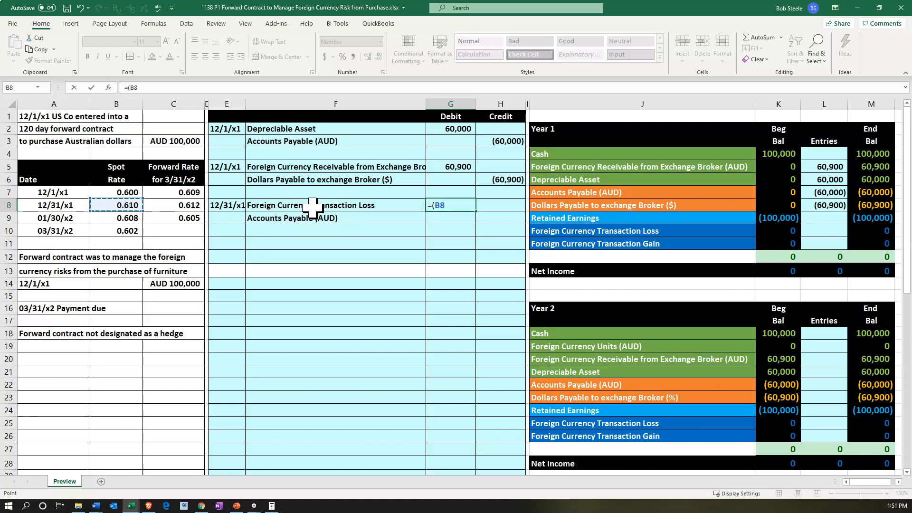
pyautogui.write('-')
pyautogui.press('Left')
pyautogui.press('Left')
pyautogui.press('Left')
pyautogui.press('Left')
pyautogui.press('Left')
pyautogui.press('Up')
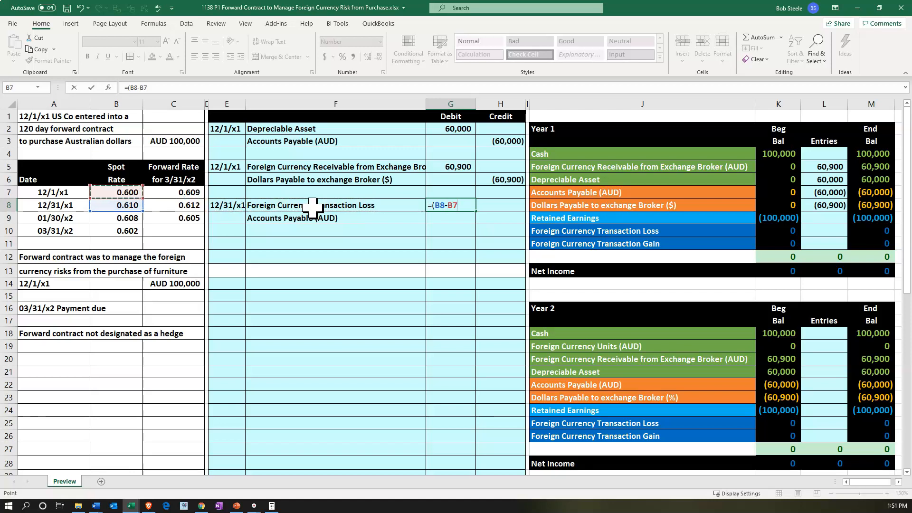
pyautogui.write(')*')
pyautogui.press('Left')
pyautogui.press('Left')
pyautogui.press('Left')
pyautogui.press('Left')
pyautogui.press('Up')
pyautogui.press('Up')
pyautogui.press('Up')
pyautogui.press('Up')
pyautogui.press('Up')
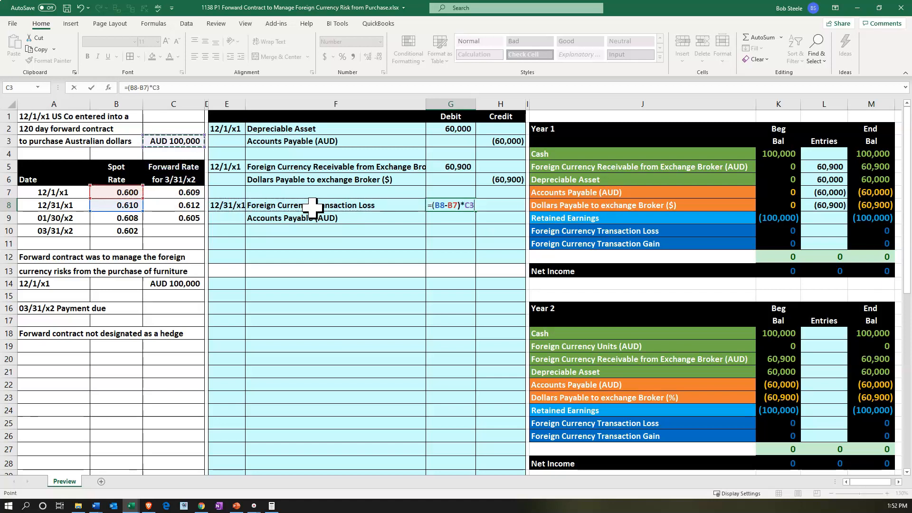
pyautogui.press('Return')
# Set the Accounts Payable (AUD) credit in H9 to the negative of the debit in G8
pyautogui.press('Right')
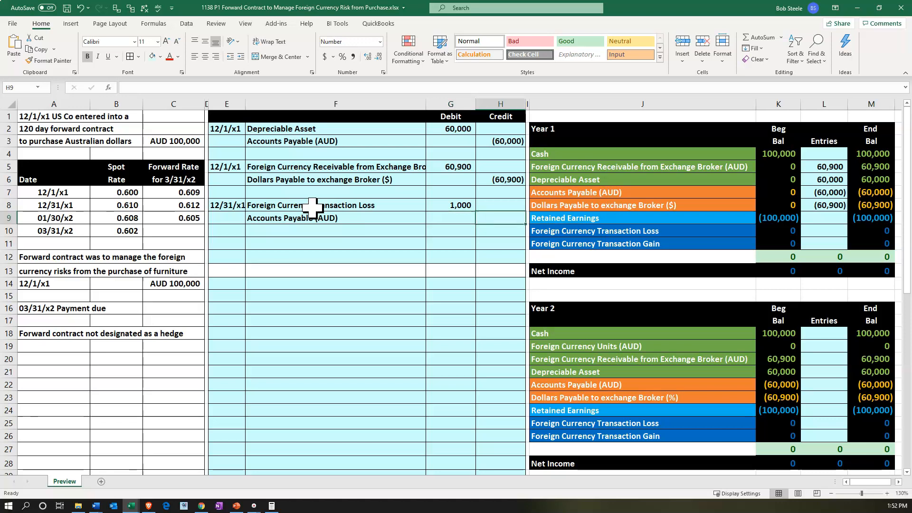
pyautogui.write('=-')
pyautogui.press('Left')
pyautogui.press('Up')
pyautogui.press('Return')
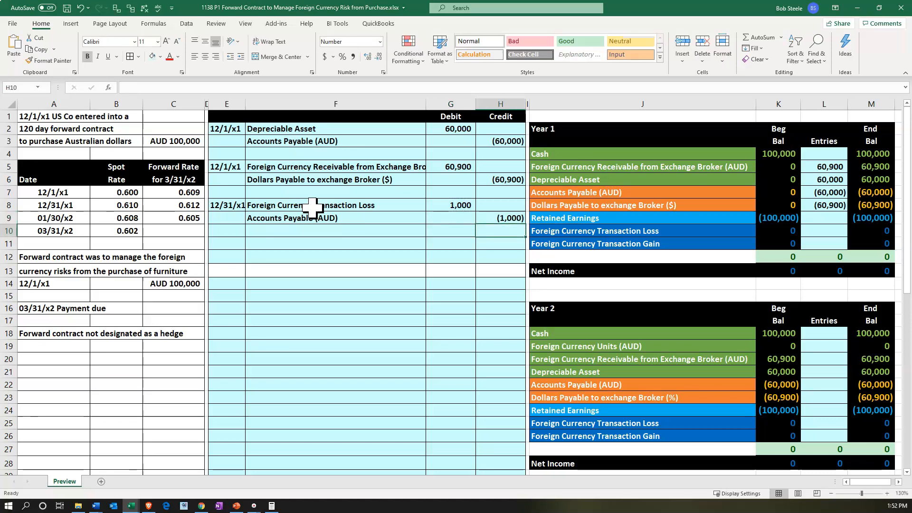
# Post the Foreign Currency Transaction Loss debit to the Year 1 Entries column by setting L10 to =G8
pyautogui.moveTo(409, 205); pyautogui.dragTo(455, 208)
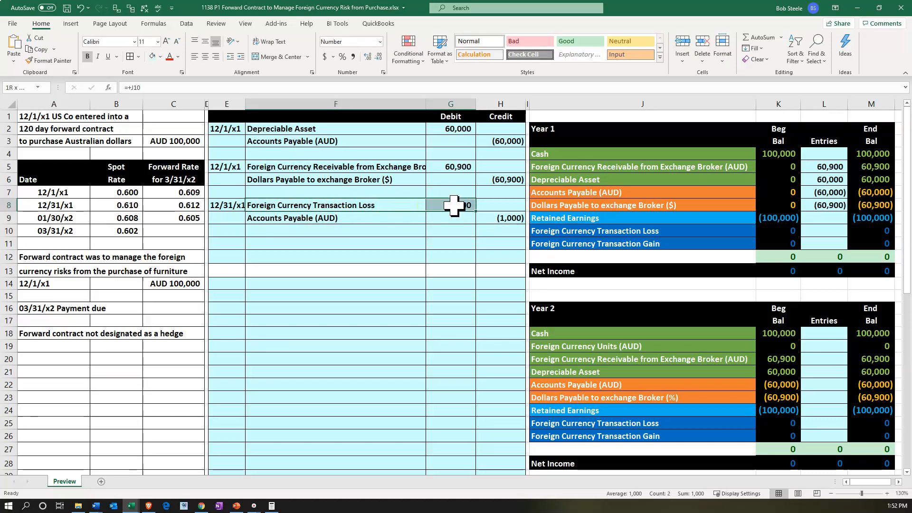
pyautogui.click(810, 231)
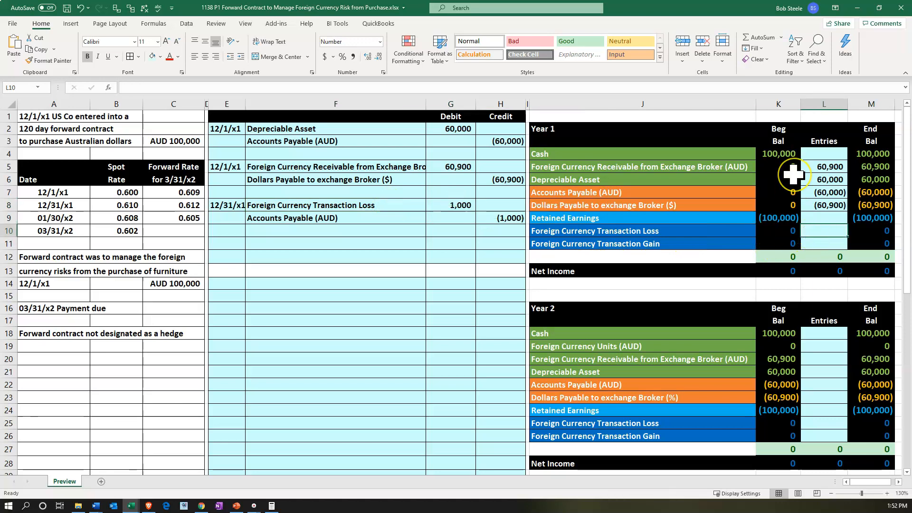
pyautogui.write('=')
pyautogui.press('Left')
pyautogui.press('Left')
pyautogui.press('Left')
pyautogui.press('Left')
pyautogui.press('Left')
pyautogui.press('Up')
pyautogui.press('Up')
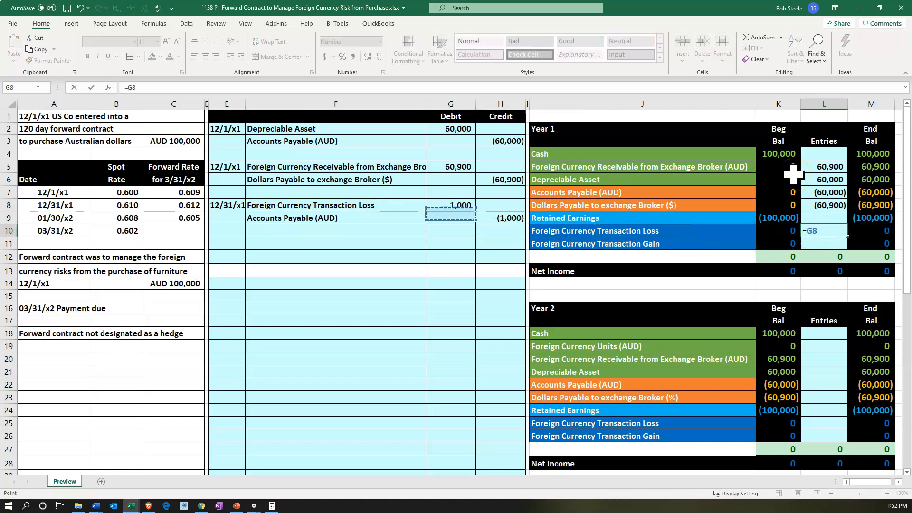
pyautogui.press('Return')
# Update the Year 1 Accounts Payable (AUD) entry in L7 to add the H9 credit to the H3 credit
pyautogui.moveTo(407, 219); pyautogui.dragTo(504, 219)
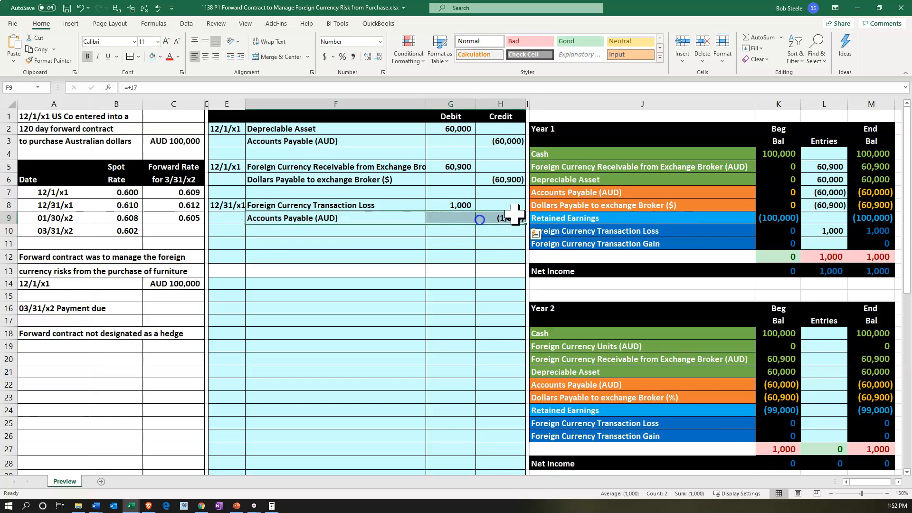
pyautogui.click(827, 192)
pyautogui.write('=')
pyautogui.press('Left')
pyautogui.press('Left')
pyautogui.press('Left')
pyautogui.press('Left')
pyautogui.press('Up')
pyautogui.press('Up')
pyautogui.press('Up')
pyautogui.press('Up')
pyautogui.write('+')
pyautogui.click(508, 221)
pyautogui.press('Return')
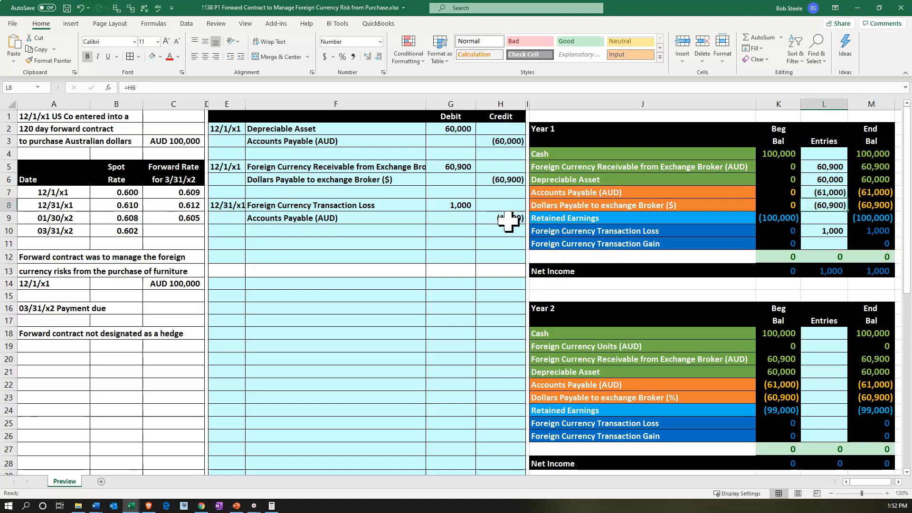
pyautogui.click(864, 192)
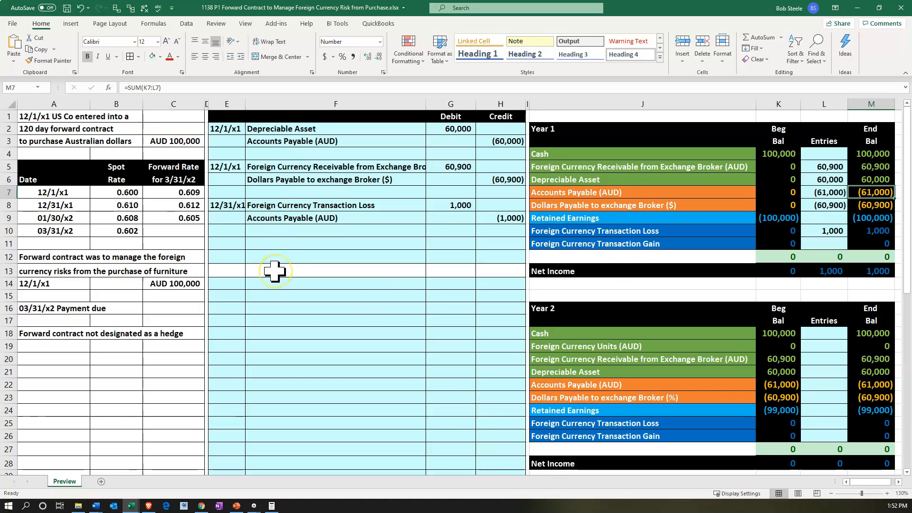
# Date the next journal entry 12/31/x1 by linking E11 to the date in E8
pyautogui.click(228, 244)
pyautogui.write('+')
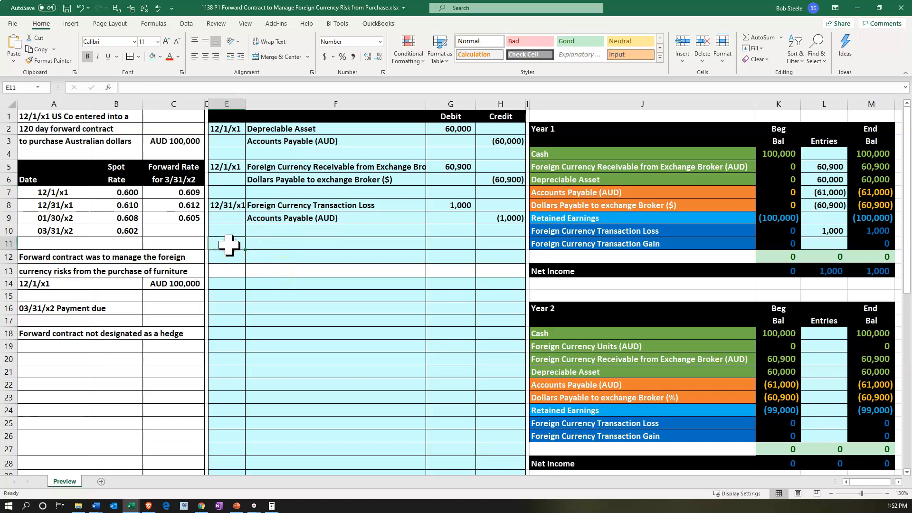
pyautogui.press('Up')
pyautogui.press('Up')
pyautogui.press('Up')
pyautogui.press('Return')
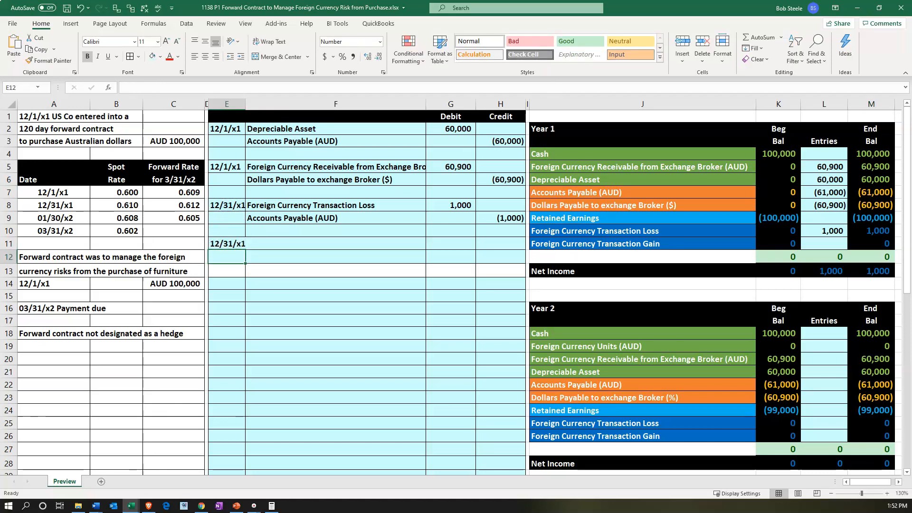
# Switch to the calculator and compute the forward contract adjustment as 100,000 times .612 minus 60,900
pyautogui.hotkey('alt', 'Tab')
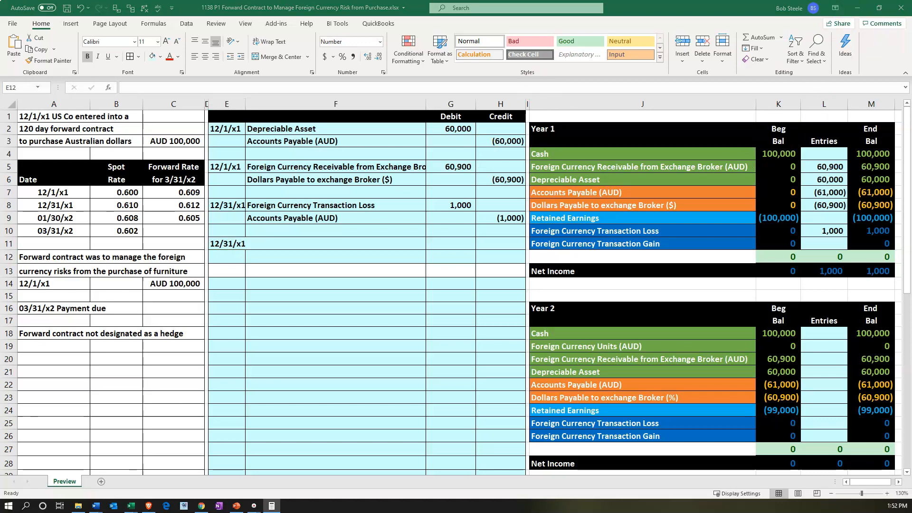
pyautogui.moveTo(636, 0); pyautogui.dragTo(606, 202)
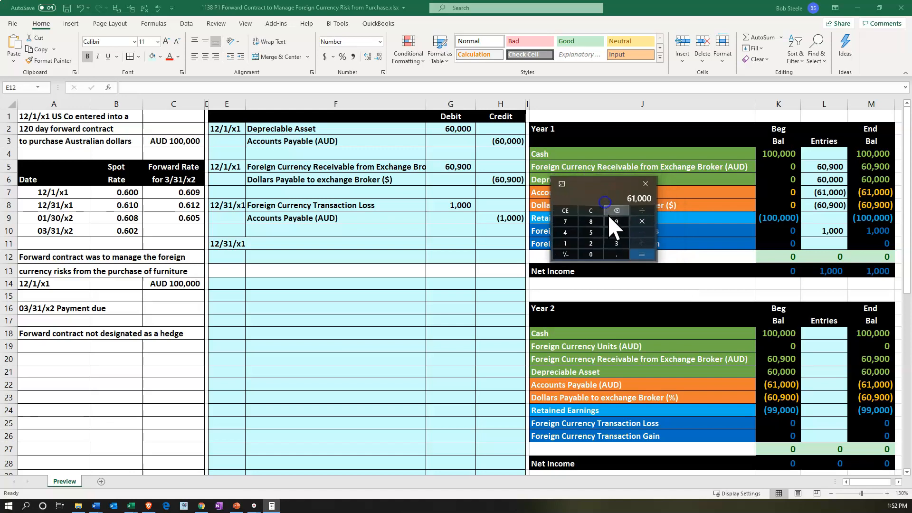
pyautogui.click(600, 213)
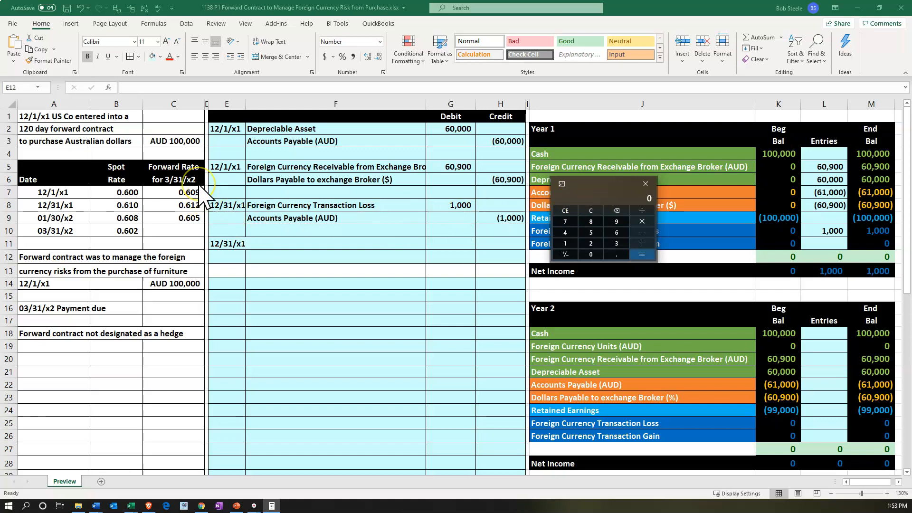
pyautogui.write('1000*.612')
pyautogui.press('Return')
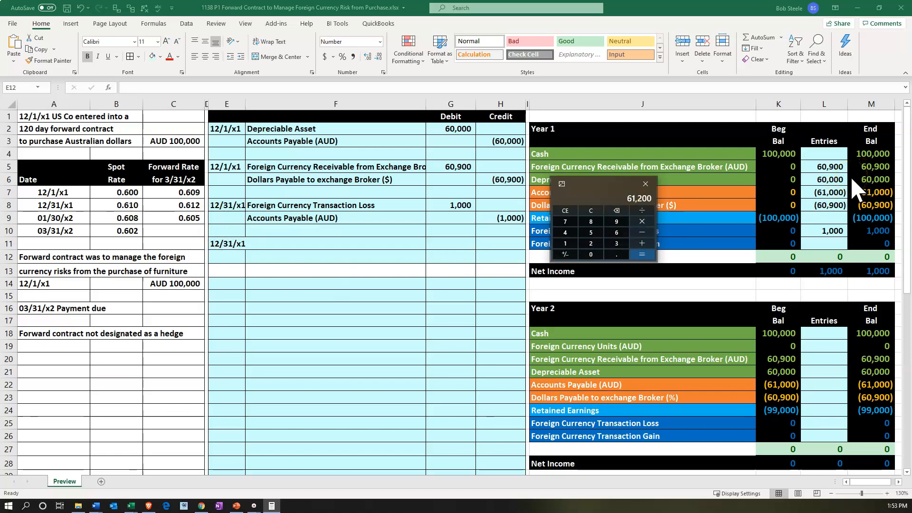
pyautogui.write('6090')
pyautogui.moveTo(595, 184); pyautogui.dragTo(627, 0)
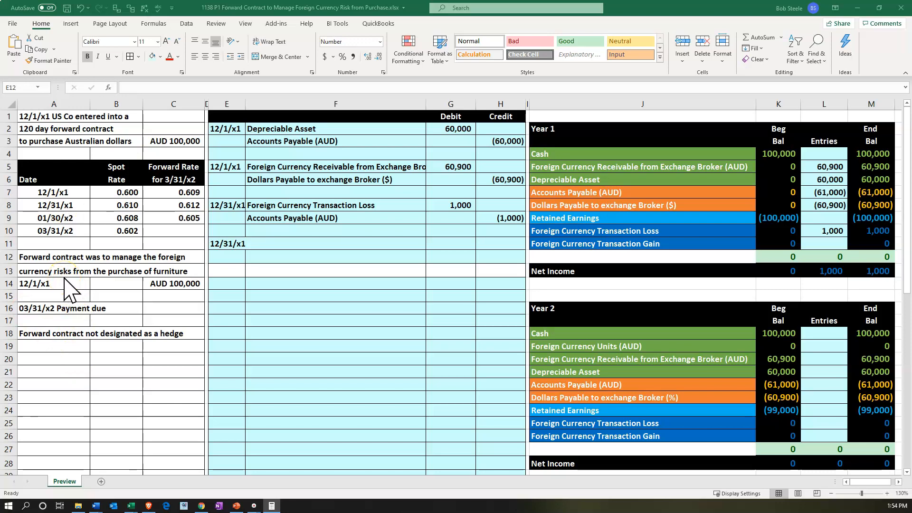
# Enter Foreign Currency Receivable from Exchange Broker (AUD) as the debit account in F11 by linking to its Year 1 account name in J5
pyautogui.click(326, 242)
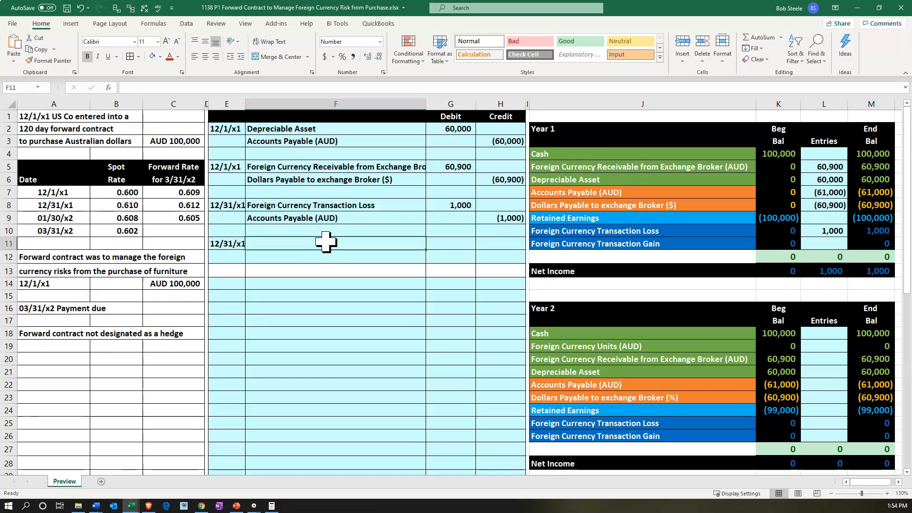
pyautogui.write('=')
pyautogui.press('Right')
pyautogui.press('Right')
pyautogui.press('Right')
pyautogui.press('Right')
pyautogui.press('Up')
pyautogui.press('Up')
pyautogui.press('Up')
pyautogui.press('Up')
# Enter Foreign Currency Transaction Gain as the credit account in F12 by linking to its Year 1 account name in J11
pyautogui.press('Up')
pyautogui.press('Up')
pyautogui.press('Return')
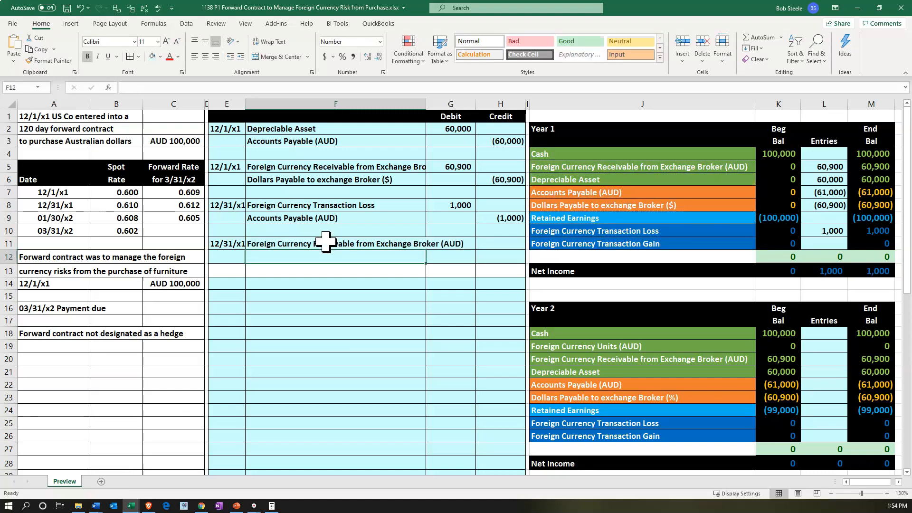
pyautogui.write('=')
pyautogui.press('Right')
pyautogui.press('Right')
pyautogui.press('Right')
# Calculate the receivable debit in G11 as the change in forward rates times the AUD amount, using =(C8-C7)*C14
pyautogui.press('Up')
pyautogui.press('Right')
pyautogui.press('Return')
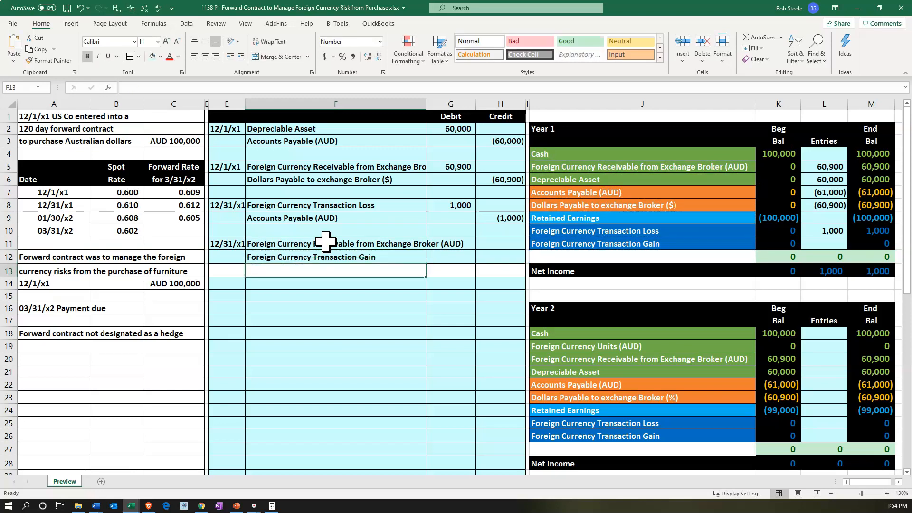
pyautogui.press('Right')
pyautogui.press('Up')
pyautogui.press('Up')
pyautogui.write('=')
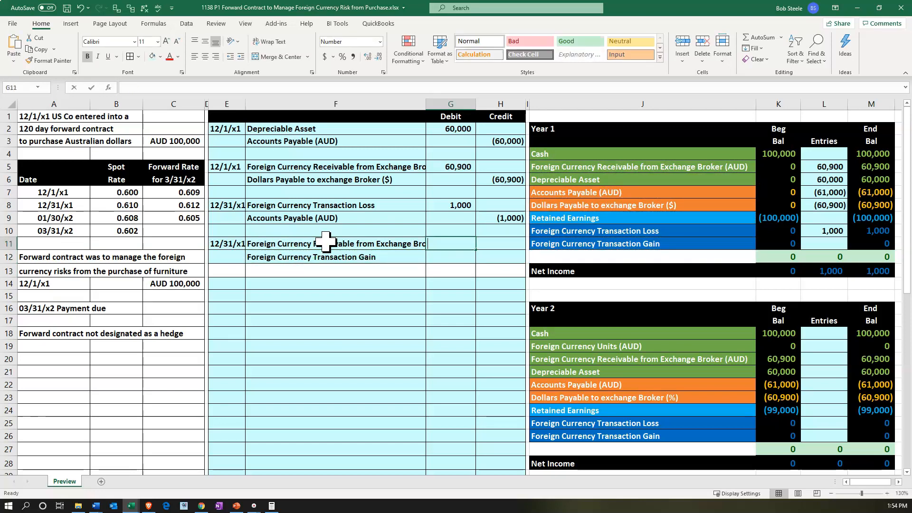
pyautogui.write('(')
pyautogui.press('Left')
pyautogui.press('Left')
pyautogui.press('Left')
pyautogui.press('Left')
pyautogui.press('Up')
pyautogui.press('Up')
pyautogui.press('Up')
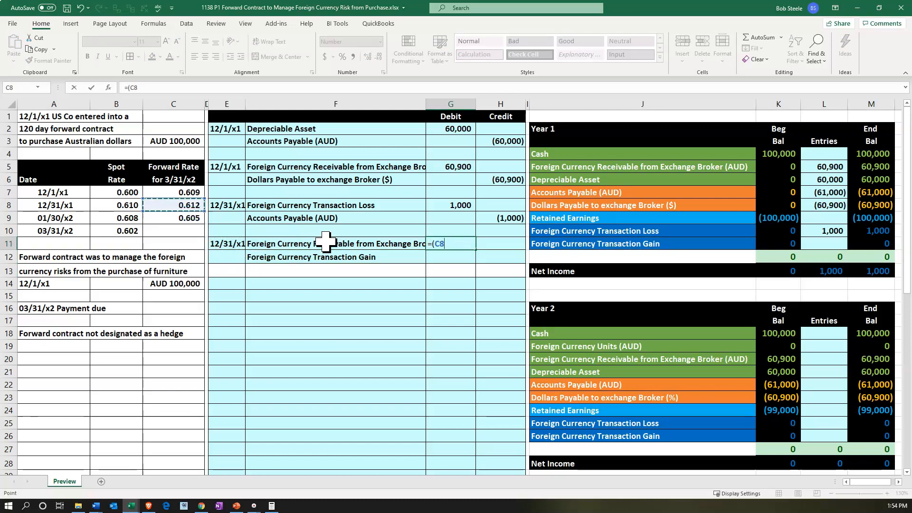
pyautogui.write('-')
pyautogui.press('Left')
pyautogui.press('Left')
pyautogui.press('Left')
pyautogui.press('Left')
pyautogui.press('Up')
pyautogui.press('Up')
pyautogui.press('Up')
pyautogui.press('Up')
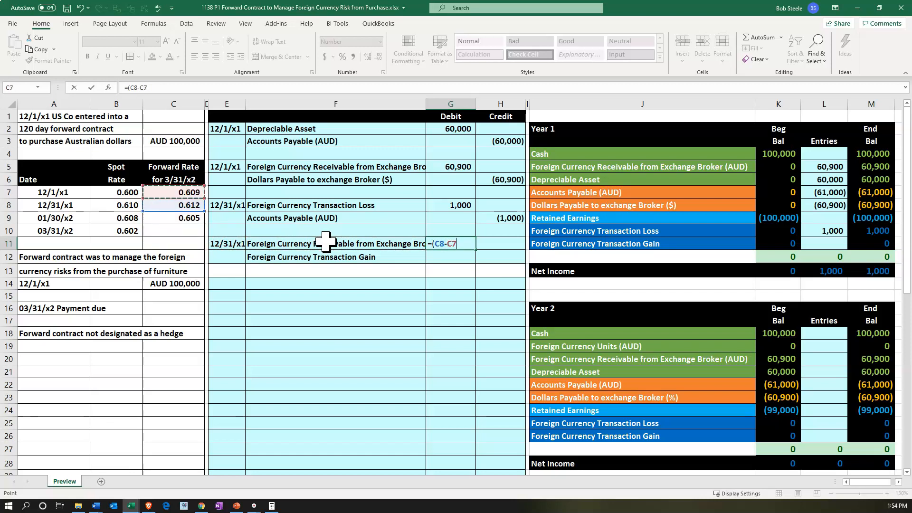
pyautogui.write(')')
pyautogui.press('Left')
pyautogui.press('Left')
pyautogui.press('Left')
pyautogui.press('Left')
pyautogui.press('Down')
pyautogui.press('Down')
pyautogui.press('Down')
pyautogui.press('Return')
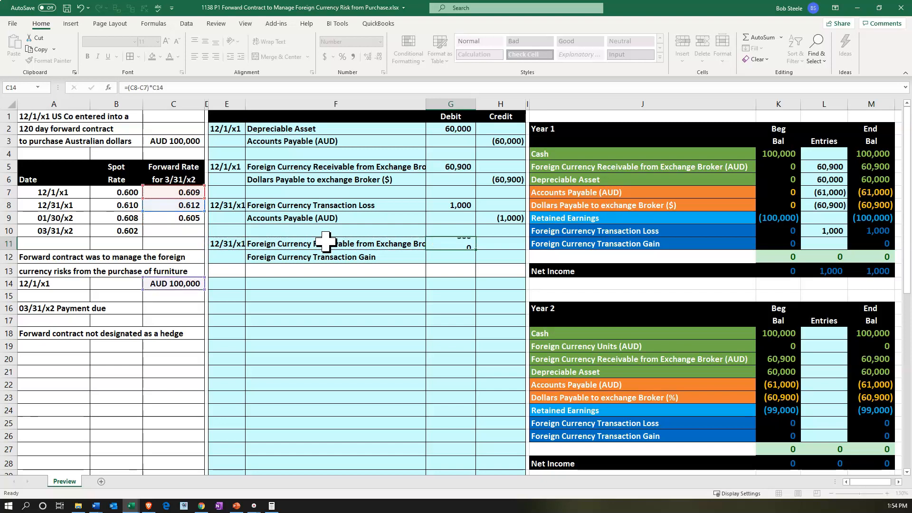
# Set the Foreign Currency Transaction Gain credit in H12 to the negative of the debit in G11
pyautogui.press('Right')
pyautogui.write('=-')
pyautogui.press('Left')
pyautogui.press('Up')
pyautogui.press('Return')
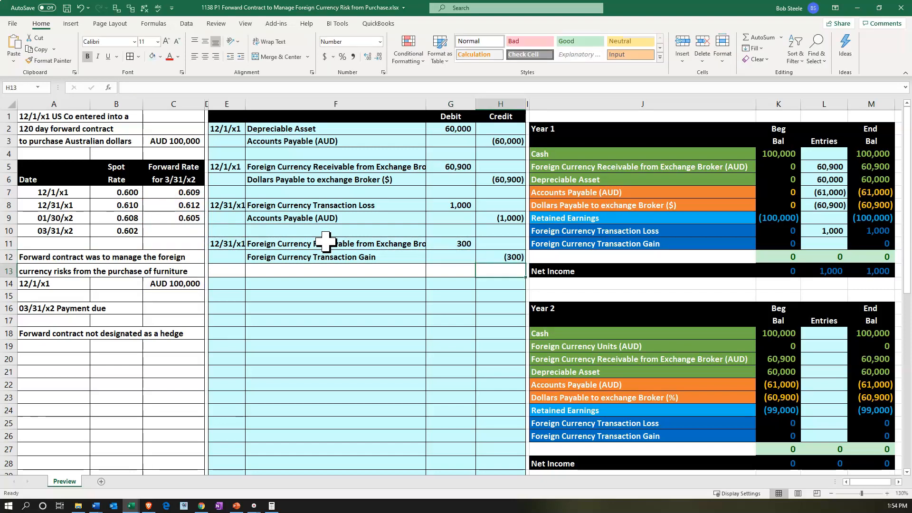
pyautogui.hotkey('alt', 'Tab')
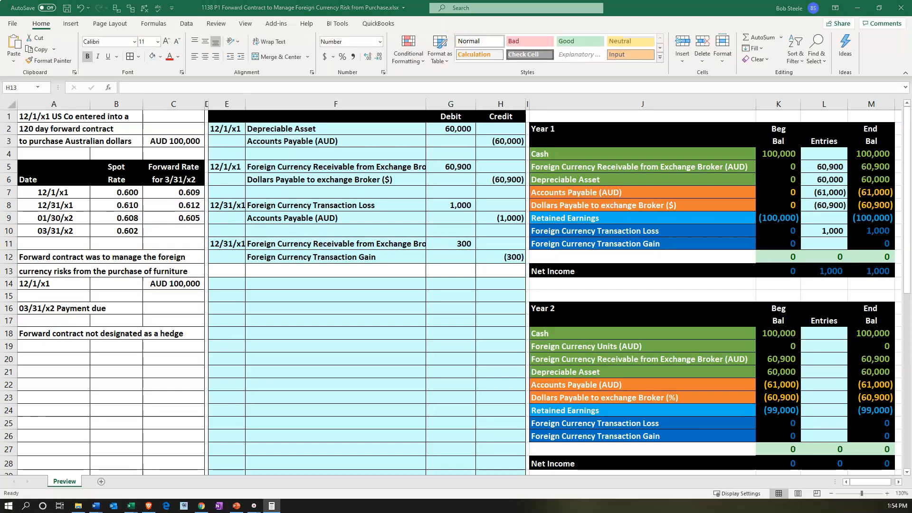
pyautogui.hotkey('alt', 'Tab')
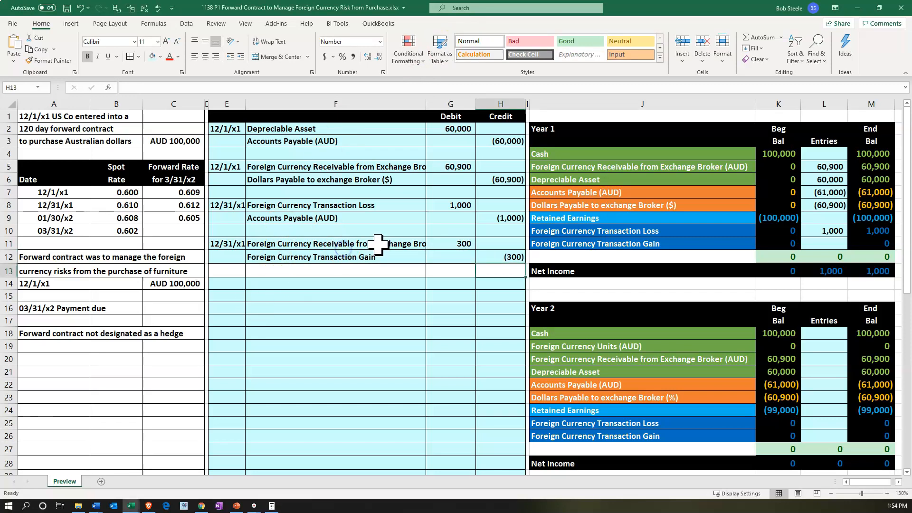
pyautogui.moveTo(378, 245); pyautogui.dragTo(450, 244)
# Update the Year 1 Foreign Currency Receivable from Exchange Broker entry in L5 to add the G11 debit to the G5 debit
pyautogui.click(651, 169)
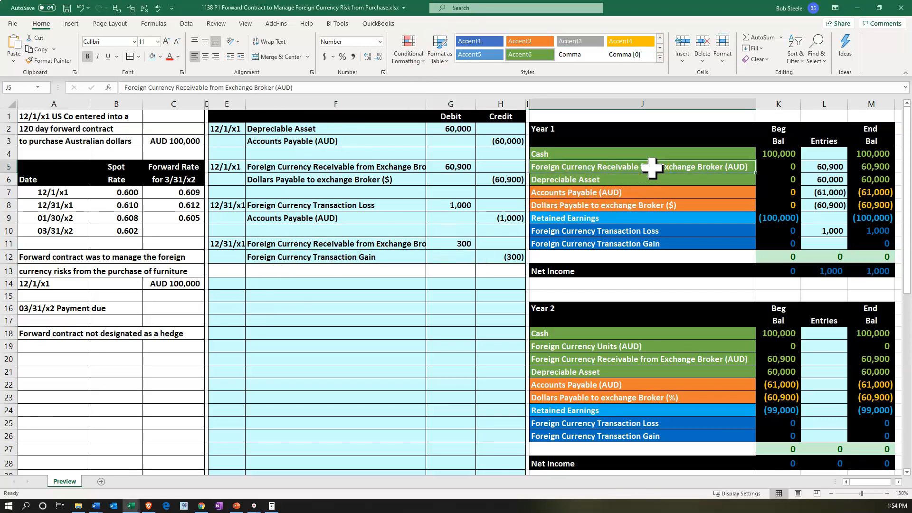
pyautogui.press('Right')
pyautogui.press('Right')
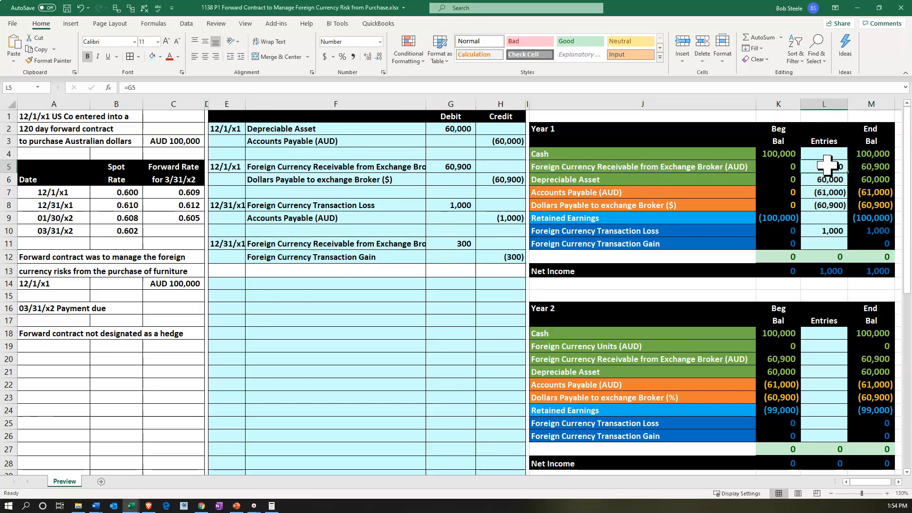
pyautogui.doubleClick(835, 166)
pyautogui.write('+')
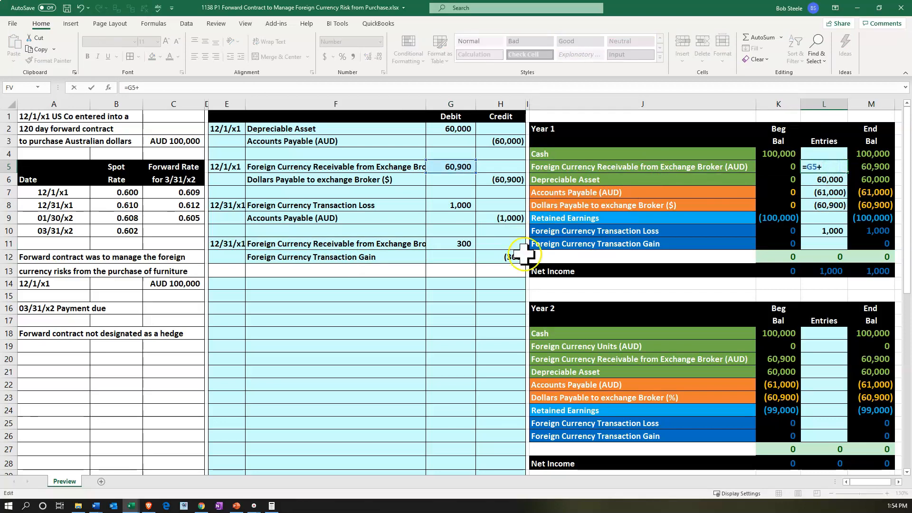
pyautogui.click(459, 244)
pyautogui.press('Return')
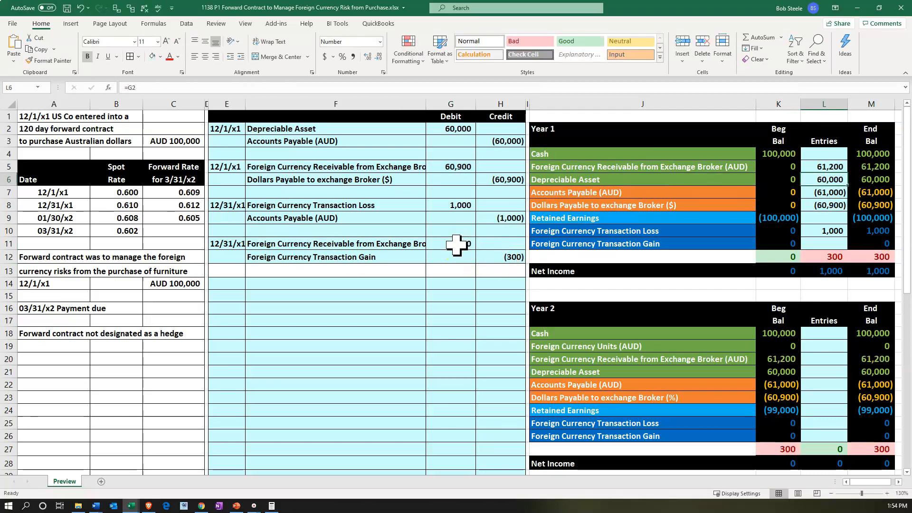
pyautogui.click(868, 169)
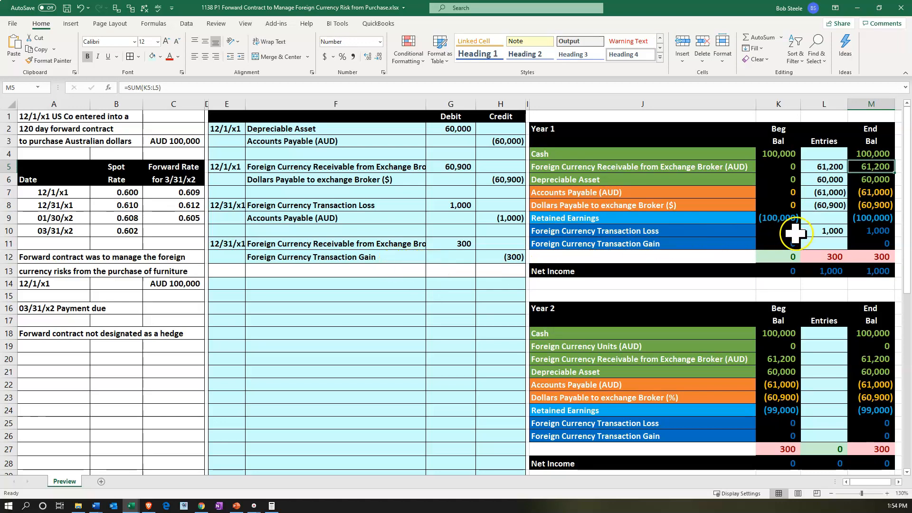
# Post the Foreign Currency Transaction Gain credit to the Year 1 Entries column by setting L11 to =H12
pyautogui.click(823, 242)
pyautogui.write('=')
pyautogui.press('Left')
pyautogui.press('Left')
pyautogui.press('Left')
pyautogui.press('Left')
pyautogui.press('Left')
pyautogui.press('Down')
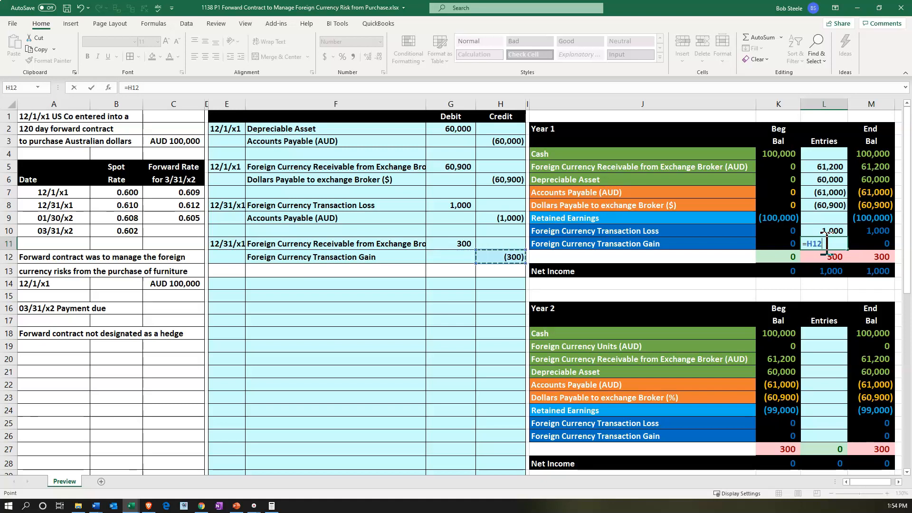
pyautogui.press('Return')
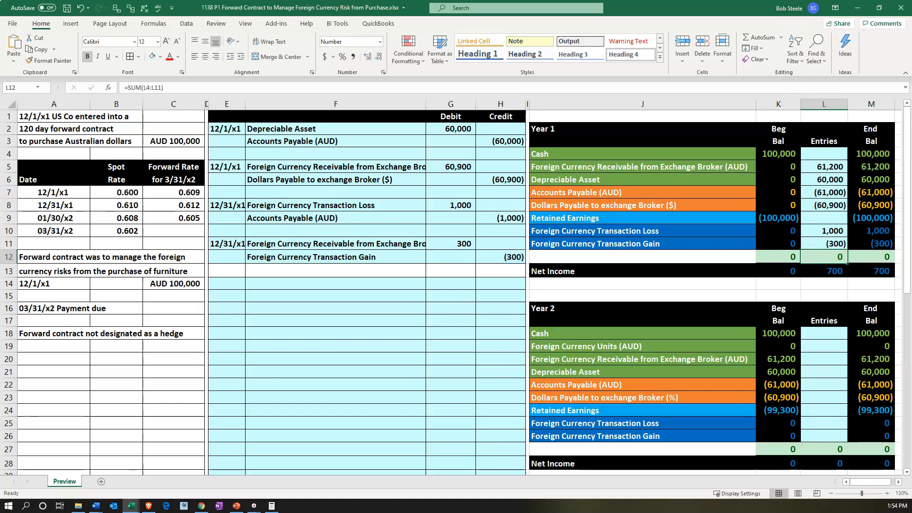
# Check the receivable's 12/31/x1 value in the calculator by multiplying 100,000 by .612, and return to the worksheet
pyautogui.moveTo(786, 26); pyautogui.dragTo(316, 322)
pyautogui.write('00')
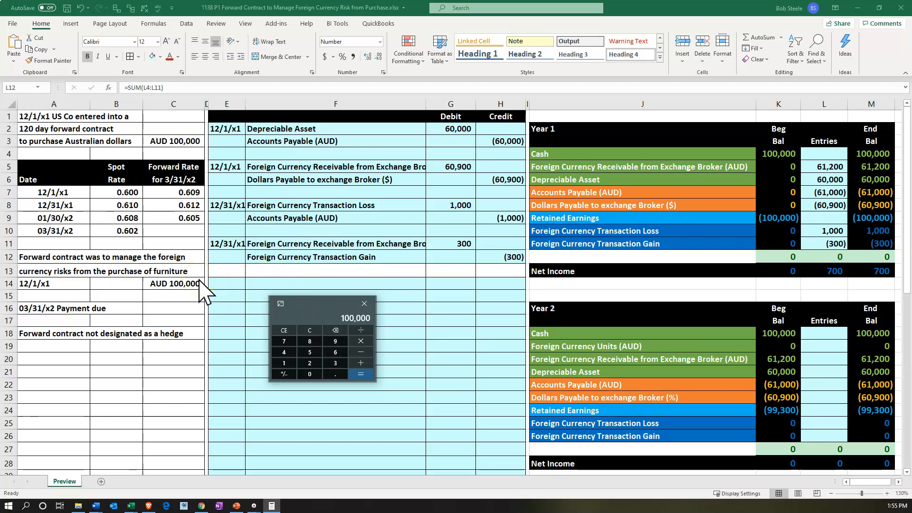
pyautogui.write('.612')
pyautogui.press('Return')
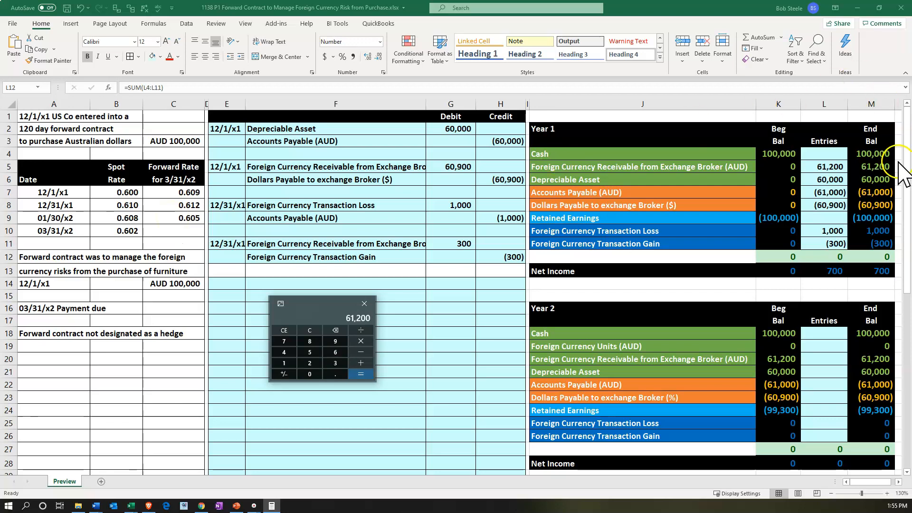
pyautogui.moveTo(306, 304); pyautogui.dragTo(481, 0)
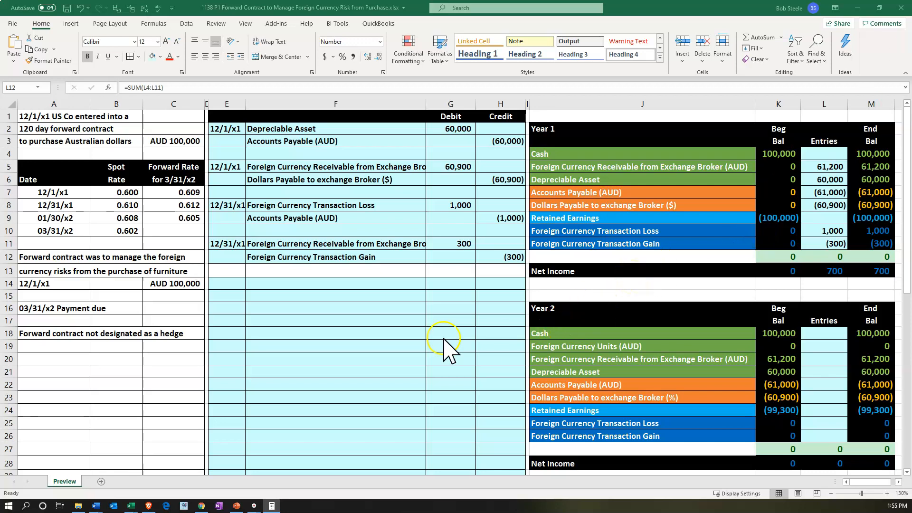
pyautogui.click(273, 404)
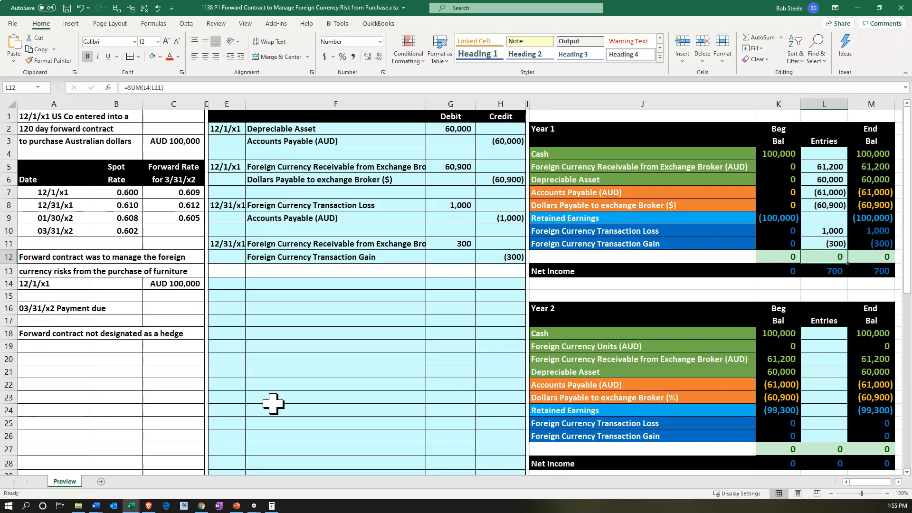
pyautogui.click(274, 404)
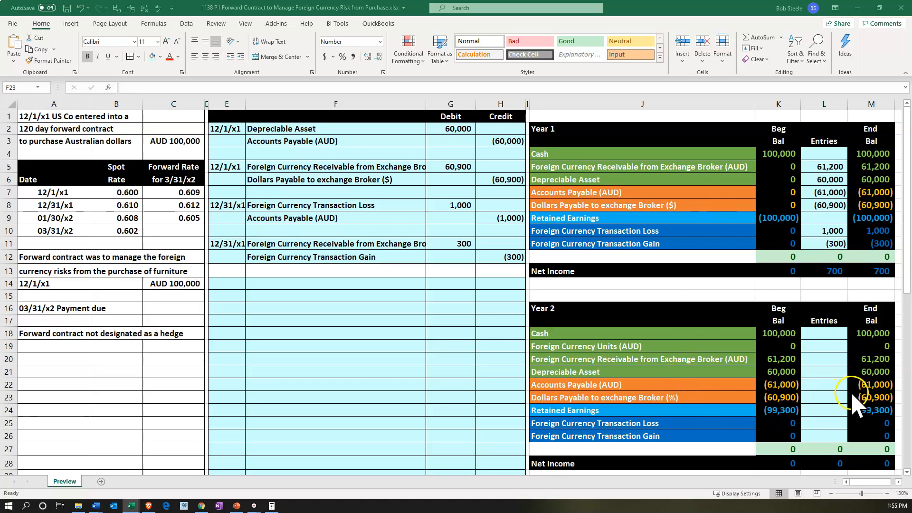
# Date the next journal entry in E14 as 3/31/x2
pyautogui.click(241, 285)
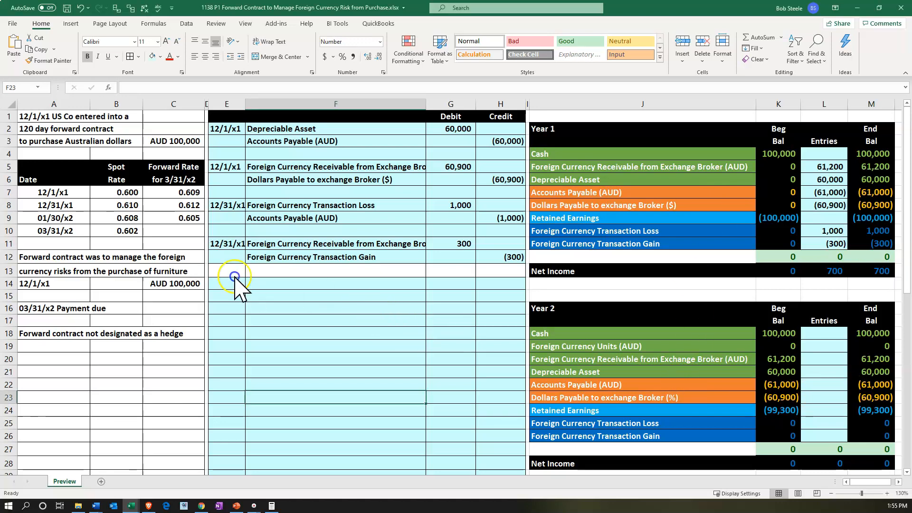
pyautogui.write('3')
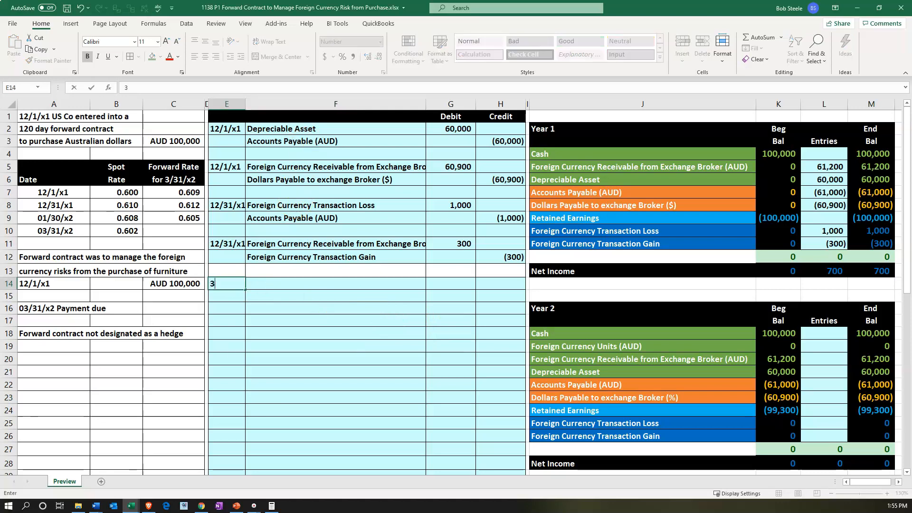
pyautogui.write('/31/x2')
pyautogui.press('Return')
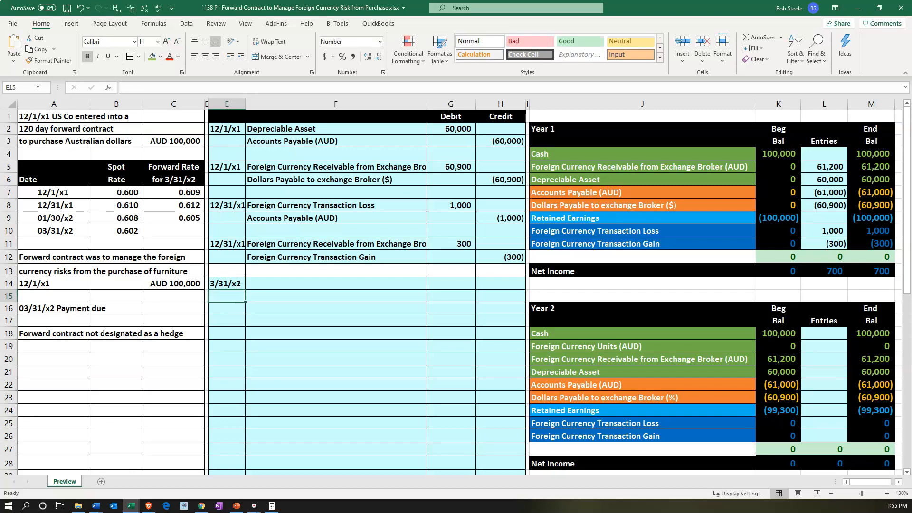
# Compute the Accounts Payable adjustment for 3/31/x2 in the calculator as 100,000 times .602 minus 61,000
pyautogui.moveTo(911, 4); pyautogui.dragTo(319, 328)
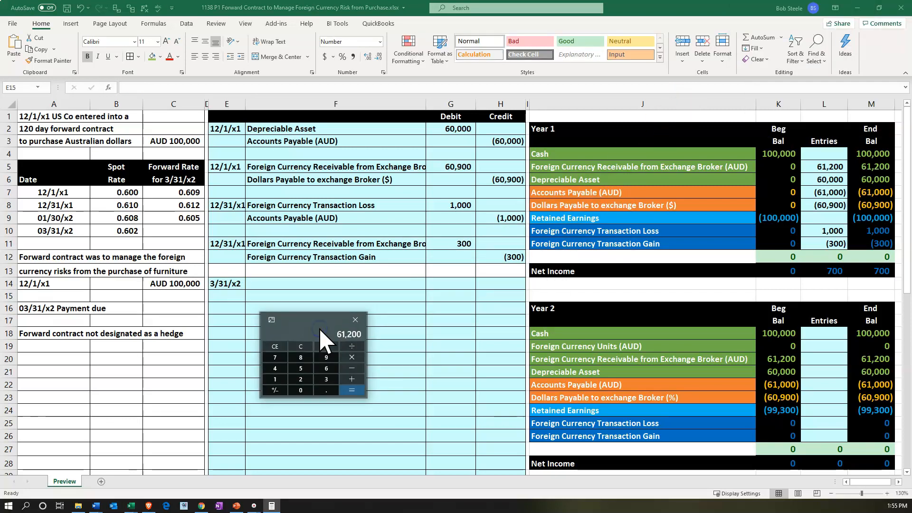
pyautogui.click(300, 347)
pyautogui.write('1000000')
pyautogui.press('*')
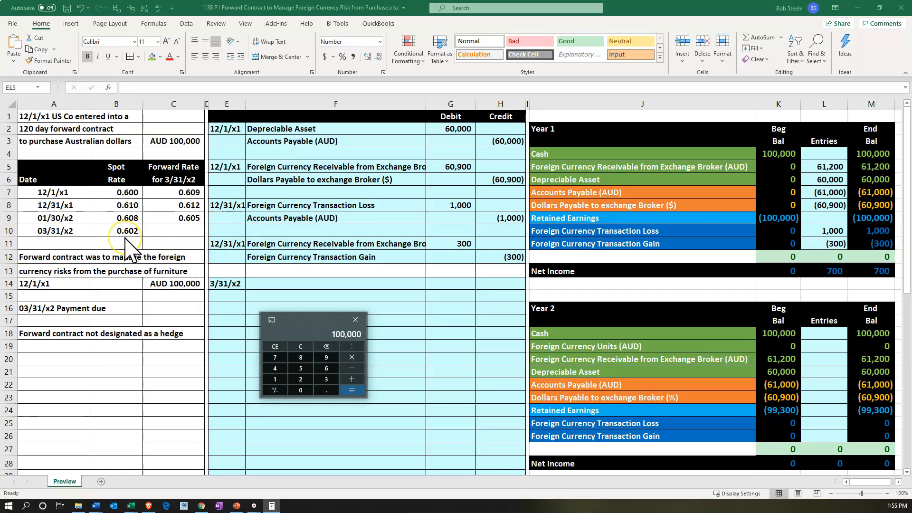
pyautogui.write('.602')
pyautogui.press('Return')
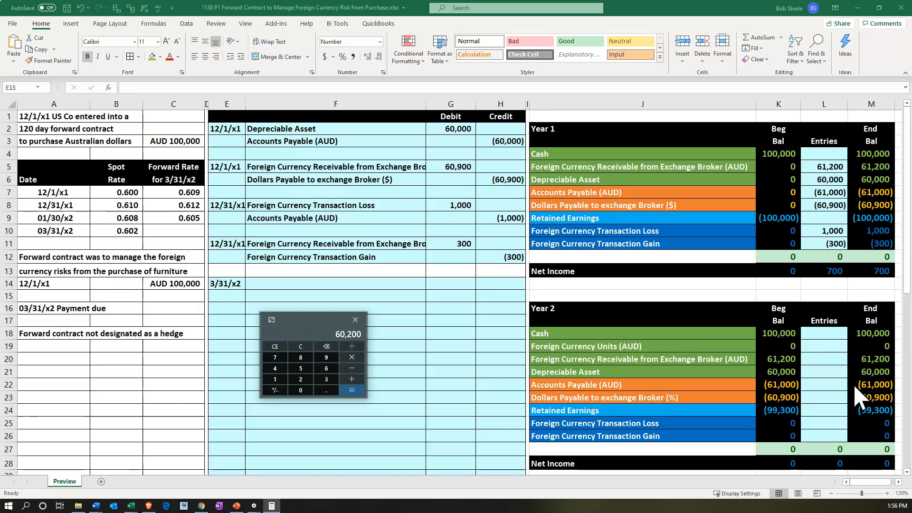
pyautogui.write('-61000')
pyautogui.press('Return')
pyautogui.click(310, 326)
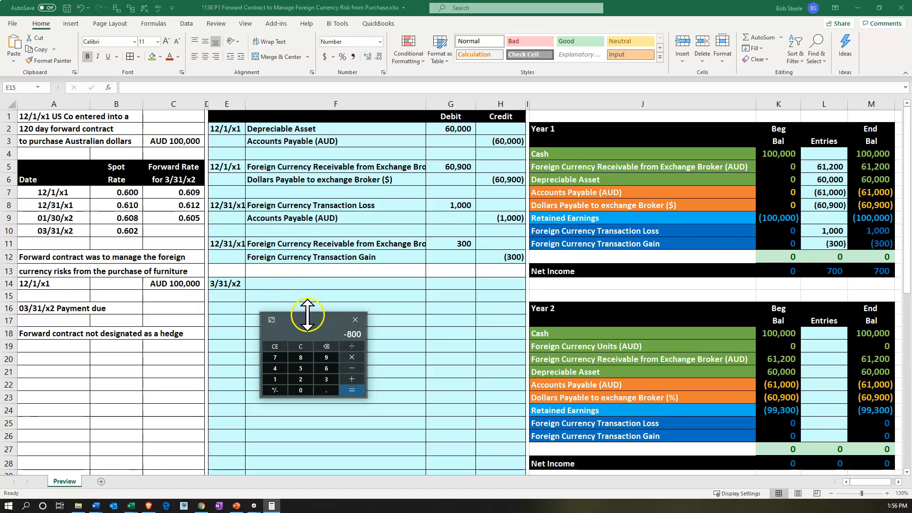
pyautogui.moveTo(315, 319); pyautogui.dragTo(589, 0)
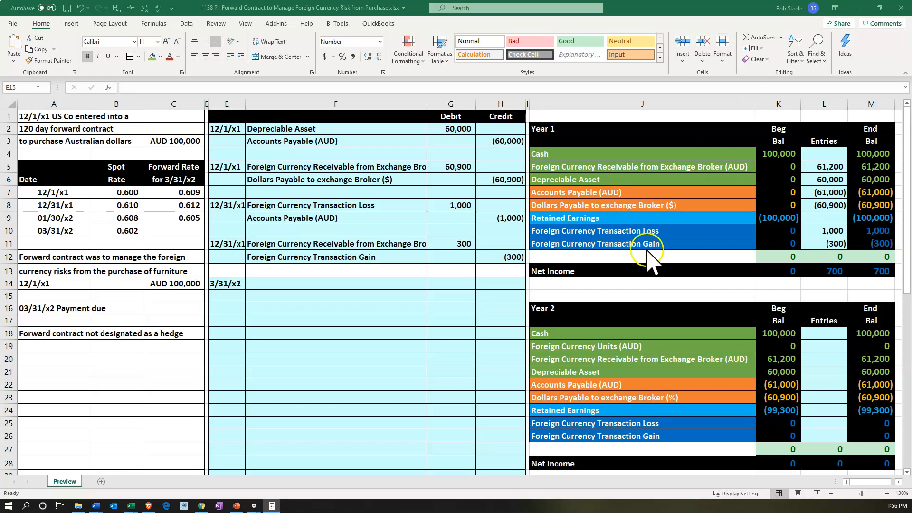
# Enter Accounts Payable (AUD) as the debit account of the 3/31/x2 entry by setting F14 to =J22
pyautogui.click(348, 334)
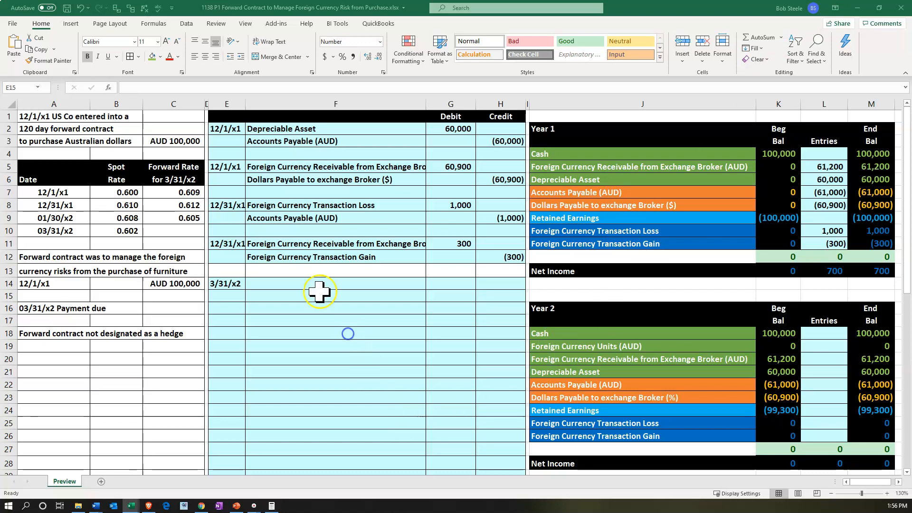
pyautogui.click(297, 284)
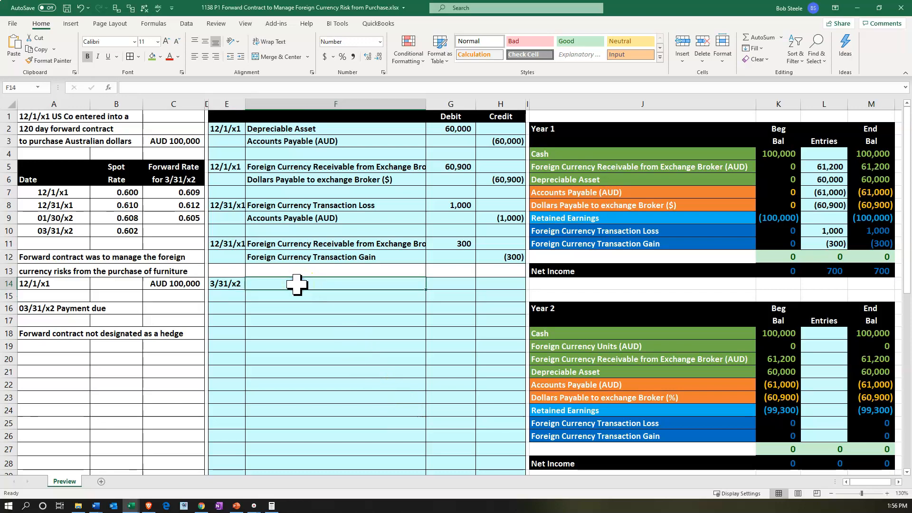
pyautogui.write('=')
pyautogui.press('Right')
pyautogui.press('Right')
pyautogui.press('Right')
pyautogui.press('Right')
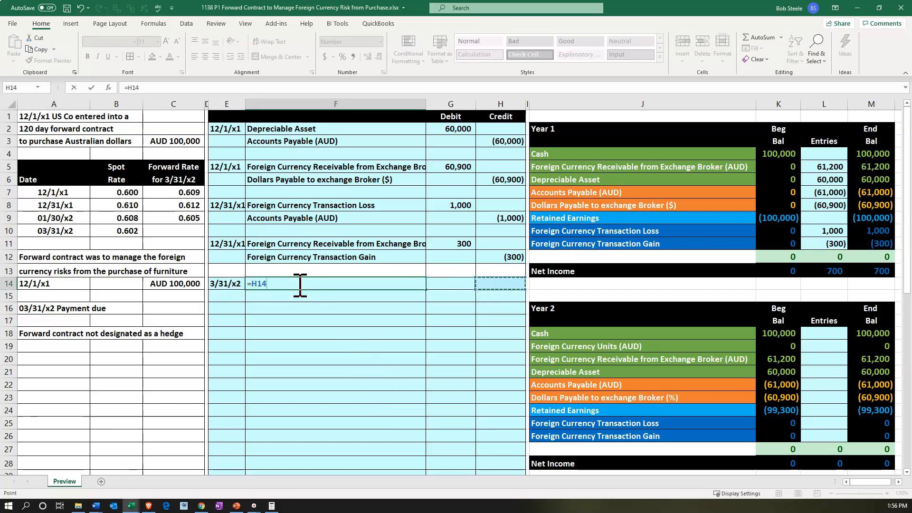
pyautogui.press('Up')
pyautogui.press('Up')
pyautogui.press('Up')
pyautogui.press('Up')
pyautogui.press('Up')
pyautogui.press('Up')
pyautogui.press('Down')
pyautogui.press('Down')
pyautogui.press('Down')
pyautogui.press('Down')
pyautogui.press('Down')
pyautogui.press('Down')
pyautogui.press('Down')
pyautogui.press('Down')
pyautogui.press('Down')
pyautogui.press('Down')
pyautogui.press('Down')
pyautogui.press('Down')
pyautogui.press('Down')
pyautogui.press('Down')
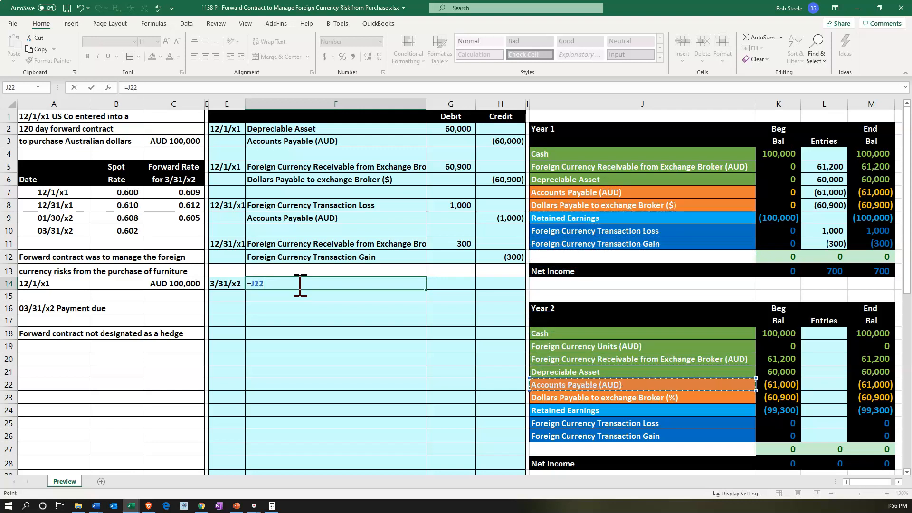
pyautogui.press('Return')
# Enter Foreign Currency Transaction Gain as the credit account in F15 with the formula =J26
pyautogui.write('=')
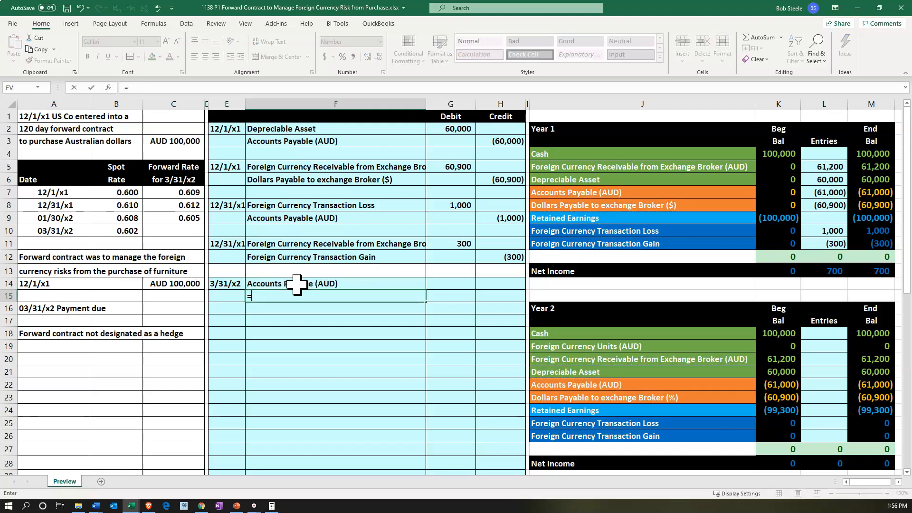
pyautogui.press('Right')
pyautogui.press('Right')
pyautogui.press('Right')
pyautogui.press('Right')
pyautogui.press('Down')
pyautogui.press('Down')
pyautogui.press('Down')
pyautogui.press('Down')
pyautogui.press('Down')
pyautogui.press('Down')
pyautogui.press('Down')
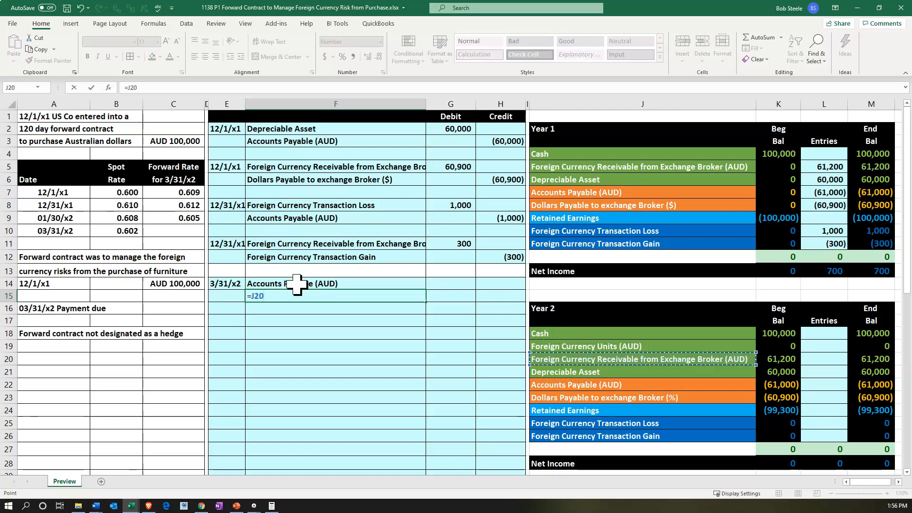
pyautogui.press('Down')
pyautogui.press('Down')
pyautogui.press('Down')
pyautogui.press('Down')
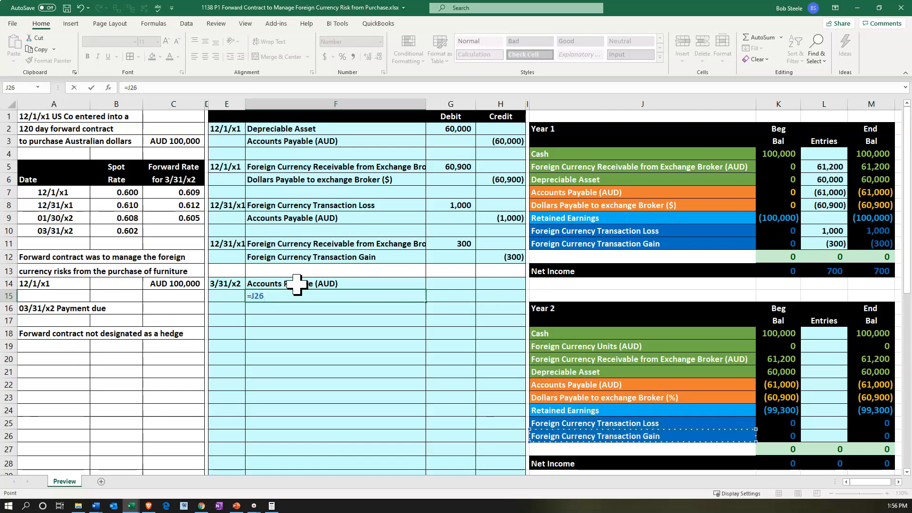
pyautogui.press('Return')
# Calculate the Accounts Payable debit in G14 from the spot rate change with the formula =(B8-B10)*C14
pyautogui.press('Right')
pyautogui.press('Up')
pyautogui.press('Up')
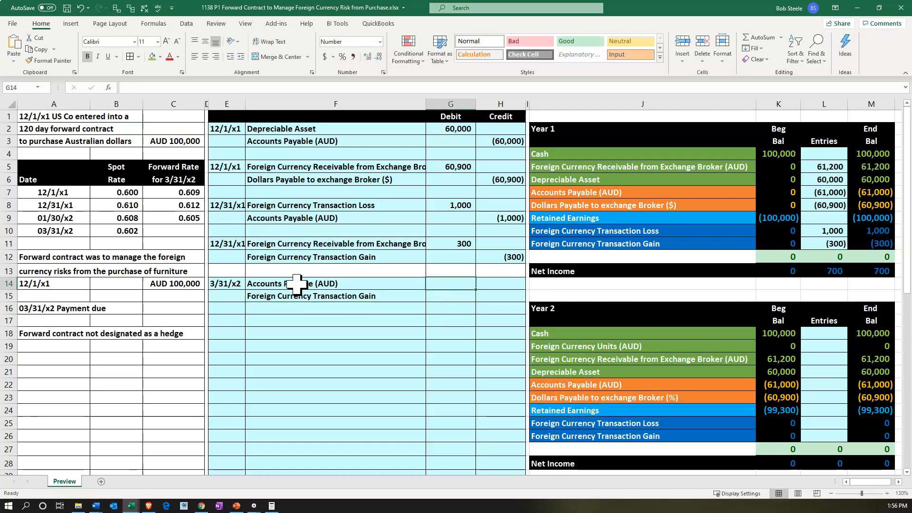
pyautogui.write('=(')
pyautogui.press('Left')
pyautogui.press('Left')
pyautogui.press('Left')
pyautogui.press('Left')
pyautogui.press('Left')
pyautogui.press('Up')
pyautogui.press('Up')
pyautogui.press('Up')
pyautogui.press('Up')
pyautogui.press('Up')
pyautogui.press('Up')
pyautogui.write('-')
pyautogui.press('Left')
pyautogui.press('Left')
pyautogui.press('Left')
pyautogui.press('Left')
pyautogui.press('Left')
pyautogui.press('Up')
pyautogui.press('Up')
pyautogui.press('Up')
pyautogui.press('Up')
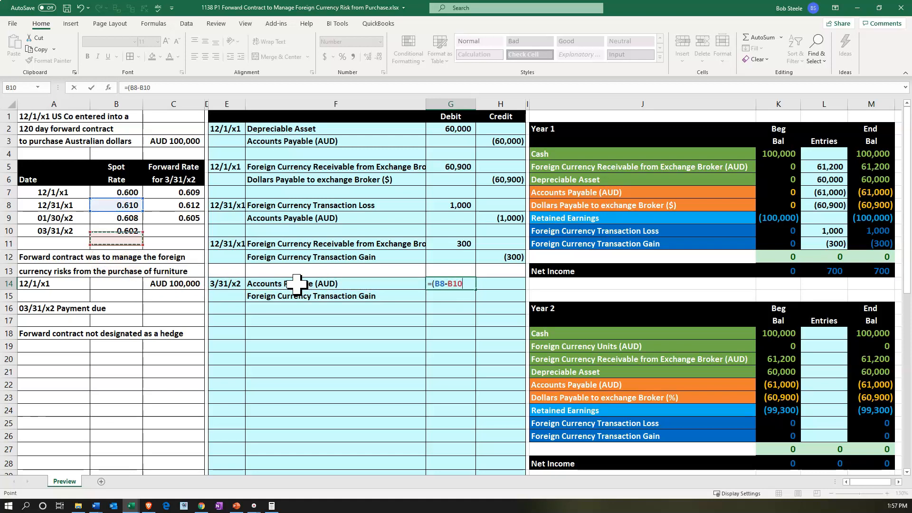
pyautogui.write(')')
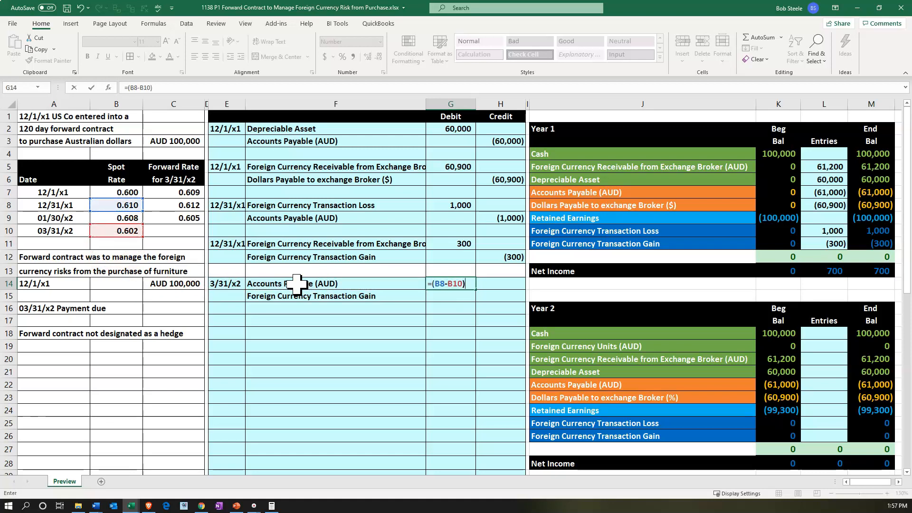
pyautogui.write('*')
pyautogui.press('Left')
pyautogui.press('Left')
pyautogui.press('Left')
pyautogui.press('Left')
pyautogui.press('Return')
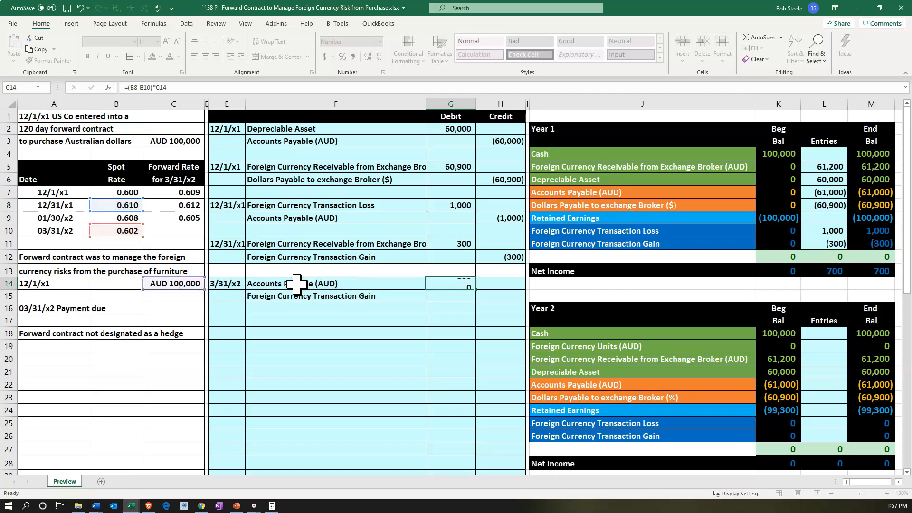
# Enter the Foreign Currency Transaction Gain credit in H15 as the negative of the debit, -G14
pyautogui.press('Right')
pyautogui.write('=')
pyautogui.press('Left')
pyautogui.press('Up')
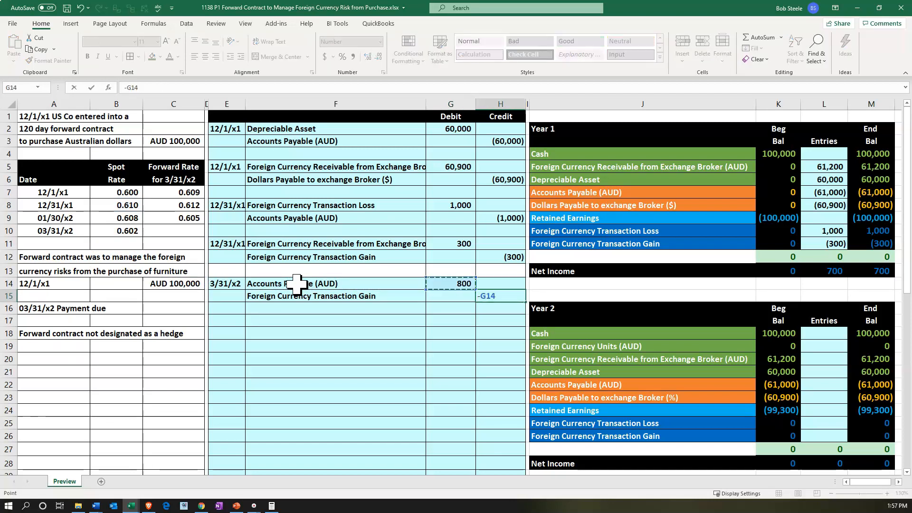
pyautogui.press('Return')
# Post the Accounts Payable debit to the Year 2 Entries column by setting L22 to =G14, and check the account's ending balance
pyautogui.moveTo(297, 284); pyautogui.dragTo(444, 284)
pyautogui.click(445, 378)
pyautogui.scroll(-1, 446, 379)
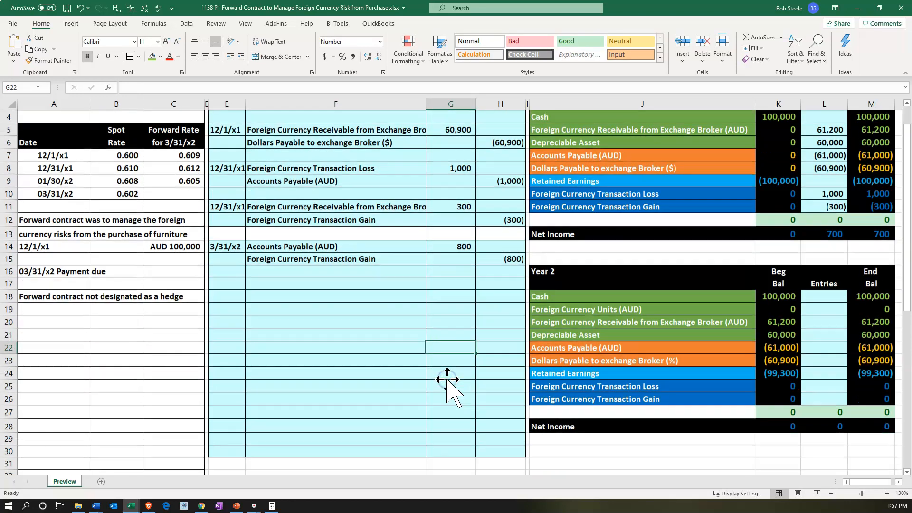
pyautogui.click(590, 348)
pyautogui.press('Right')
pyautogui.press('Right')
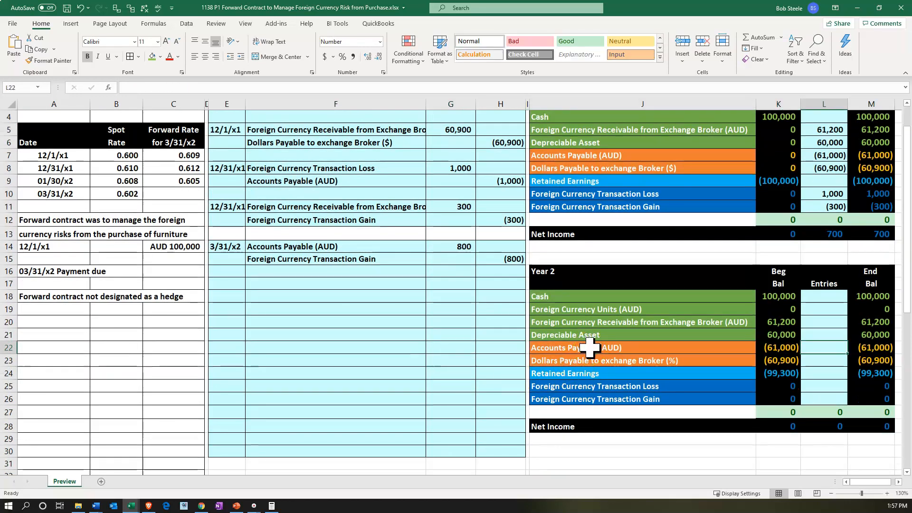
pyautogui.write('=')
pyautogui.press('Left')
pyautogui.press('Left')
pyautogui.press('Left')
pyautogui.press('Left')
pyautogui.press('Up')
pyautogui.press('Up')
pyautogui.press('Up')
pyautogui.press('Up')
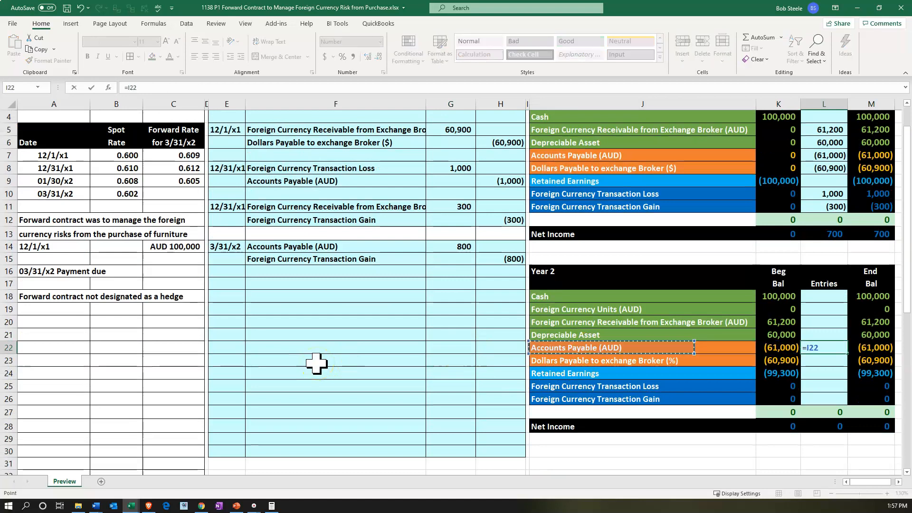
pyautogui.press('Up')
pyautogui.press('Up')
pyautogui.press('Up')
pyautogui.press('Up')
pyautogui.press('Left')
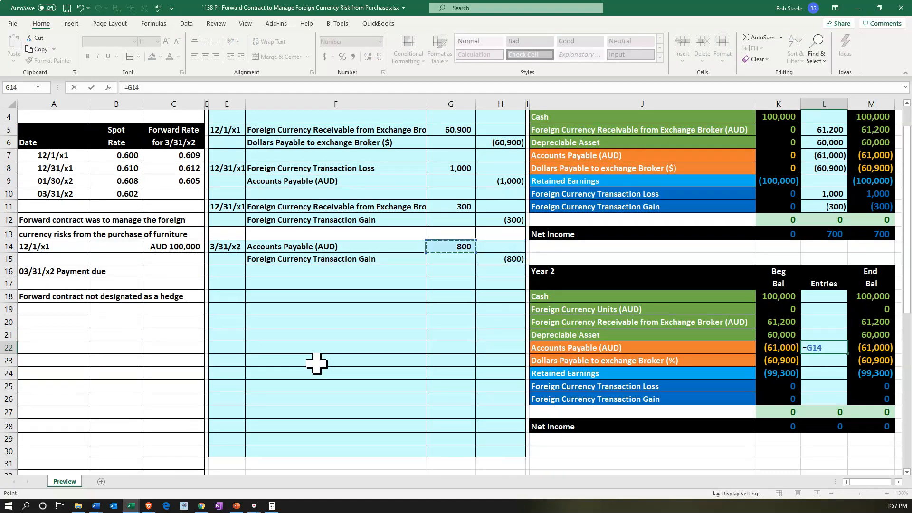
pyautogui.press('Return')
pyautogui.click(877, 348)
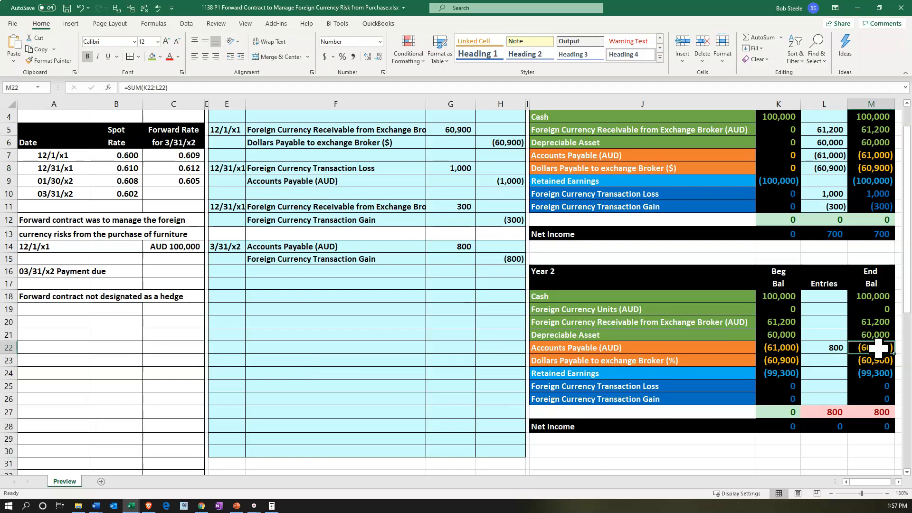
# Post the Foreign Currency Transaction Gain credit to the Year 2 Entries column by setting L26 to =H15
pyautogui.click(817, 399)
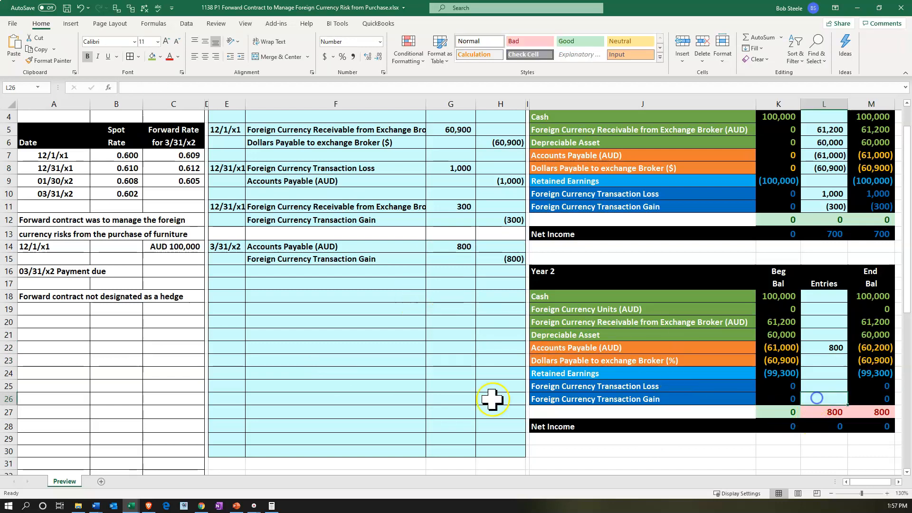
pyautogui.write('=')
pyautogui.press('Left')
pyautogui.press('Left')
pyautogui.press('Left')
pyautogui.press('Left')
pyautogui.press('Up')
pyautogui.press('Up')
pyautogui.press('Up')
pyautogui.press('Up')
pyautogui.press('Up')
pyautogui.press('Up')
pyautogui.press('Up')
pyautogui.press('Up')
pyautogui.press('Up')
pyautogui.press('Up')
pyautogui.press('Up')
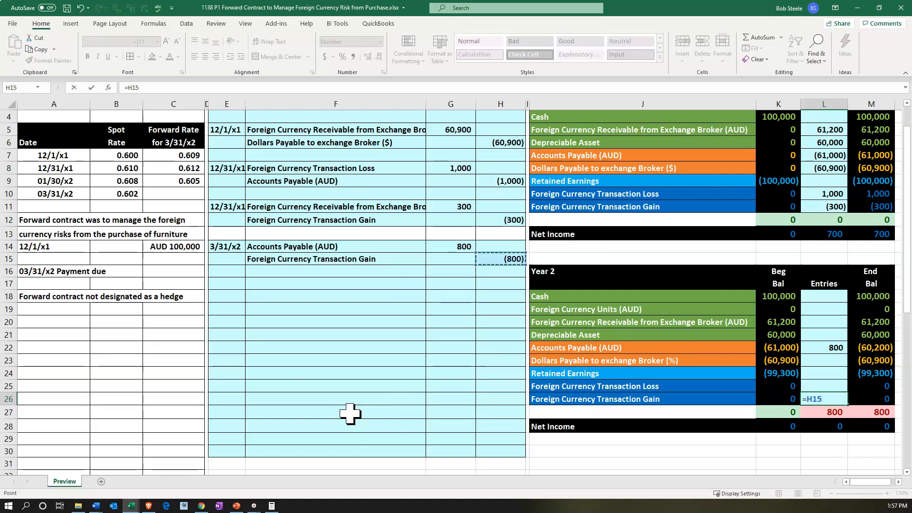
pyautogui.press('Return')
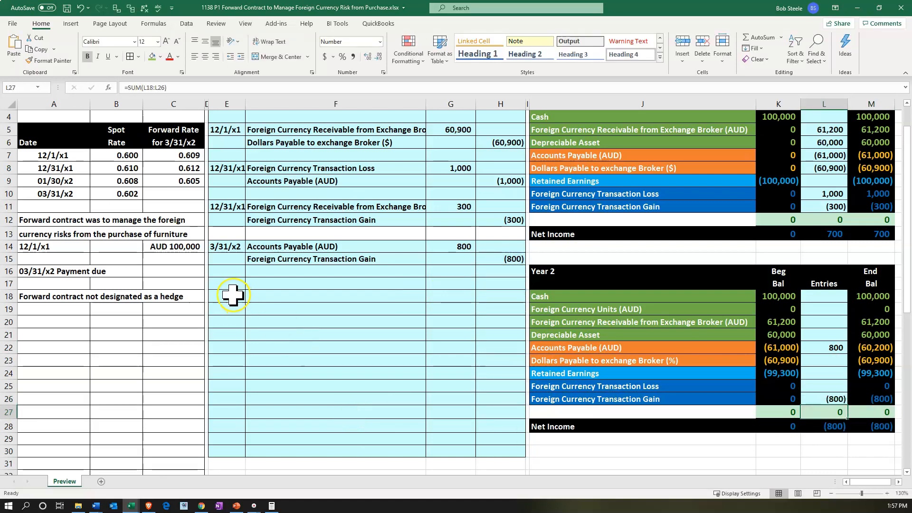
# Date the next journal entry by linking E17 to the 3/31/x2 date with +E14
pyautogui.click(229, 284)
pyautogui.write('3/31/x2')
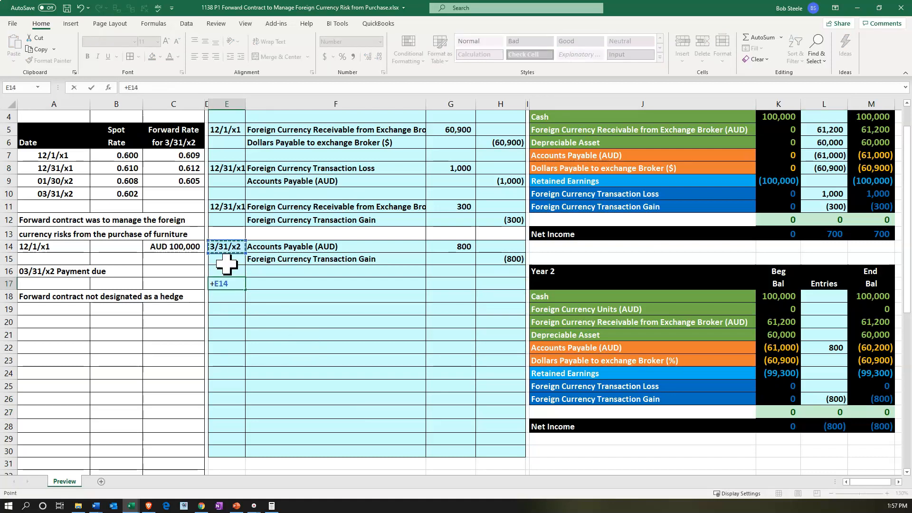
pyautogui.press('Return')
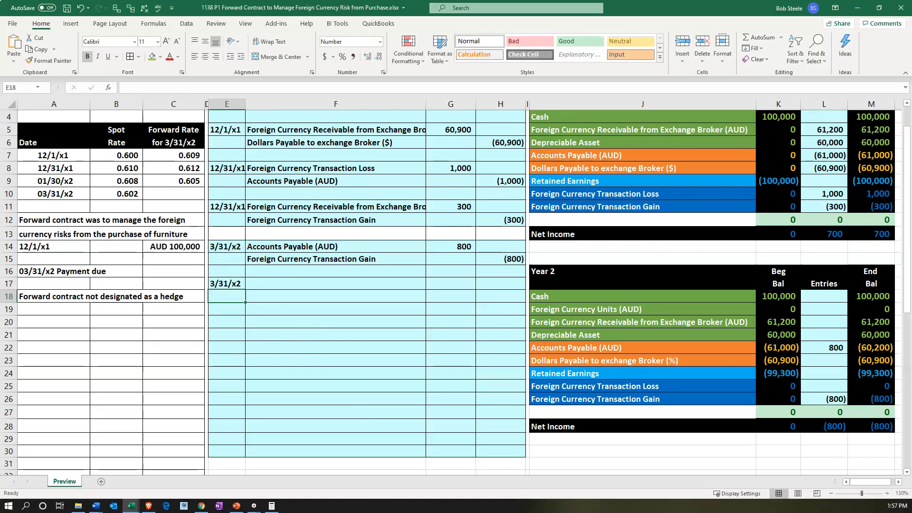
# Compute the receivable's 3/31/x2 adjustment in the calculator as 100,000 times .602 minus 61,200, and return to the worksheet
pyautogui.moveTo(693, 1); pyautogui.dragTo(810, 357)
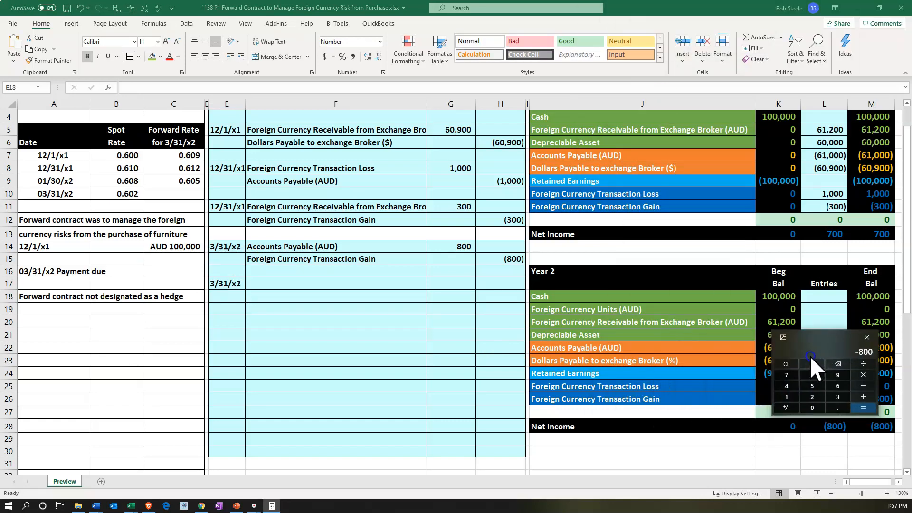
pyautogui.click(813, 363)
pyautogui.moveTo(816, 340); pyautogui.dragTo(141, 221)
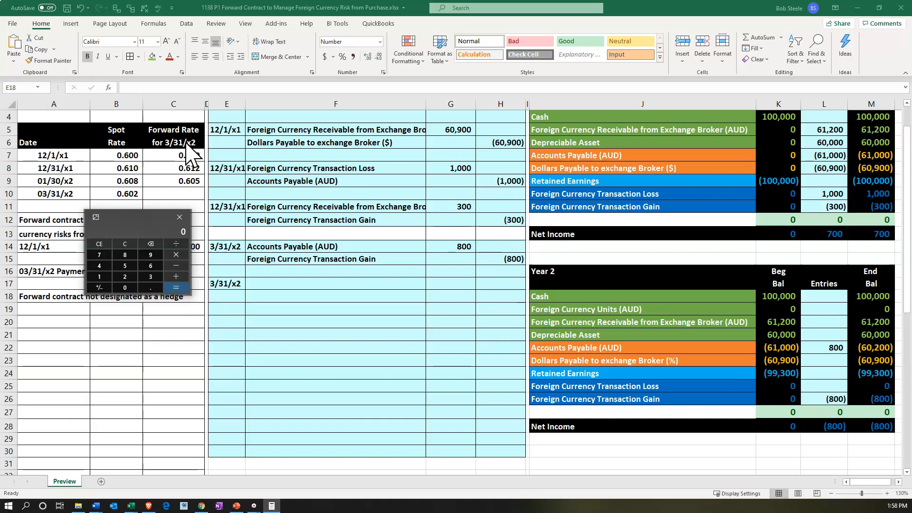
pyautogui.click(151, 245)
pyautogui.click(128, 245)
pyautogui.click(373, 294)
pyautogui.write('100000*.602')
pyautogui.press('Return')
pyautogui.write('-61200')
pyautogui.press('Return')
pyautogui.moveTo(126, 219); pyautogui.dragTo(127, 223)
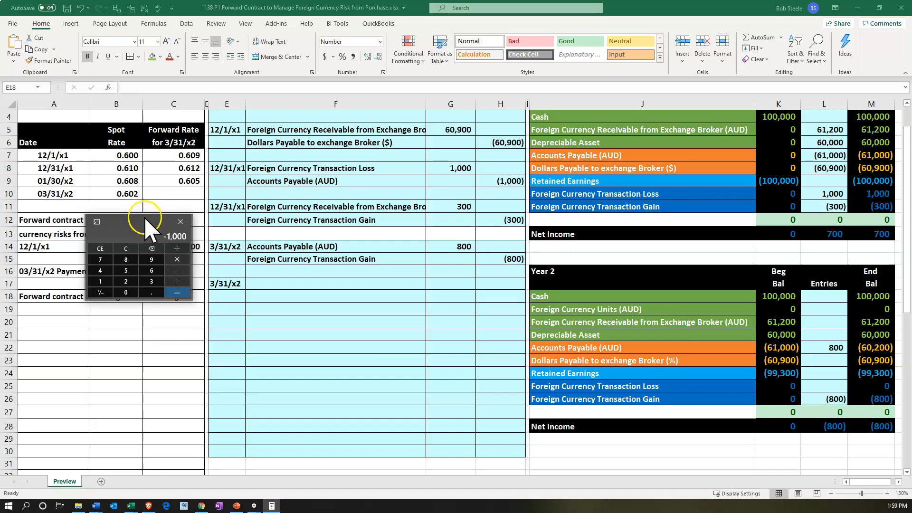
pyautogui.moveTo(141, 220); pyautogui.dragTo(911, 9)
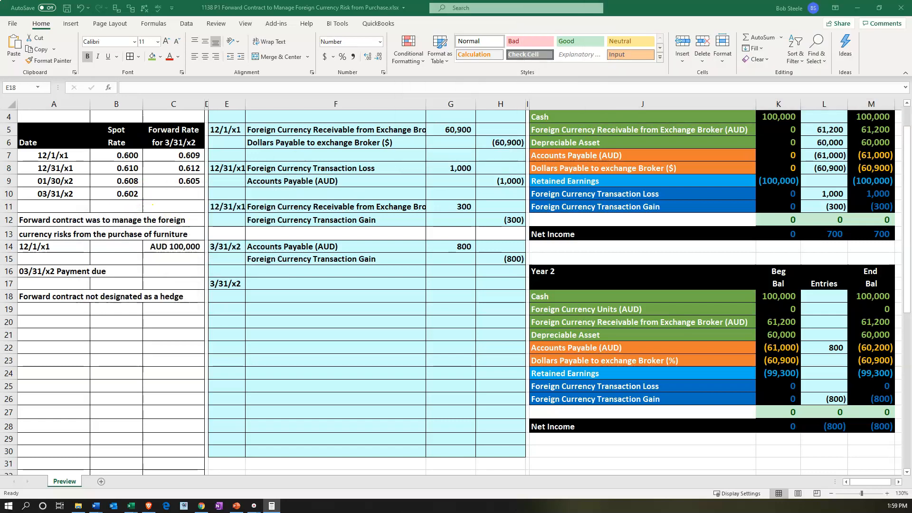
pyautogui.click(361, 289)
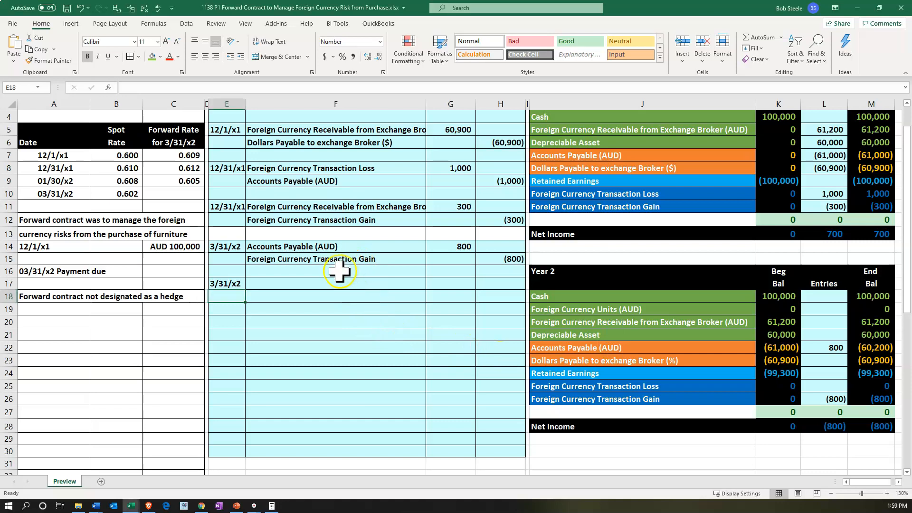
# Enter Foreign Currency Transaction Loss as the debit account in F17 by linking it to the Year 2 account name in J25
pyautogui.click(323, 282)
pyautogui.write('=')
pyautogui.press('Right')
pyautogui.press('Right')
pyautogui.press('Right')
pyautogui.press('Right')
pyautogui.press('Down')
pyautogui.press('Down')
pyautogui.press('Down')
pyautogui.press('Down')
pyautogui.press('Down')
pyautogui.press('Down')
pyautogui.press('Down')
pyautogui.press('Down')
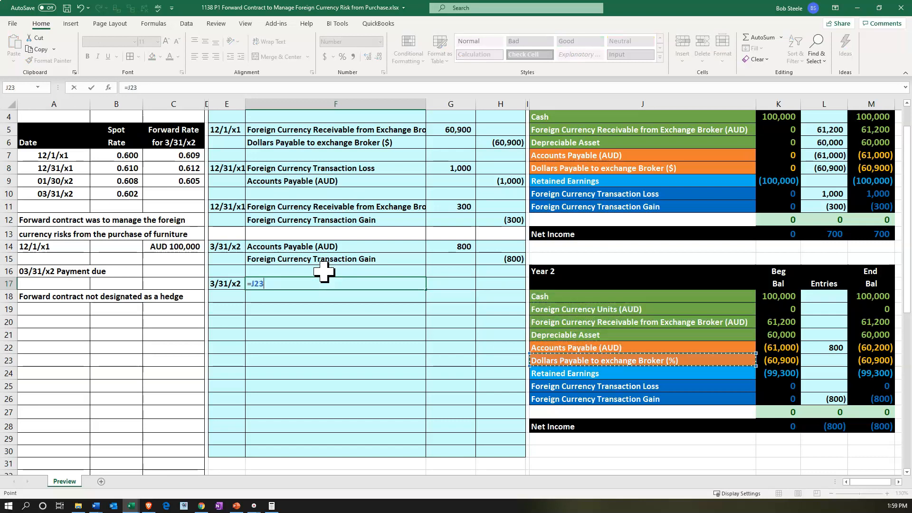
pyautogui.press('Return')
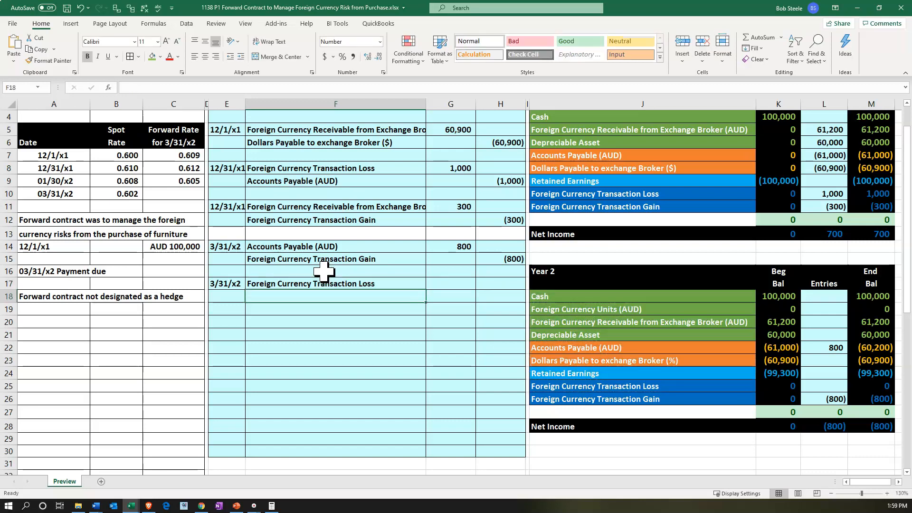
# Enter Foreign Currency Receivable from Exchange Broker (AUD) as the credit account in F18 with +J20
pyautogui.write('+')
pyautogui.press('Right')
pyautogui.press('Right')
pyautogui.press('Right')
pyautogui.press('Right')
pyautogui.press('Down')
pyautogui.press('Down')
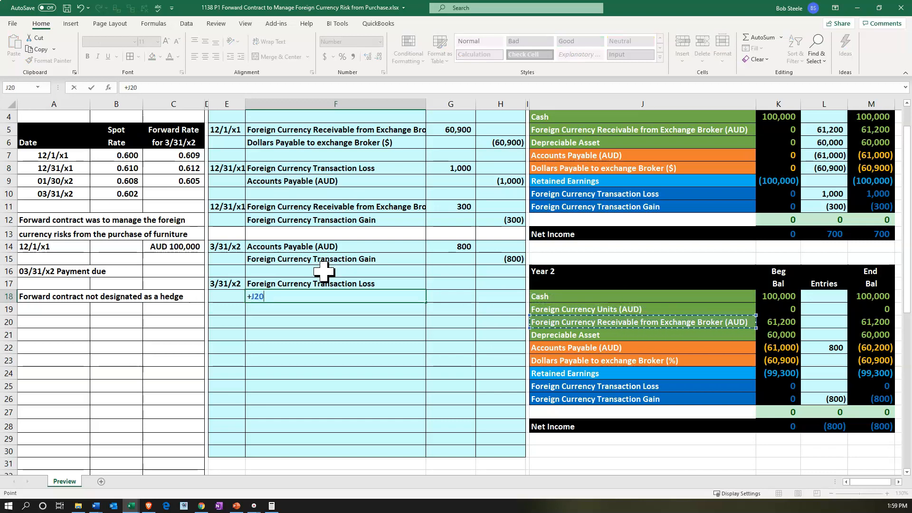
pyautogui.press('Return')
# Calculate the Foreign Currency Transaction Loss debit in G17 with the formula =(C8-B10)*C14
pyautogui.press('Right')
pyautogui.press('Up')
pyautogui.press('Up')
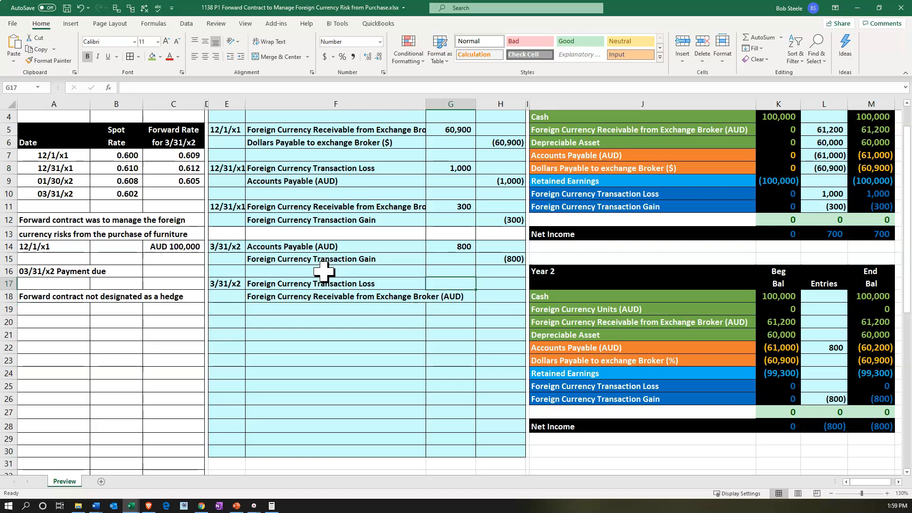
pyautogui.write('=(')
pyautogui.press('Left')
pyautogui.press('Left')
pyautogui.press('Left')
pyautogui.press('Left')
pyautogui.press('Left')
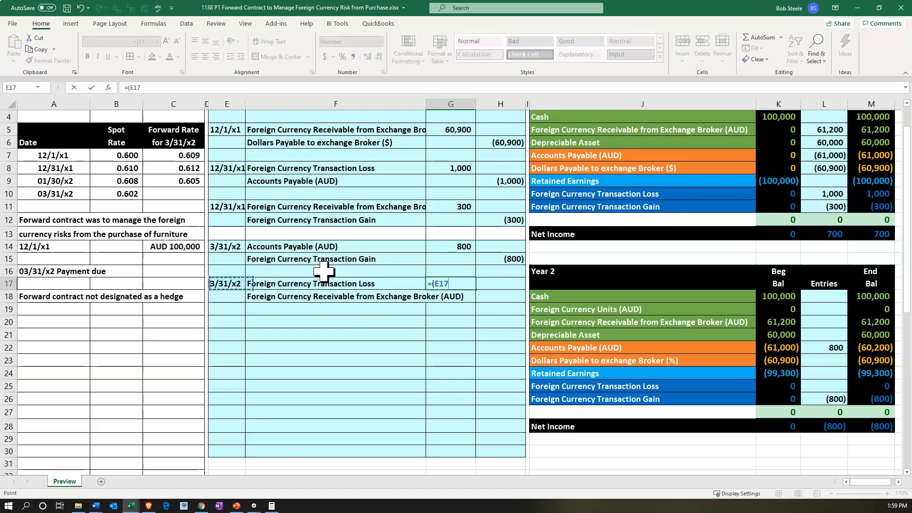
pyautogui.press('Up')
pyautogui.press('Up')
pyautogui.press('Up')
pyautogui.press('Up')
pyautogui.press('Up')
pyautogui.press('Up')
pyautogui.press('Up')
pyautogui.press('Up')
pyautogui.press('Right')
pyautogui.press('Up')
pyautogui.write('-')
pyautogui.press('Left')
pyautogui.press('Left')
pyautogui.press('Left')
pyautogui.press('Left')
pyautogui.press('Up')
pyautogui.press('Up')
pyautogui.press('Up')
pyautogui.press('Up')
pyautogui.press('Up')
pyautogui.press('Up')
pyautogui.press('Up')
pyautogui.press('Left')
pyautogui.write(')')
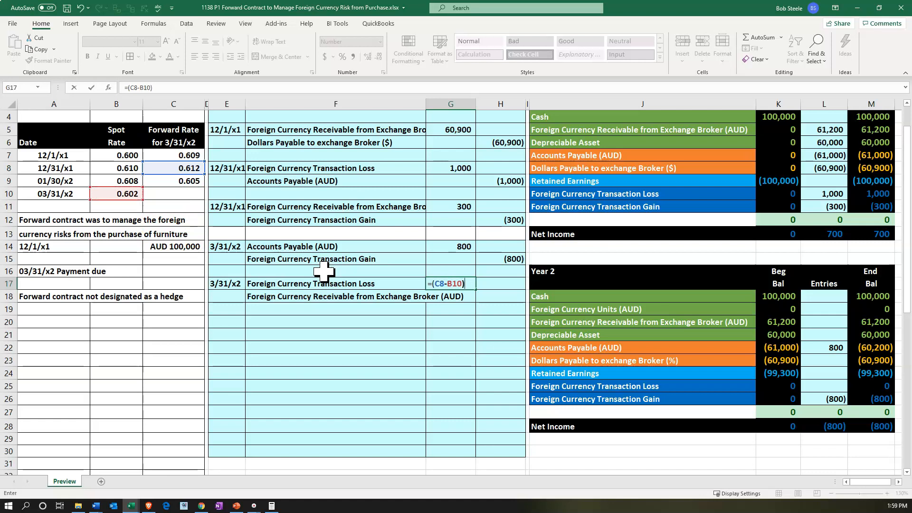
pyautogui.write('*')
pyautogui.press('Left')
pyautogui.press('Left')
pyautogui.press('Left')
pyautogui.press('Up')
pyautogui.press('Up')
pyautogui.press('Up')
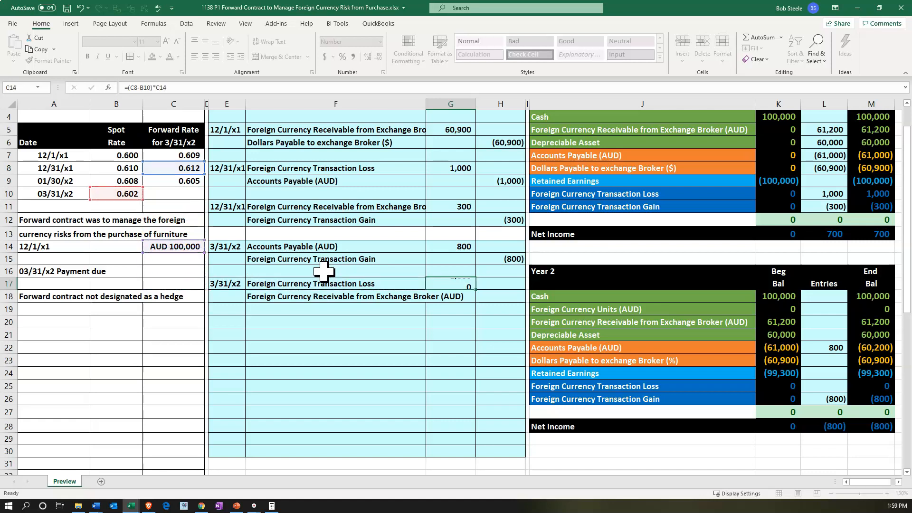
pyautogui.press('Return')
# Enter the Foreign Currency Receivable credit in H18 as the negative of the loss debit with -G17
pyautogui.press('Right')
pyautogui.write('-')
pyautogui.press('Left')
pyautogui.press('Up')
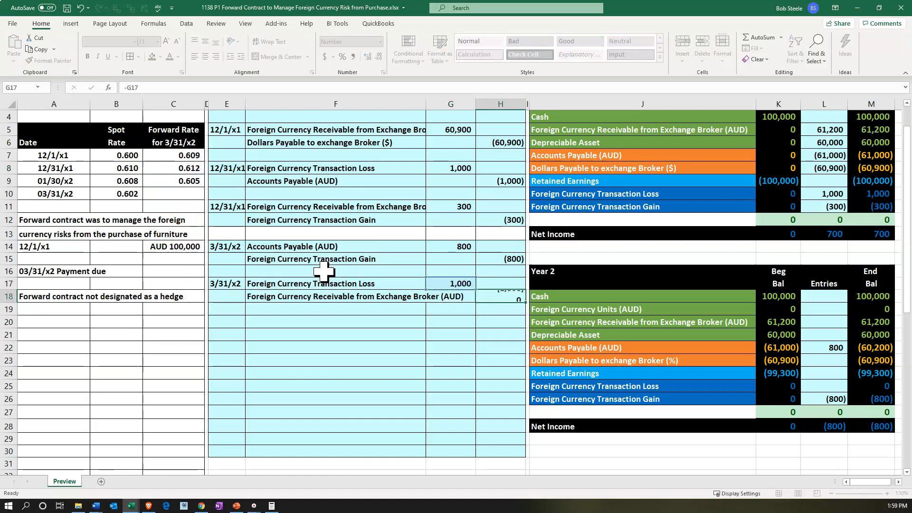
pyautogui.press('Return')
# Post the 3/31/x2 transaction loss to the Year 2 Foreign Currency Transaction Loss entry in L25 by linking it to G17
pyautogui.moveTo(366, 285); pyautogui.dragTo(438, 285)
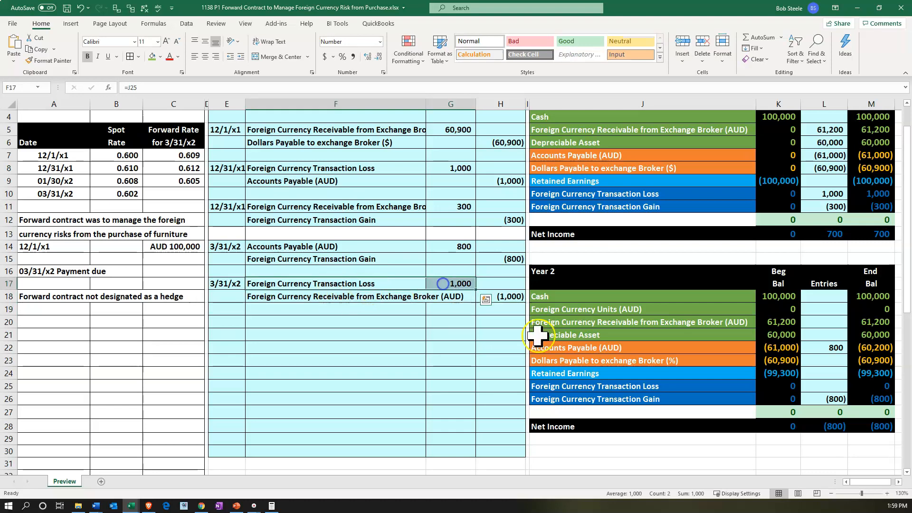
pyautogui.click(817, 387)
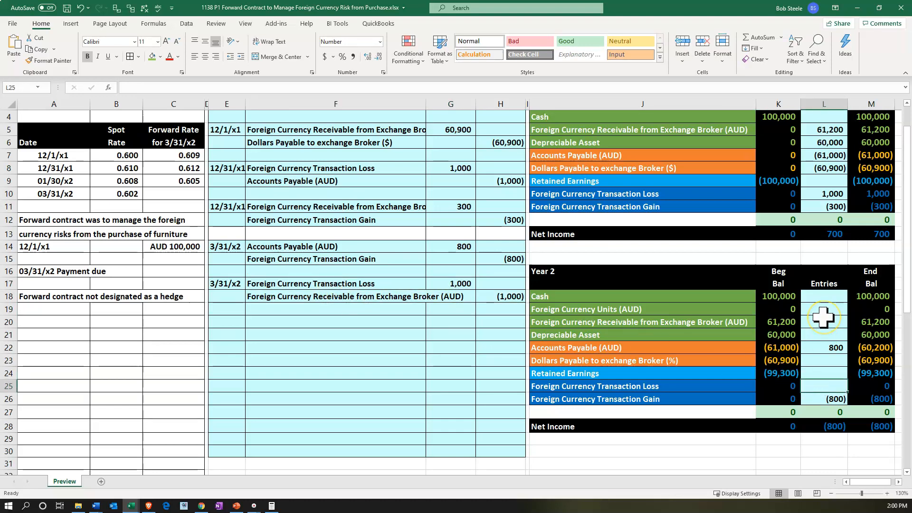
pyautogui.write('=')
pyautogui.press('Left')
pyautogui.press('Left')
pyautogui.press('Left')
pyautogui.press('Left')
pyautogui.press('Left')
pyautogui.press('Up')
pyautogui.press('Up')
pyautogui.press('Up')
pyautogui.press('Up')
pyautogui.press('Up')
pyautogui.press('Up')
pyautogui.press('Up')
pyautogui.press('Up')
pyautogui.press('Return')
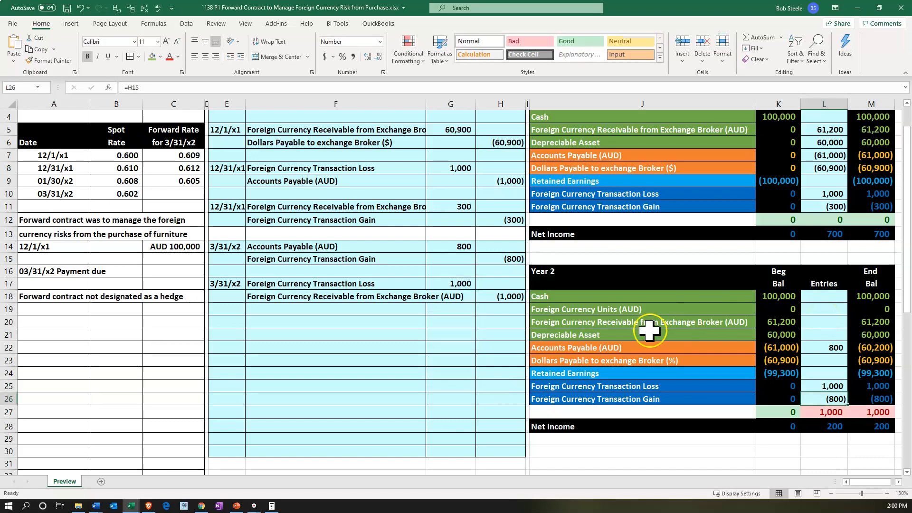
# Post the receivable credit to the Year 2 Foreign Currency Receivable from Exchange Broker (AUD) entry in L20 with =H18
pyautogui.moveTo(410, 296); pyautogui.dragTo(513, 296)
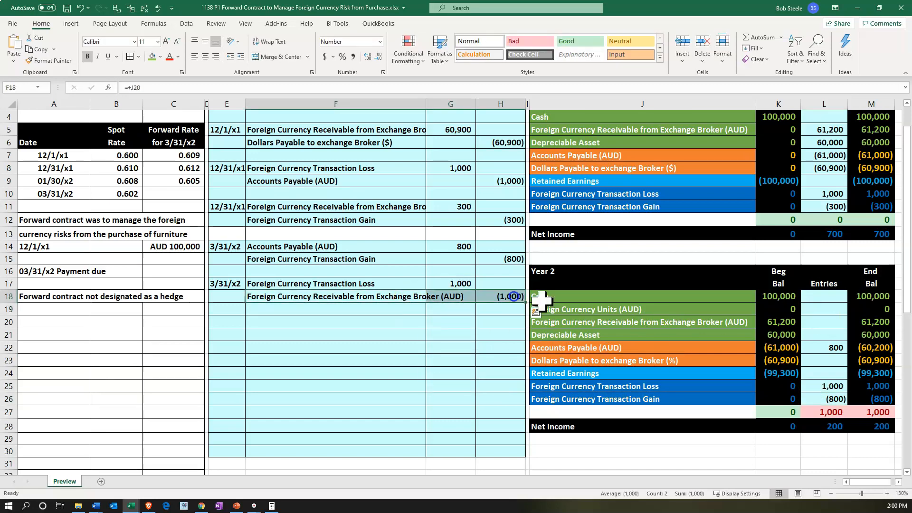
pyautogui.doubleClick(814, 322)
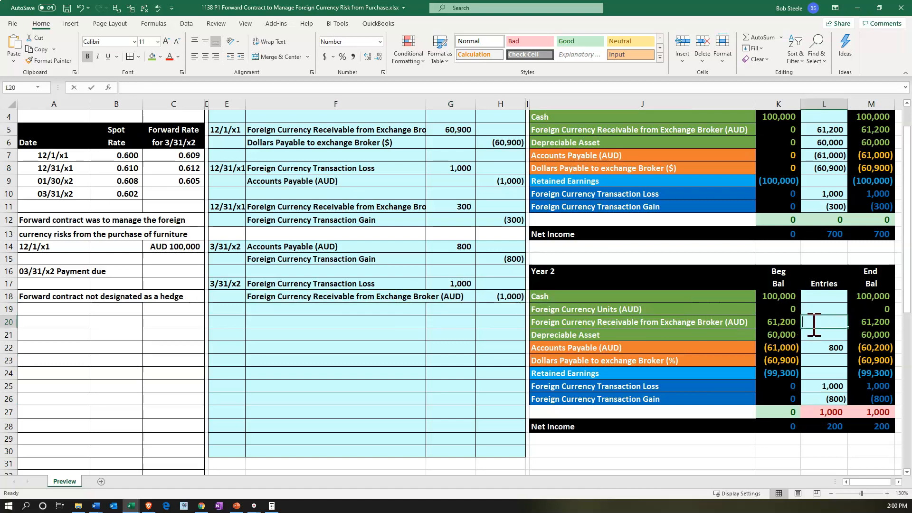
pyautogui.write('=')
pyautogui.press('Left')
pyautogui.press('Left')
pyautogui.press('Left')
pyautogui.press('Left')
pyautogui.press('Up')
pyautogui.press('Up')
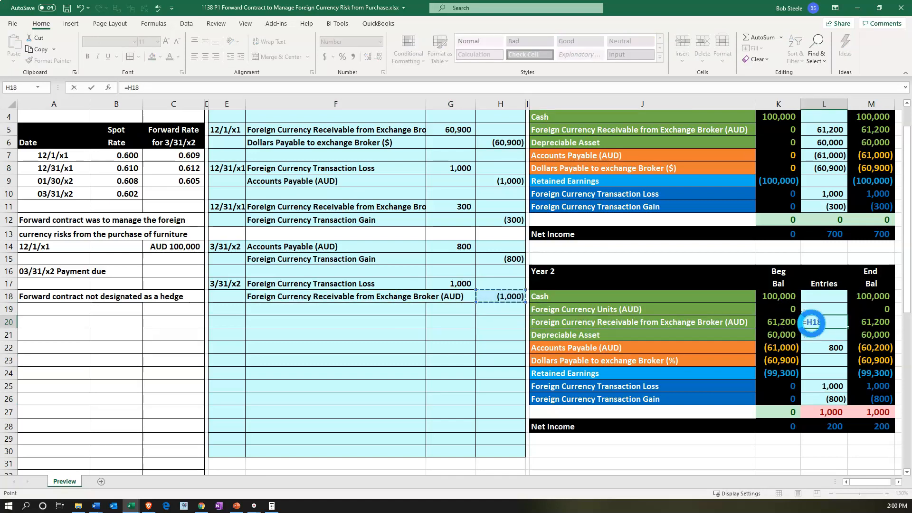
pyautogui.press('Return')
pyautogui.click(858, 323)
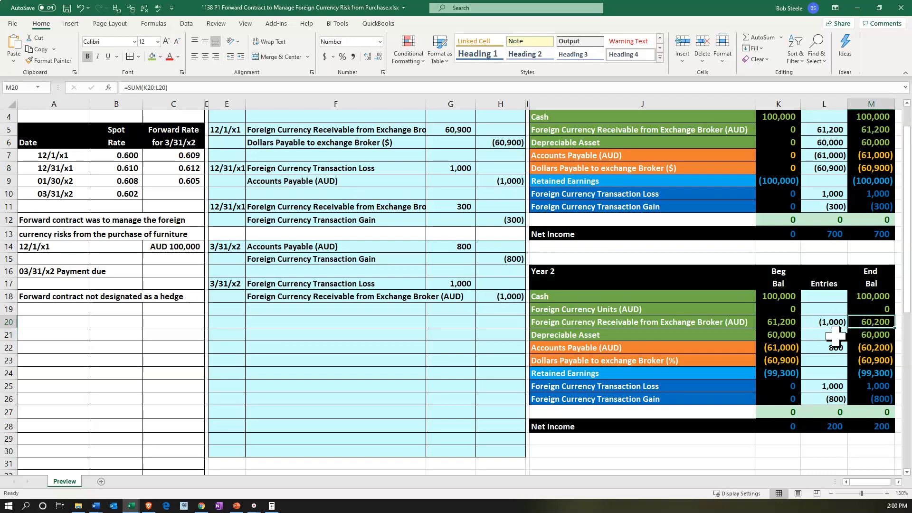
# Correct the Year 2 account name in J23 to read Dollars Payable to exchange Broker ($)
pyautogui.hotkey('alt', 'pageup')
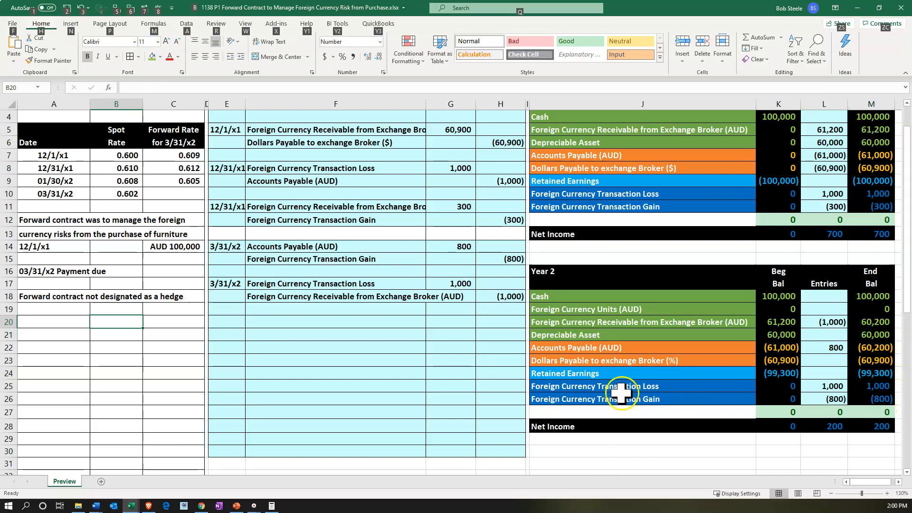
pyautogui.click(625, 375)
pyautogui.click(862, 363)
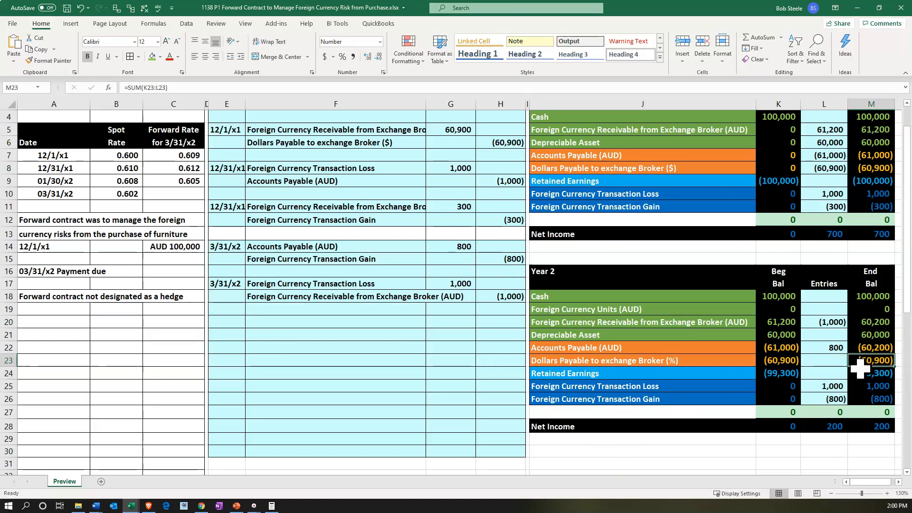
pyautogui.doubleClick(672, 361)
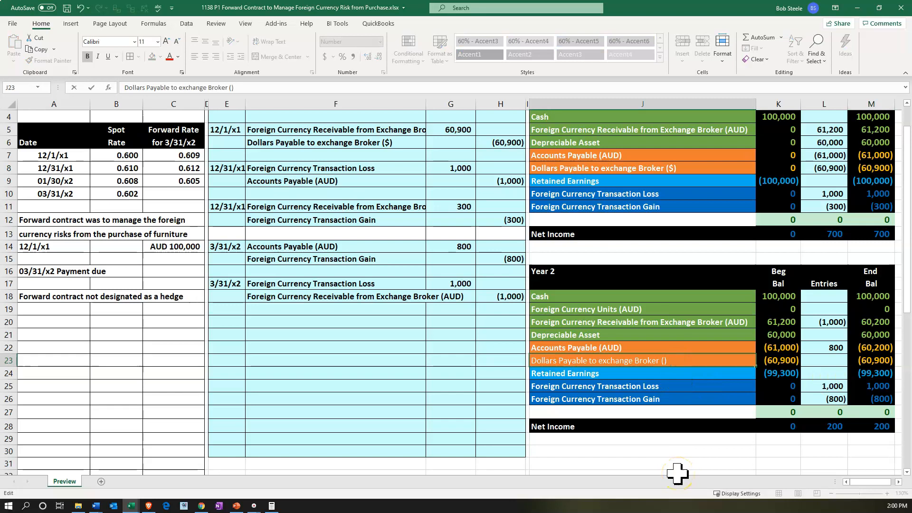
pyautogui.press('Return')
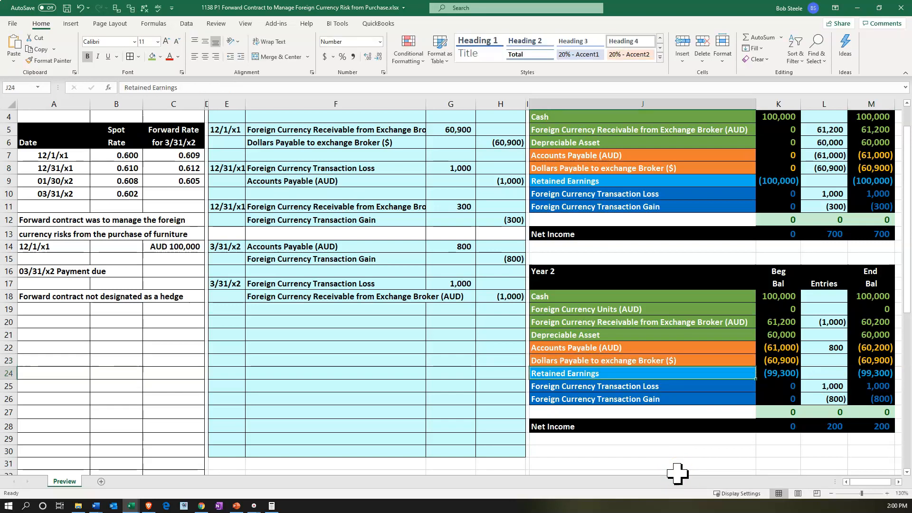
# Date the next journal entry in E20 by linking it to the 3/31/x2 date in E17
pyautogui.press('Left')
pyautogui.press('Left')
pyautogui.press('Left')
pyautogui.press('Left')
pyautogui.press('Left')
pyautogui.press('Up')
pyautogui.press('Up')
pyautogui.press('Up')
pyautogui.press('Up')
pyautogui.write('+')
pyautogui.press('Up')
pyautogui.press('Up')
pyautogui.press('Up')
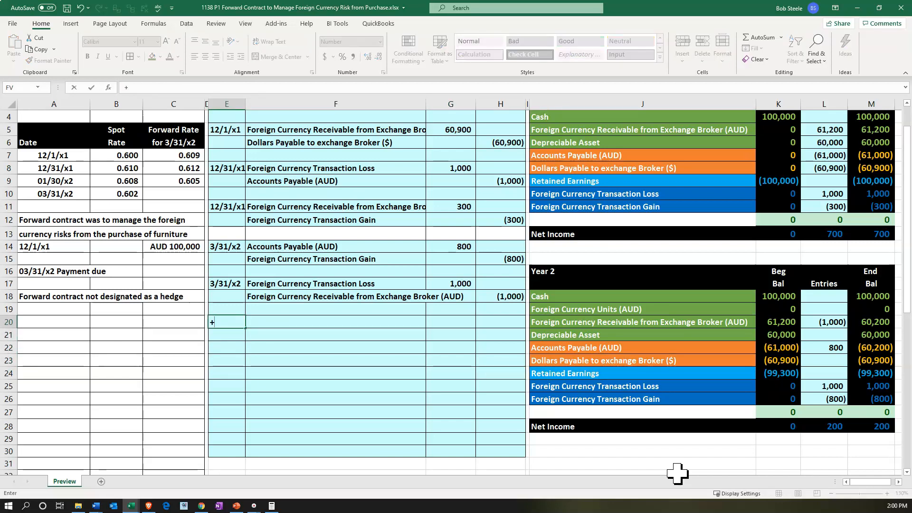
pyautogui.press('Tab')
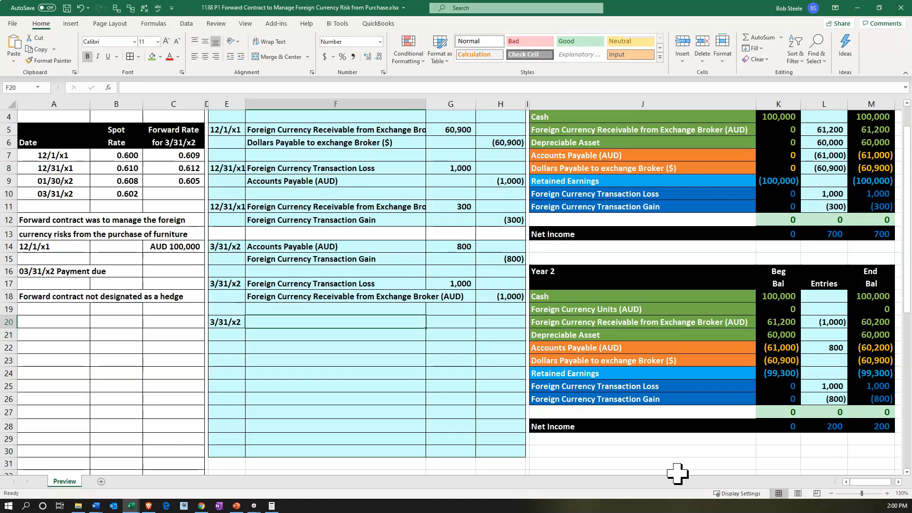
# Enter Dollars Payable to exchange Broker ($) as the debit account in F20 by linking it to J23
pyautogui.write('+')
pyautogui.press('Right')
pyautogui.press('Right')
pyautogui.press('Right')
pyautogui.press('Right')
pyautogui.press('Down')
pyautogui.press('Down')
pyautogui.press('Down')
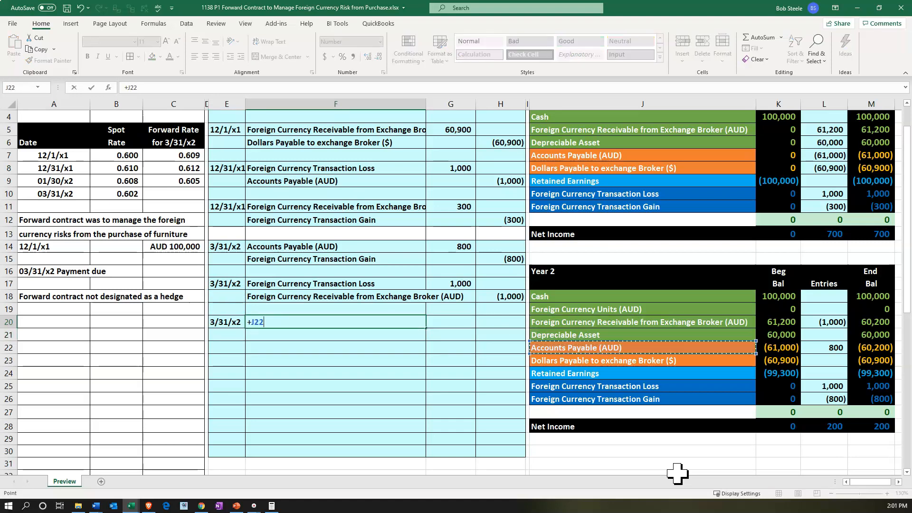
pyautogui.press('Return')
# Enter Cash as the credit account in F21 by linking it to the Year 2 account name in J18
pyautogui.press('Right')
pyautogui.write('+')
pyautogui.press('Right')
pyautogui.press('Right')
pyautogui.press('Right')
pyautogui.press('Up')
pyautogui.press('Up')
# Enter the 60,900 debit in G20 as the negative of the Year 2 Dollars Payable to exchange Broker ($) balance in row 23
pyautogui.press('Up')
pyautogui.press('Right')
pyautogui.press('Return')
pyautogui.press('Right')
pyautogui.press('Up')
pyautogui.press('Up')
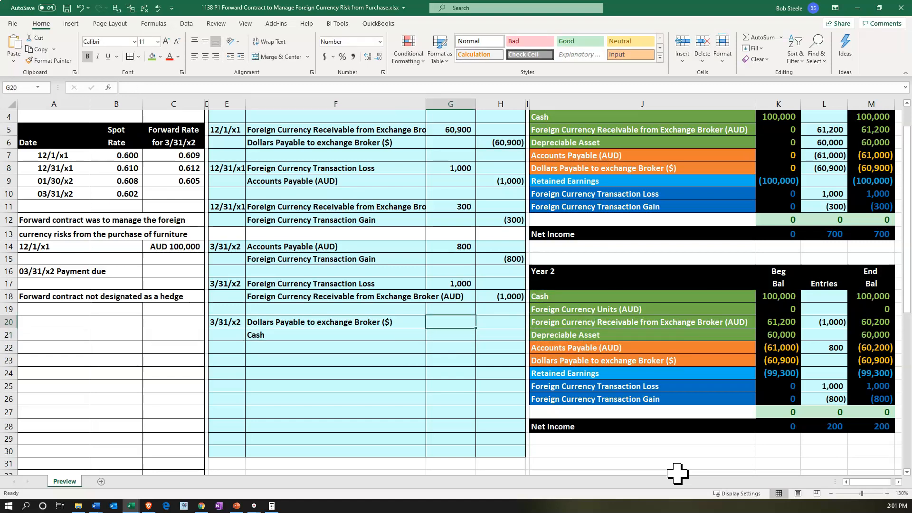
pyautogui.write('-')
pyautogui.press('Right')
pyautogui.press('Right')
pyautogui.press('Right')
pyautogui.press('Right')
pyautogui.press('Down')
pyautogui.press('Down')
pyautogui.press('Down')
pyautogui.press('Return')
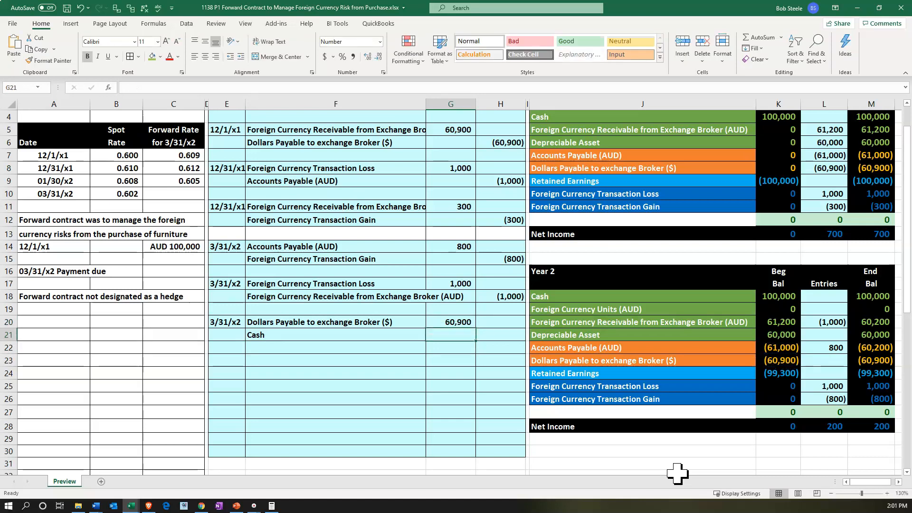
# Trace the precedents of the Year 1 Dollars Payable to exchange Broker ($) entry in L8
pyautogui.scroll(1, 804, 339)
pyautogui.click(821, 205)
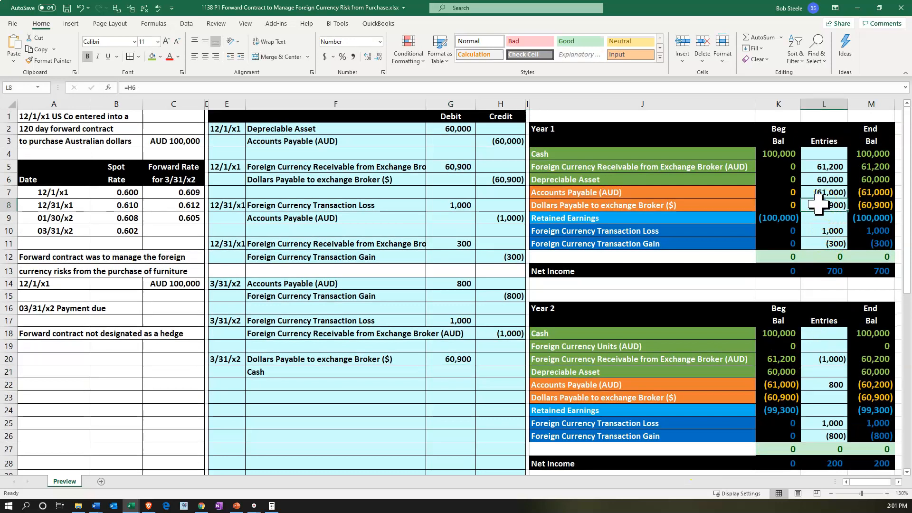
pyautogui.click(116, 8)
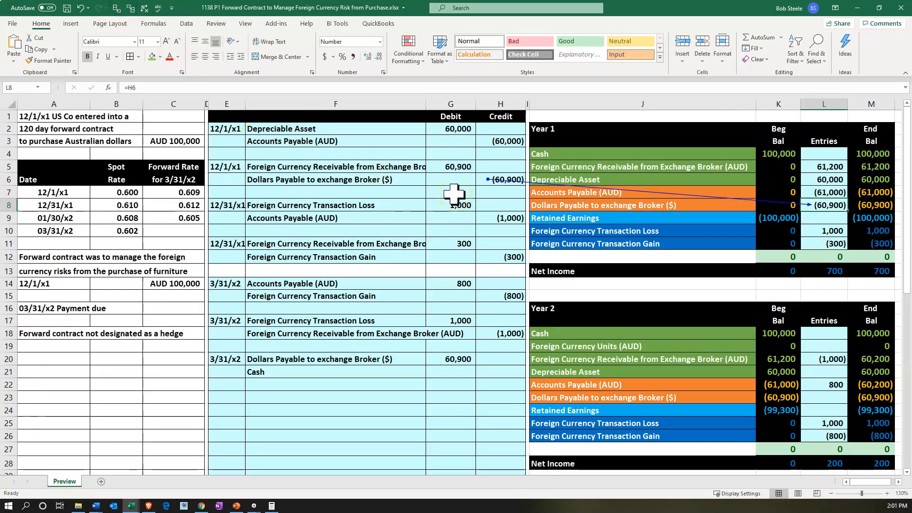
# Enter the Cash credit in H21 as the negative of the payable debit with -G20
pyautogui.scroll(-1, 454, 193)
pyautogui.click(497, 335)
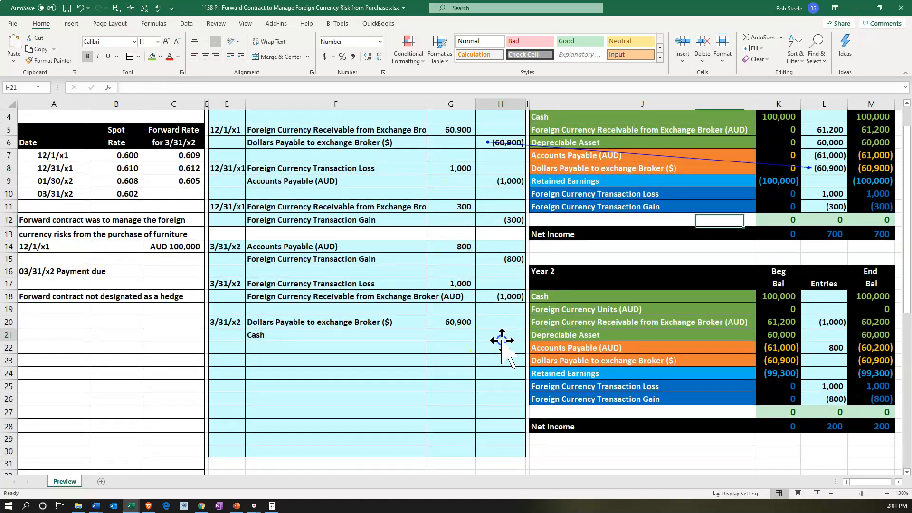
pyautogui.write('=-g20')
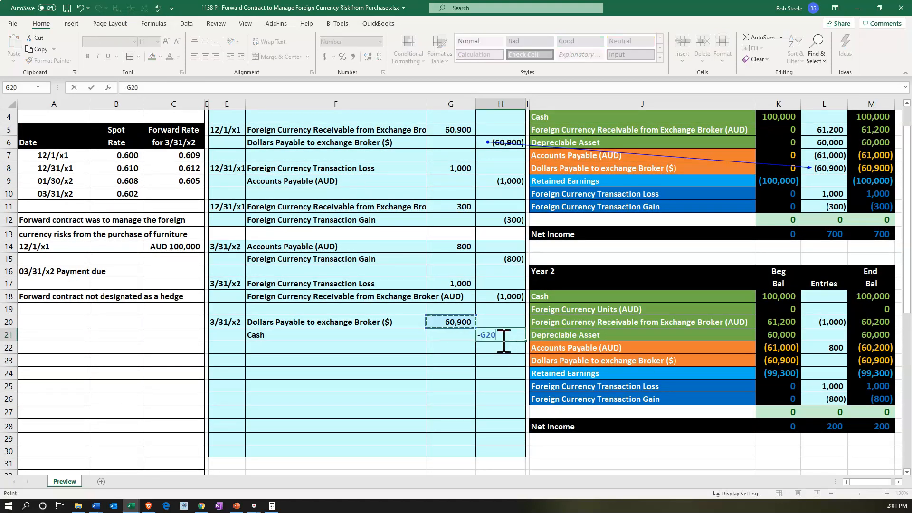
pyautogui.press('Return')
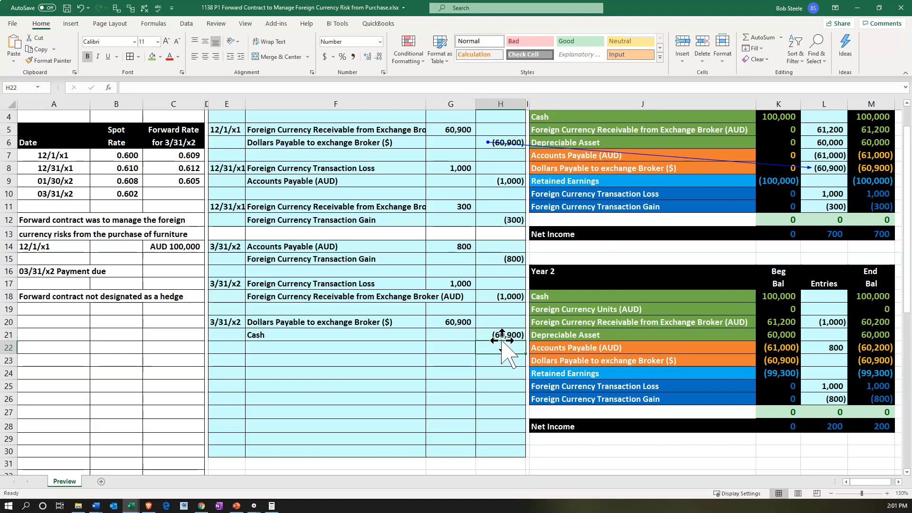
# Post the payable debit to the Year 2 Dollars Payable to exchange Broker ($) entry in L23 by linking it to G20
pyautogui.press('Down')
pyautogui.press('Right')
pyautogui.press('Right')
pyautogui.press('Right')
pyautogui.press('Right')
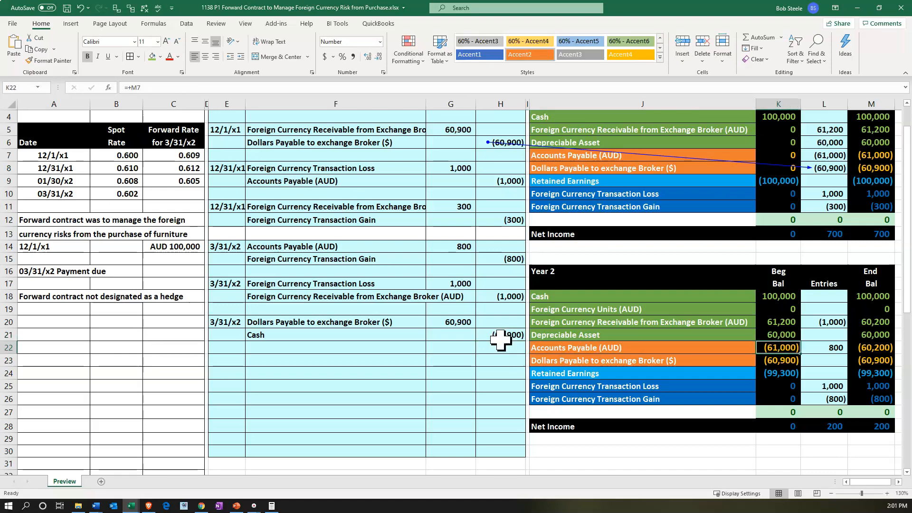
pyautogui.write('=')
pyautogui.press('Left')
pyautogui.press('Left')
pyautogui.press('Left')
pyautogui.press('Left')
pyautogui.press('Left')
pyautogui.press('Up')
pyautogui.press('Up')
pyautogui.press('Up')
pyautogui.press('Return')
# Post the cash payment to the Year 2 Cash entry in L18 by linking it to H21
pyautogui.press('Up')
pyautogui.press('Up')
pyautogui.press('Up')
pyautogui.press('Up')
pyautogui.press('Up')
pyautogui.press('Up')
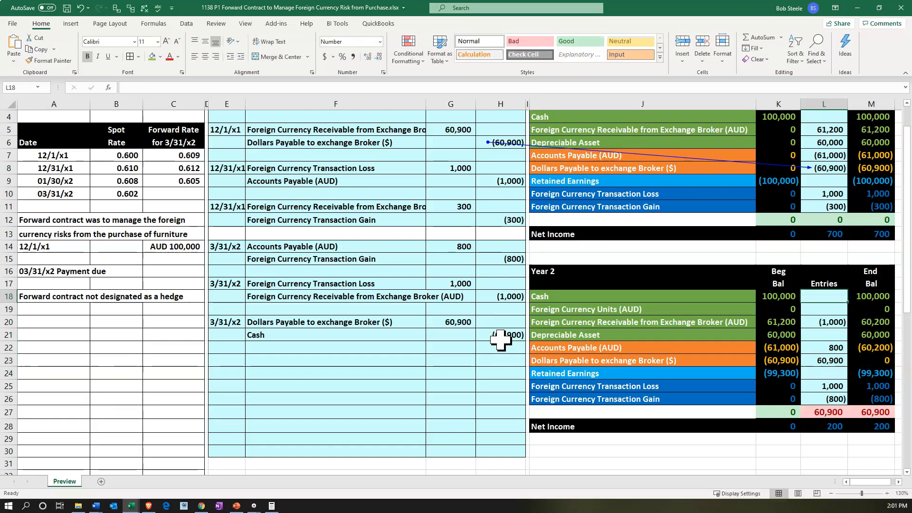
pyautogui.write('=')
pyautogui.press('Left')
pyautogui.press('Left')
pyautogui.press('Left')
pyautogui.press('Left')
pyautogui.press('Down')
pyautogui.press('Down')
pyautogui.press('Down')
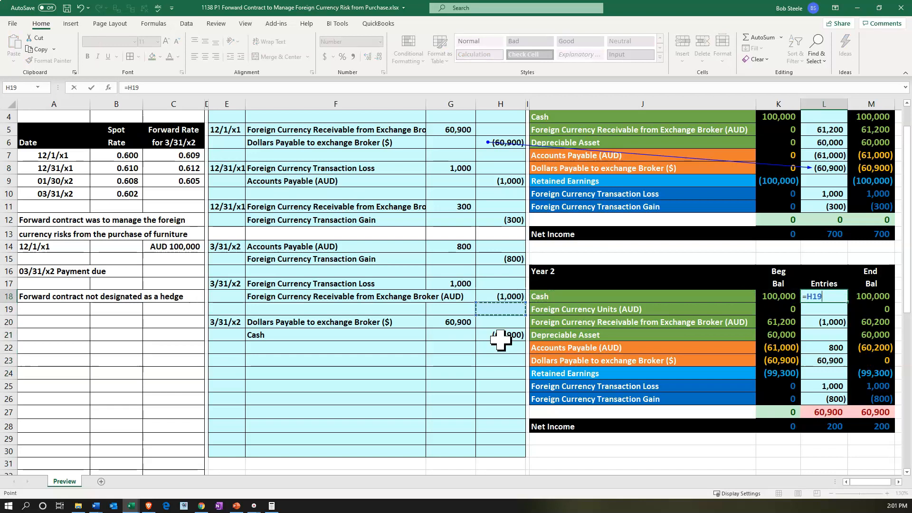
pyautogui.press('Return')
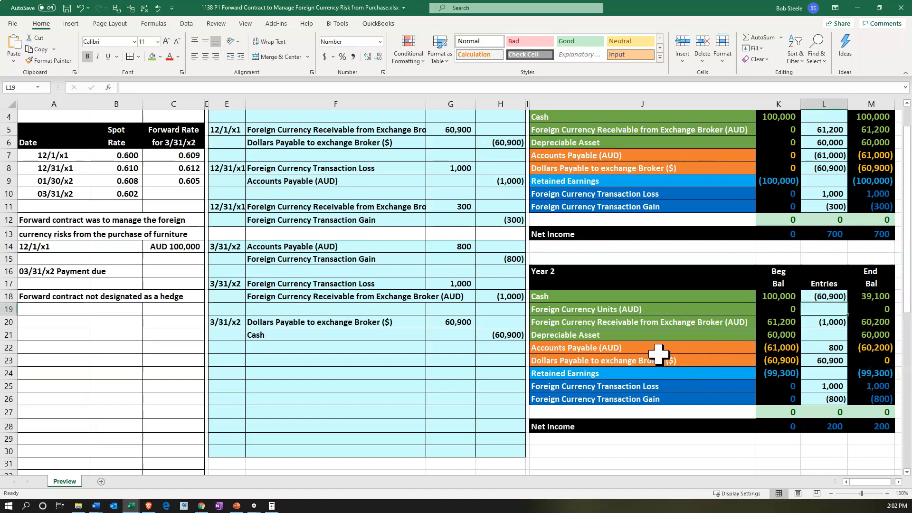
# Date the next journal entry in E23 by linking it to the 3/31/x2 date in E20
pyautogui.click(859, 326)
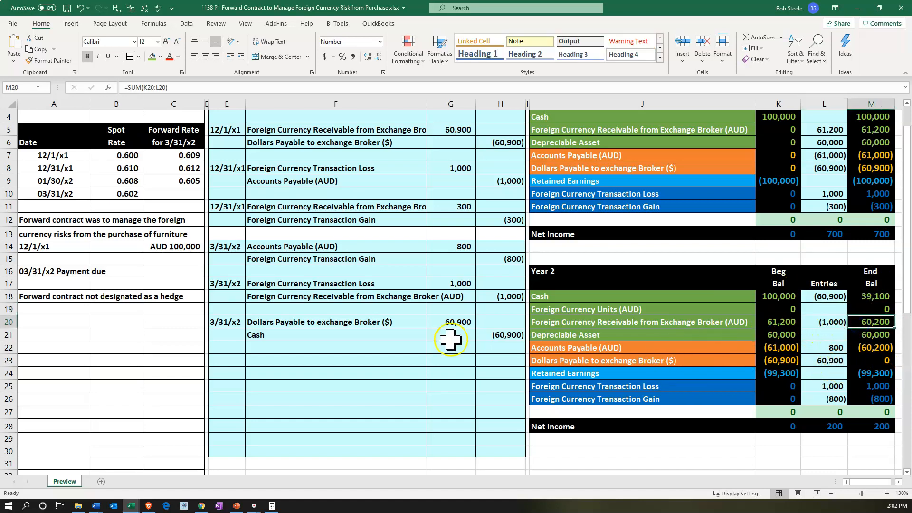
pyautogui.click(241, 364)
pyautogui.write('3/31/x2')
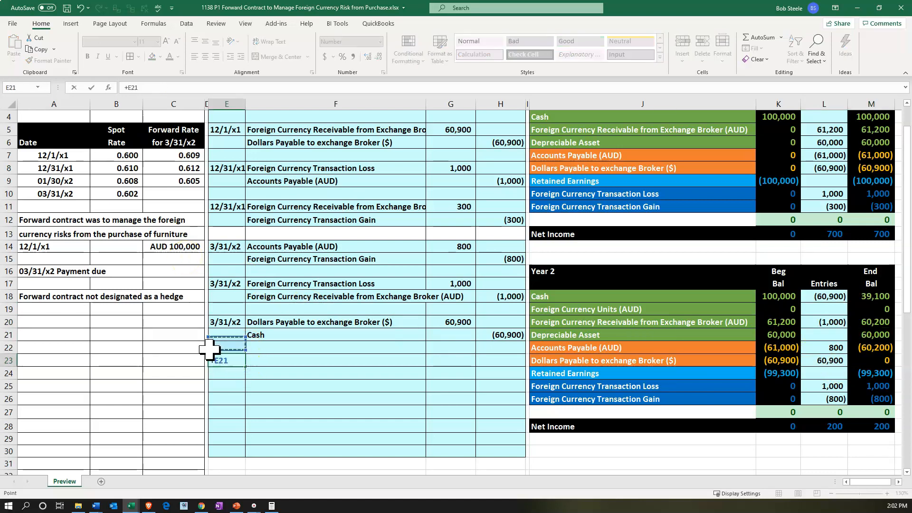
pyautogui.press('Return')
# Enter the debit account in F23 by linking it to the Year 2 Foreign Currency Units (AUD) account in J19
pyautogui.press('Right')
pyautogui.press('Up')
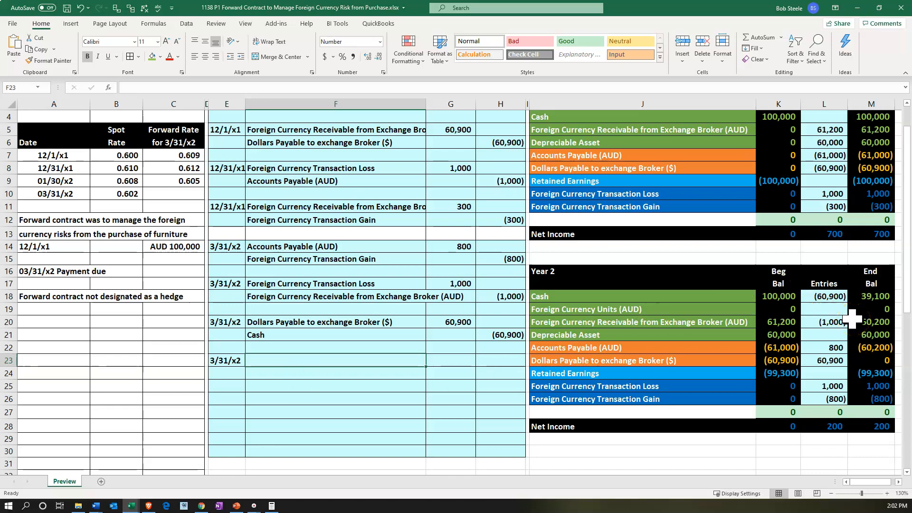
pyautogui.write('+')
pyautogui.press('Right')
pyautogui.press('Right')
pyautogui.press('Right')
pyautogui.press('Right')
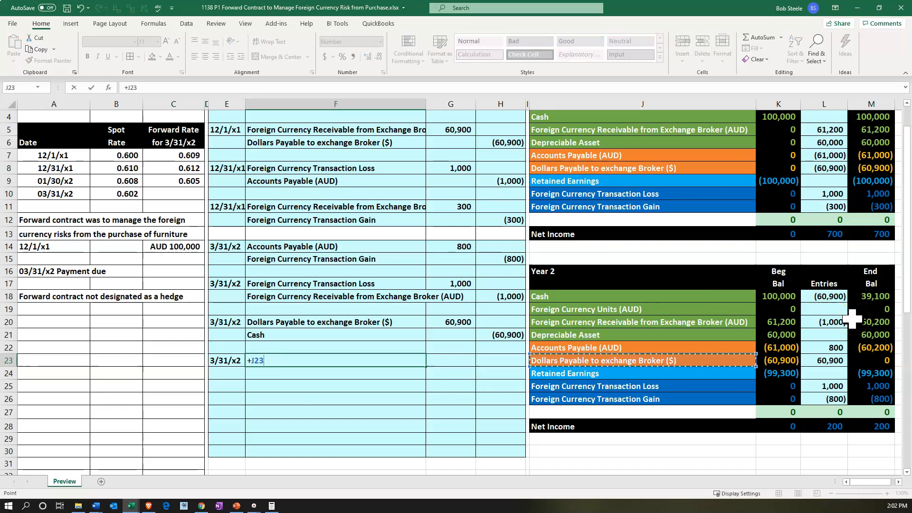
pyautogui.press('Up')
pyautogui.press('Up')
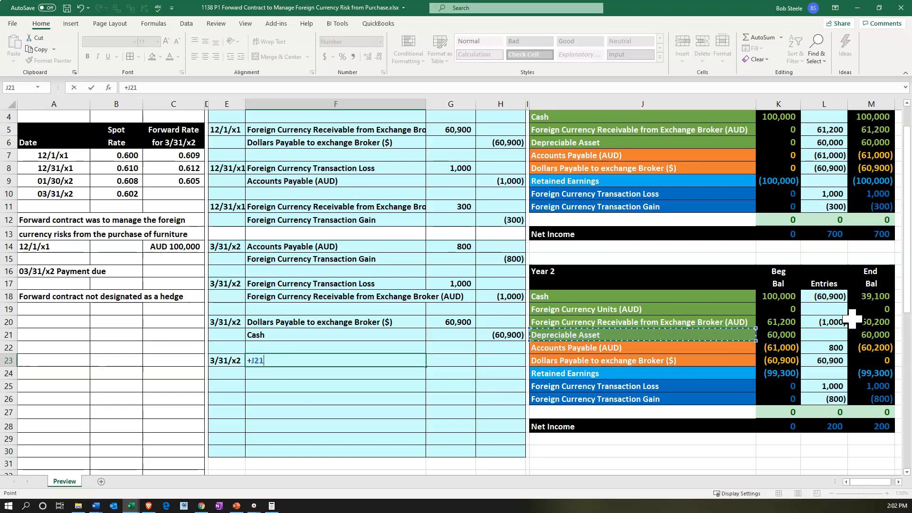
pyautogui.press('Up')
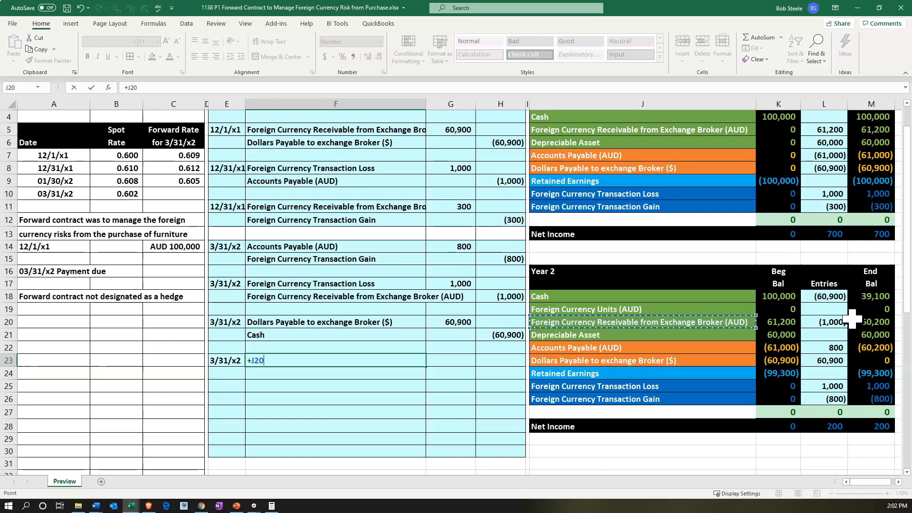
pyautogui.press('Up')
pyautogui.press('Return')
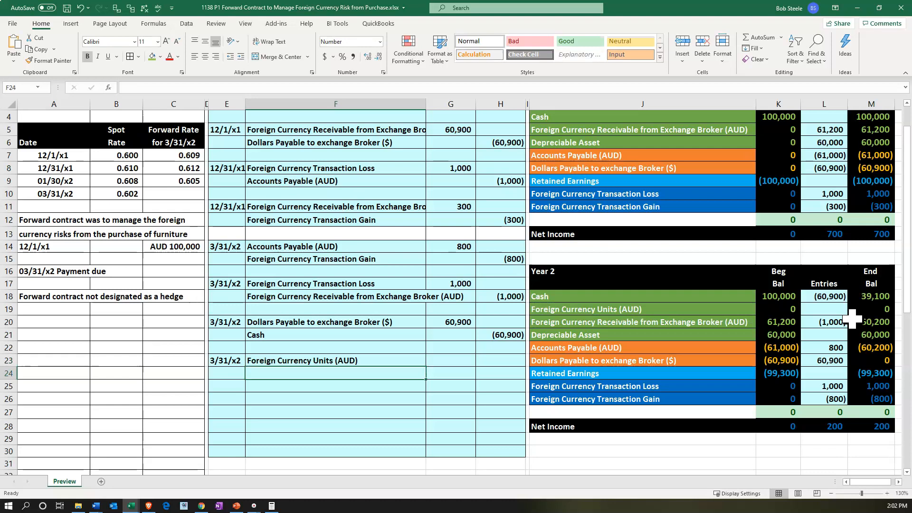
# Enter the credit account in F24 by linking it to the Year 2 Foreign Currency Receivable from Exchange Broker (AUD) account in J20
pyautogui.write('+')
pyautogui.press('Right')
pyautogui.press('Right')
pyautogui.press('Right')
pyautogui.press('Right')
pyautogui.press('Up')
pyautogui.press('Up')
pyautogui.press('Up')
# Calculate the Foreign Currency Units debit in G23 as the AUD 100,000 multiplied by the 03/31/x2 spot rate of 0.602
pyautogui.press('Up')
pyautogui.press('Return')
pyautogui.press('Right')
pyautogui.press('Up')
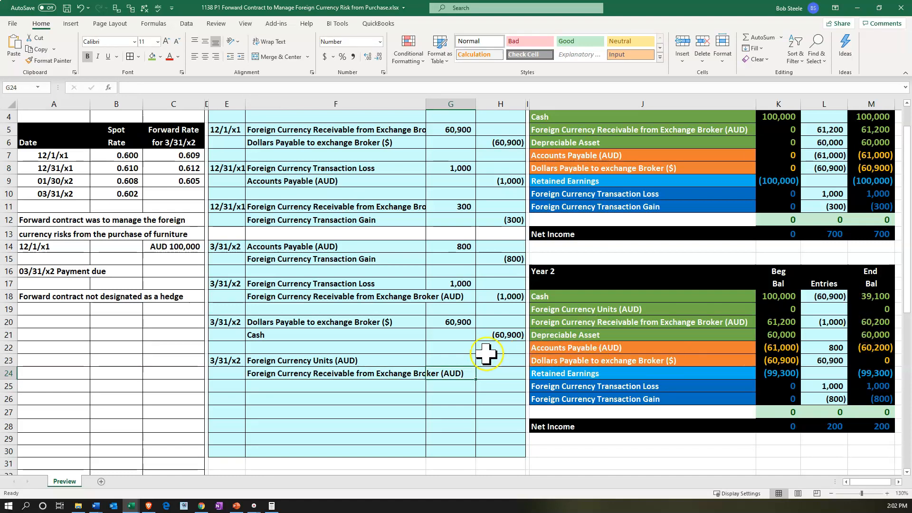
pyautogui.click(464, 359)
pyautogui.write('=')
pyautogui.press('Left')
pyautogui.press('Left')
pyautogui.press('Left')
pyautogui.press('Up')
pyautogui.press('Up')
pyautogui.press('Up')
pyautogui.press('Up')
pyautogui.press('Up')
pyautogui.press('Up')
pyautogui.press('Up')
pyautogui.press('Up')
pyautogui.press('Up')
pyautogui.press('Left')
pyautogui.press('Left')
pyautogui.press('Left')
pyautogui.press('Left')
pyautogui.press('Up')
pyautogui.press('Up')
pyautogui.press('Up')
pyautogui.press('Up')
pyautogui.press('Up')
pyautogui.press('Up')
pyautogui.press('Up')
pyautogui.press('Up')
pyautogui.press('Up')
pyautogui.press('Up')
pyautogui.press('Up')
pyautogui.press('Up')
pyautogui.press('Up')
pyautogui.press('Left')
pyautogui.press('Return')
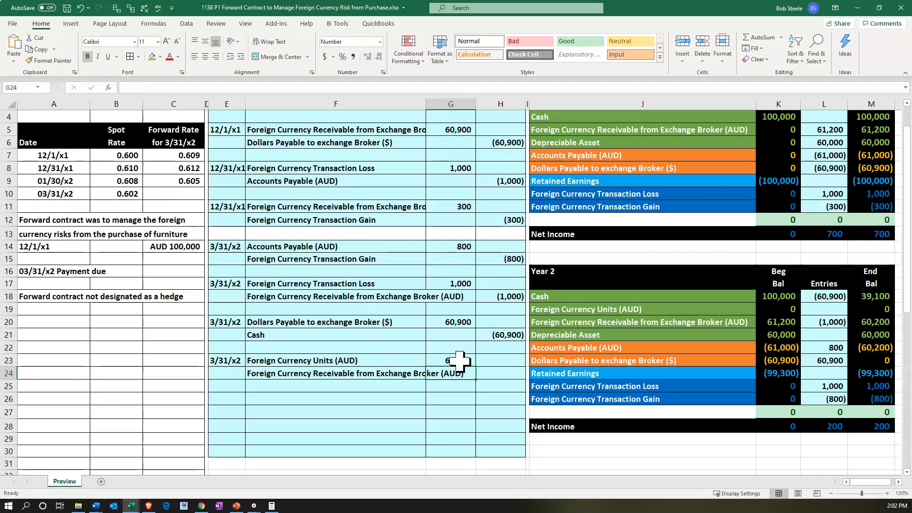
# Enter the Foreign Currency Receivable credit in H24 as the negative of the debit with -G23
pyautogui.press('Right')
pyautogui.write('-')
pyautogui.press('Left')
pyautogui.press('Up')
pyautogui.press('Return')
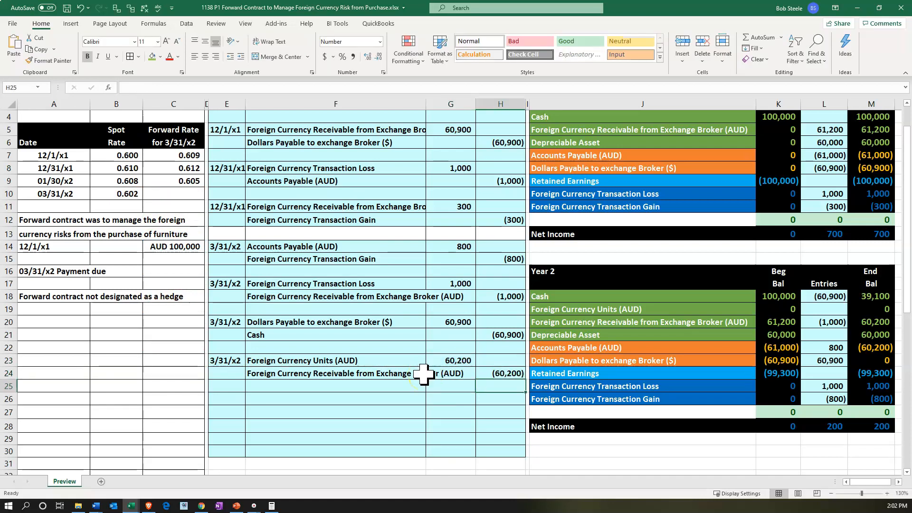
# Post the foreign currency debit to the Year 2 Foreign Currency Units (AUD) entry in L19 by linking it to G23
pyautogui.click(665, 310)
pyautogui.press('Right')
pyautogui.press('Right')
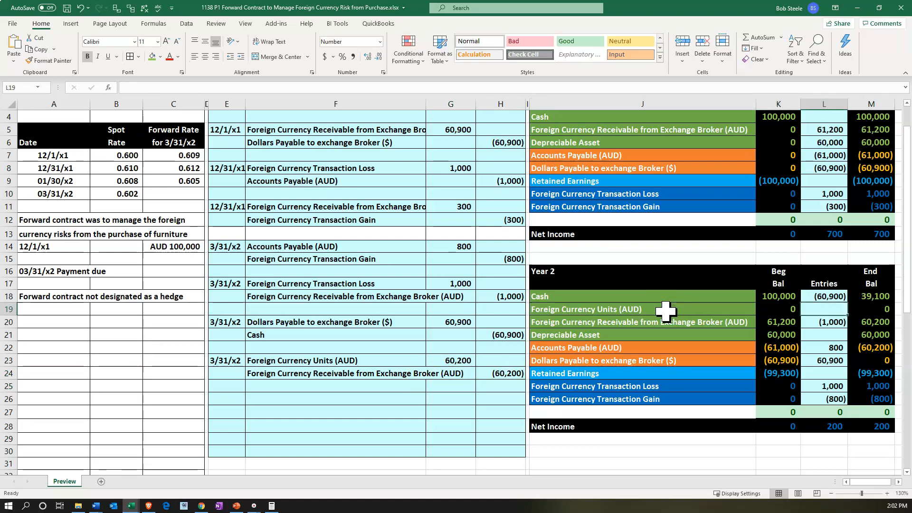
pyautogui.write('=')
pyautogui.press('Left')
pyautogui.press('Left')
pyautogui.press('Left')
pyautogui.press('Left')
pyautogui.press('Left')
pyautogui.press('Down')
pyautogui.press('Down')
pyautogui.press('Down')
pyautogui.press('Down')
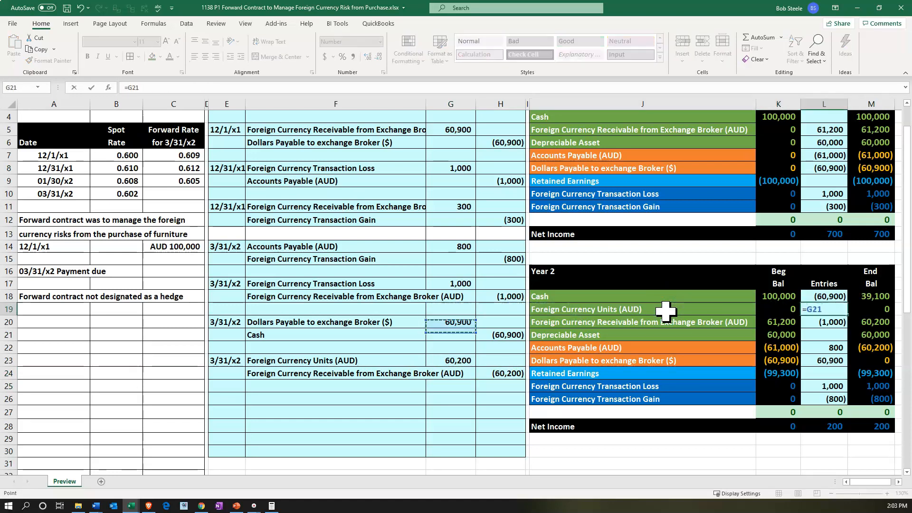
pyautogui.press('Return')
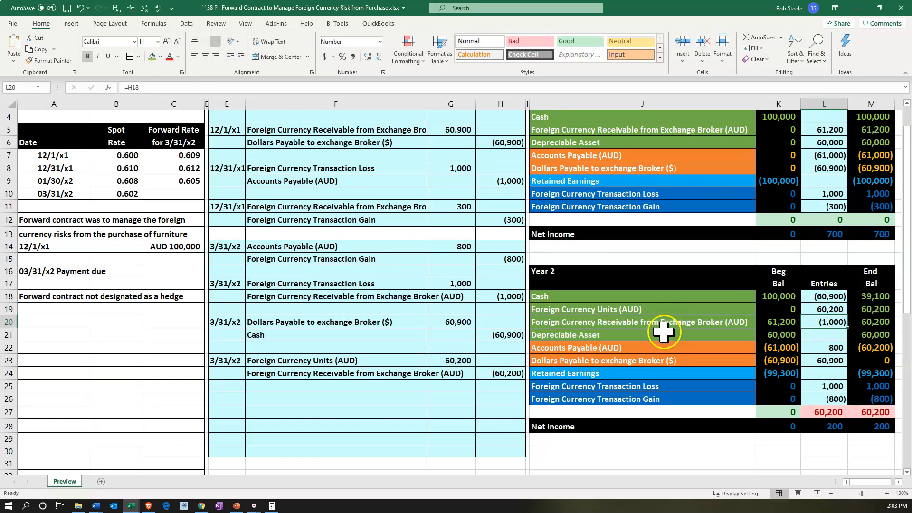
# Add the H24 credit to the Year 2 Foreign Currency Receivable entry in L20, making the formula =H18+H24
pyautogui.click(824, 323)
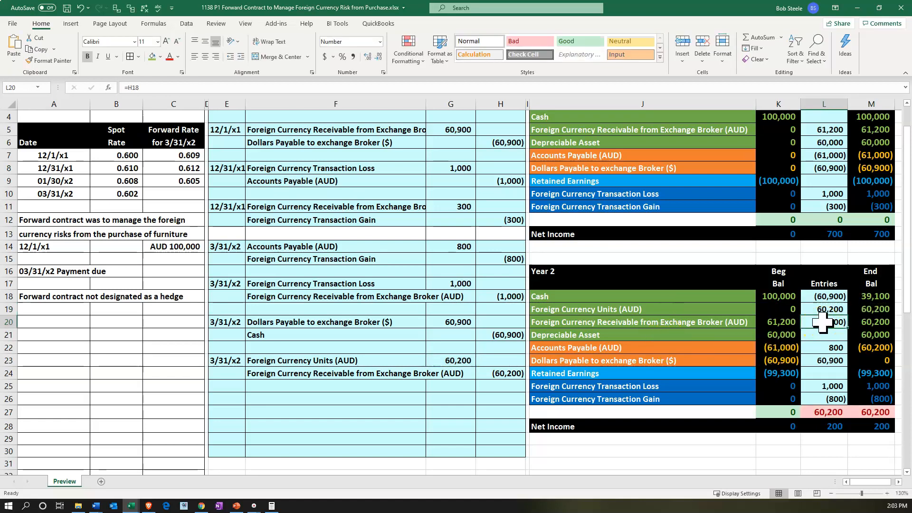
pyautogui.doubleClick(823, 322)
pyautogui.write('+')
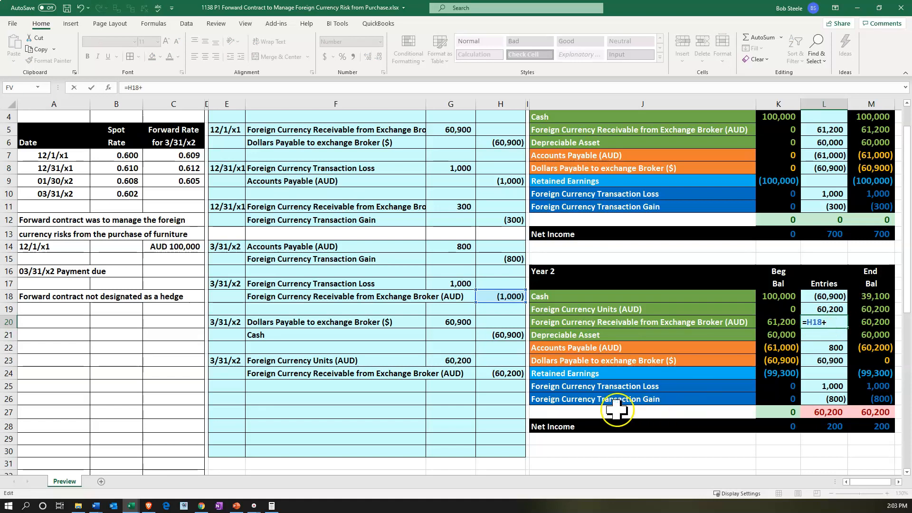
pyautogui.click(503, 374)
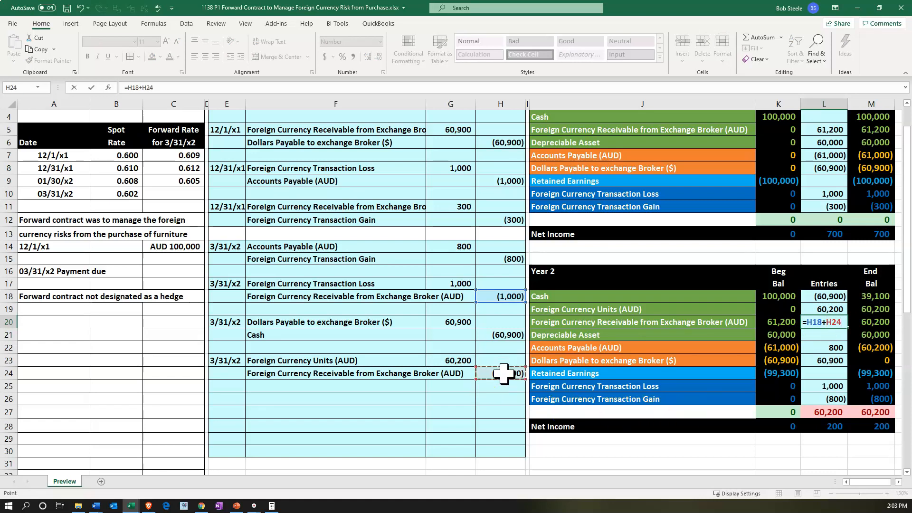
pyautogui.press('Return')
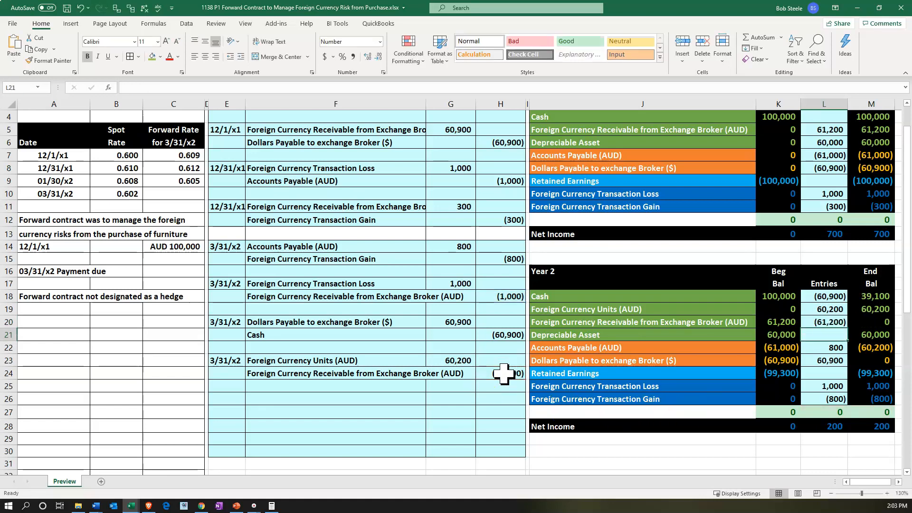
# Date the next journal entry in E26 by linking it to the 3/31/x2 date in E23
pyautogui.click(575, 350)
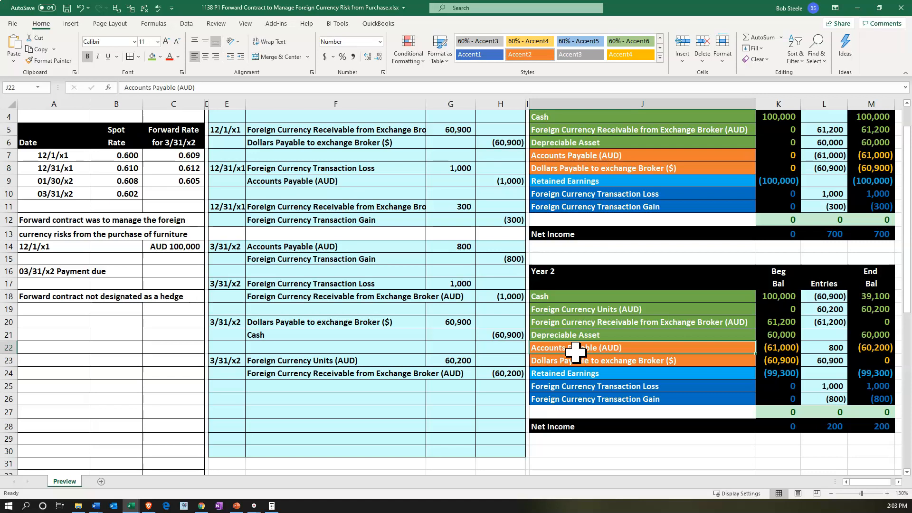
pyautogui.click(227, 398)
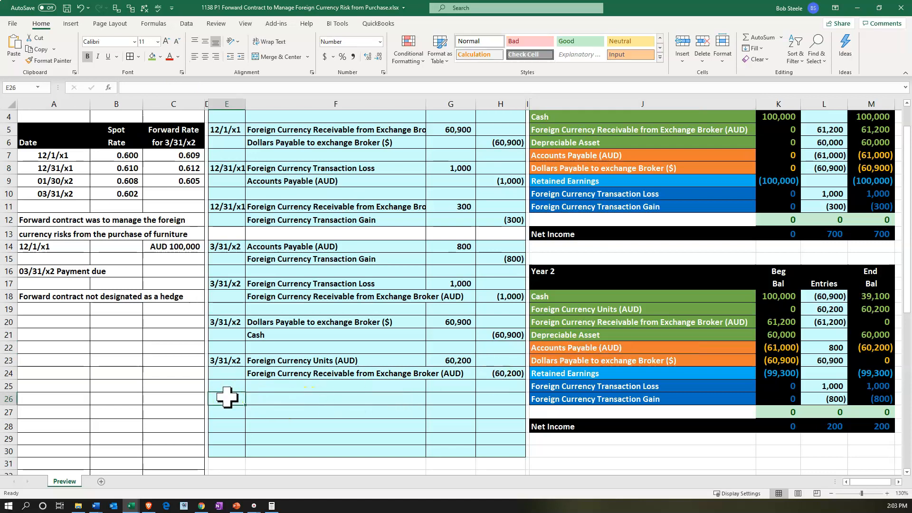
pyautogui.write('3/31/x2')
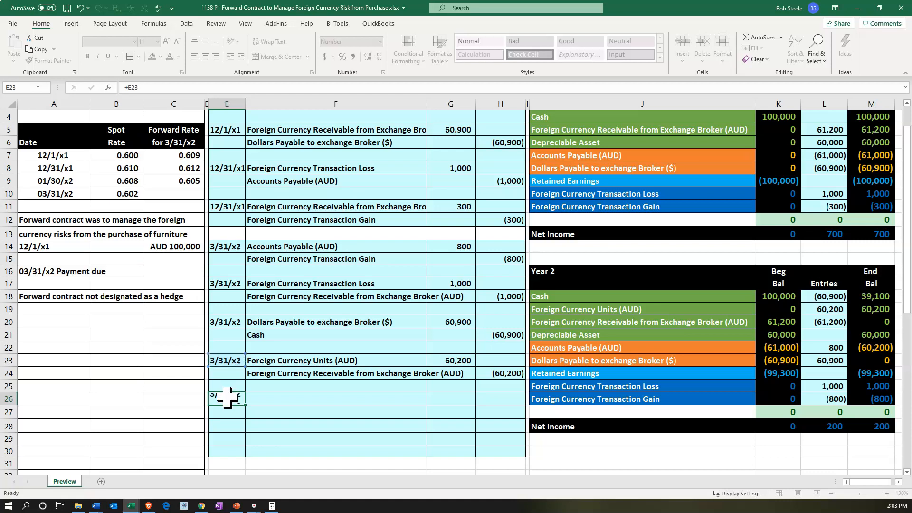
pyautogui.press('Return')
# Enter the debit account in F26 by linking it to the Year 2 Accounts Payable (AUD) account in J22
pyautogui.press('Right')
pyautogui.press('Up')
pyautogui.write('=')
pyautogui.press('Right')
pyautogui.press('Right')
pyautogui.press('Right')
pyautogui.press('Right')
pyautogui.press('Up')
pyautogui.press('Up')
pyautogui.press('Up')
pyautogui.press('Up')
pyautogui.press('Return')
# Enter the credit account in F27 by linking it to the Year 2 Foreign Currency Units (AUD) account in J19
pyautogui.write('=')
pyautogui.press('Right')
pyautogui.press('Right')
pyautogui.press('Right')
pyautogui.press('Right')
pyautogui.press('Up')
pyautogui.press('Up')
pyautogui.press('Up')
pyautogui.press('Up')
pyautogui.press('Up')
pyautogui.press('Up')
pyautogui.press('Up')
pyautogui.press('Up')
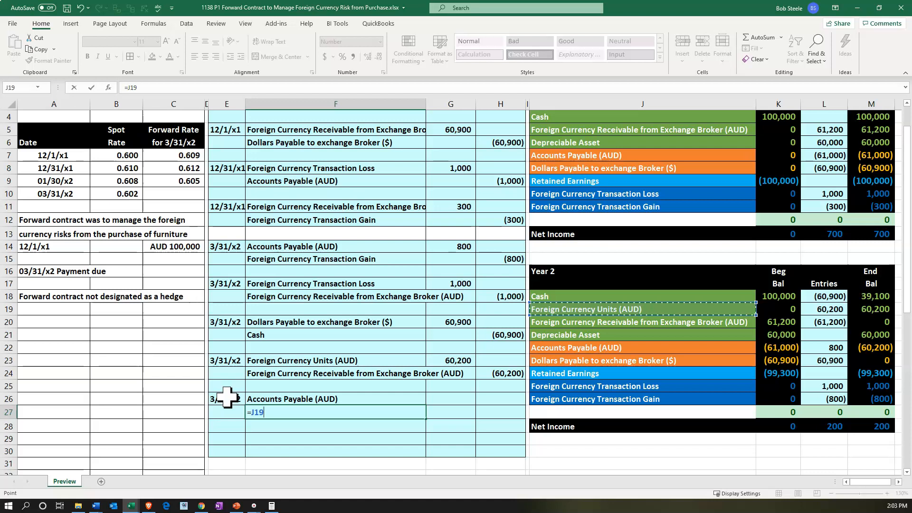
pyautogui.press('Return')
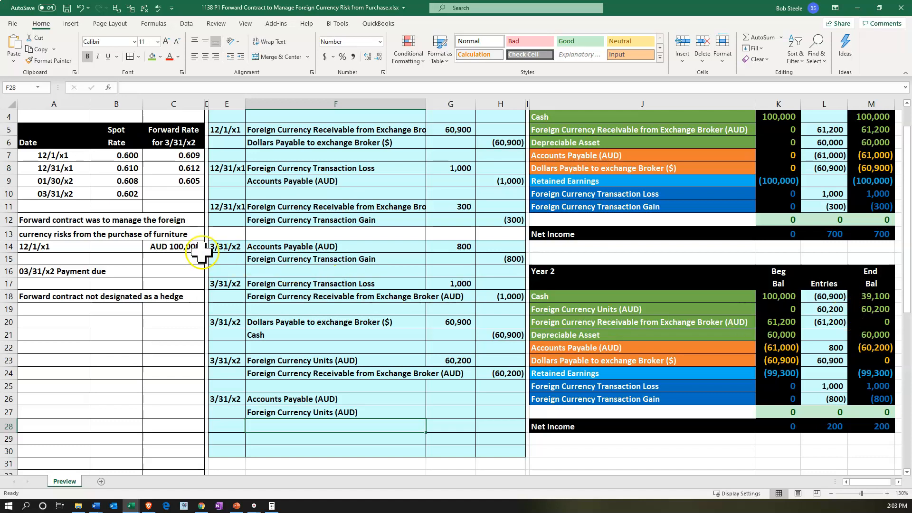
# Calculate the Accounts Payable debit in G26 as the AUD 100,000 in C14 multiplied by the 03/31/x2 spot rate in B10
pyautogui.click(179, 251)
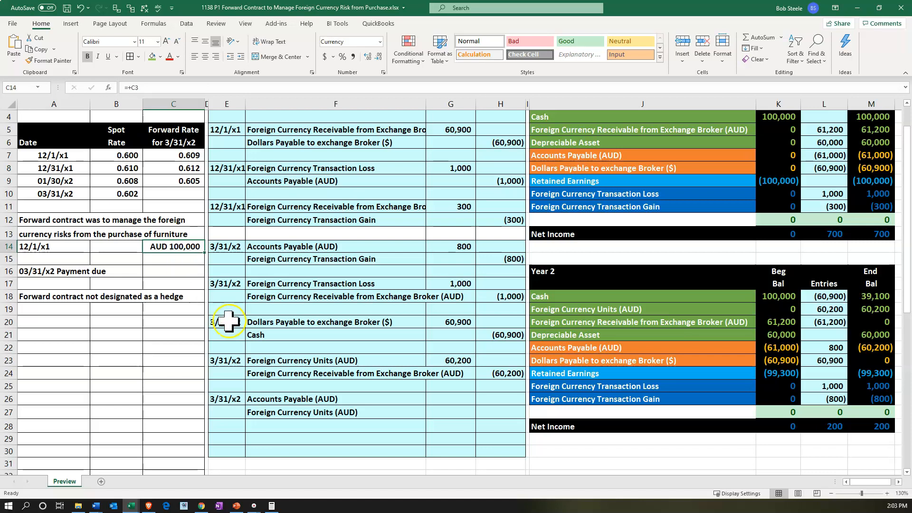
pyautogui.click(446, 403)
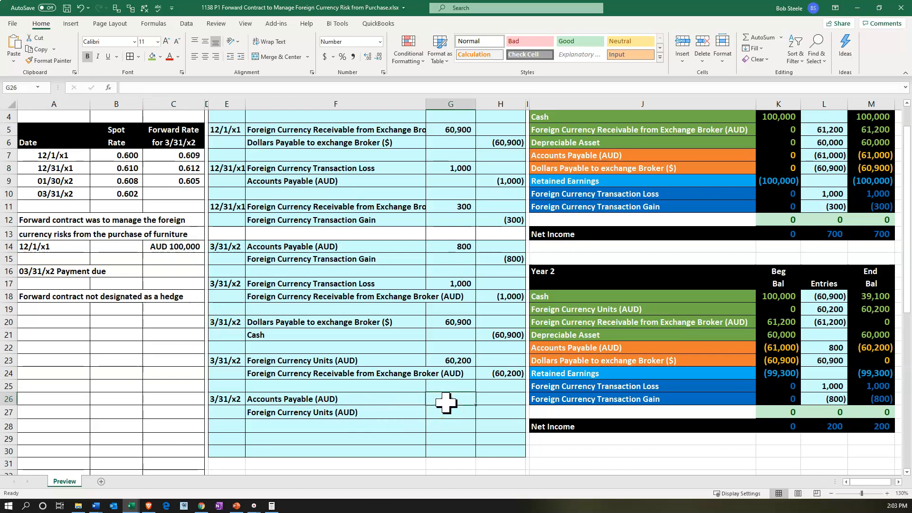
pyautogui.write('=')
pyautogui.press('Left')
pyautogui.press('Left')
pyautogui.press('Left')
pyautogui.press('Left')
pyautogui.press('Up')
pyautogui.press('Up')
pyautogui.press('Up')
pyautogui.press('Up')
pyautogui.press('Up')
pyautogui.press('Up')
pyautogui.press('Up')
pyautogui.press('Up')
pyautogui.press('Up')
pyautogui.press('Up')
pyautogui.press('Up')
pyautogui.press('Up')
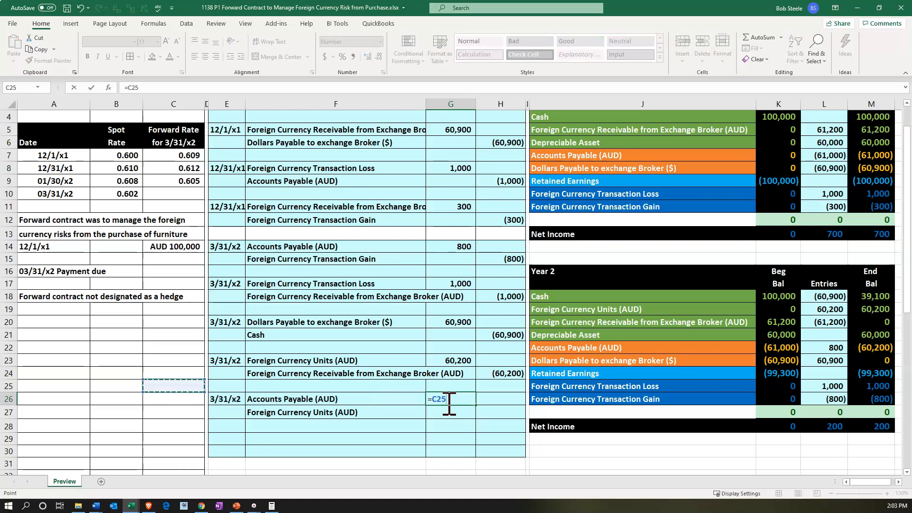
pyautogui.write('*')
pyautogui.press('Left')
pyautogui.press('Left')
pyautogui.press('Left')
pyautogui.press('Left')
pyautogui.press('Up')
pyautogui.press('Up')
pyautogui.press('Up')
pyautogui.press('Up')
pyautogui.press('Up')
pyautogui.press('Up')
pyautogui.press('Up')
pyautogui.press('Up')
pyautogui.press('Up')
pyautogui.press('Up')
pyautogui.press('Up')
pyautogui.press('Up')
pyautogui.press('Up')
pyautogui.press('Up')
pyautogui.press('Up')
pyautogui.press('Up')
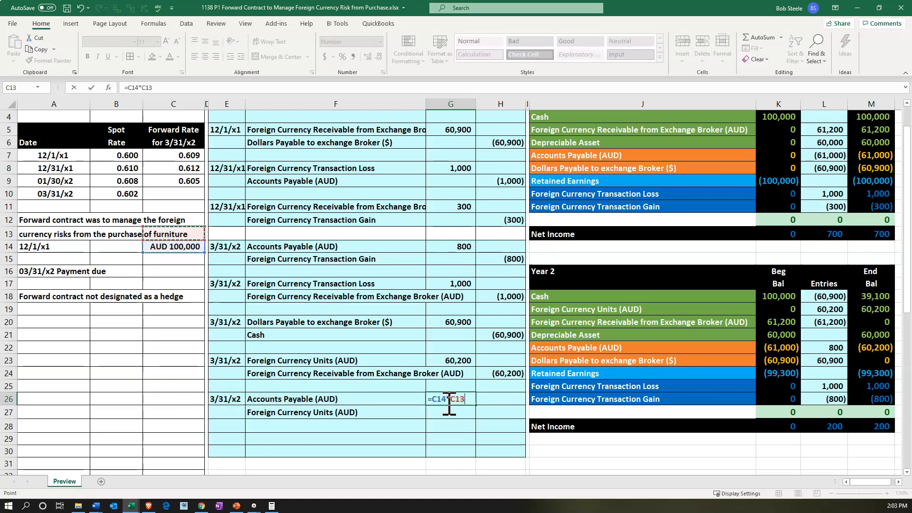
pyautogui.press('Left')
pyautogui.press('Return')
# Enter the Foreign Currency Units credit in H27 as the negative of the payable debit with =-G26
pyautogui.press('Right')
pyautogui.write('=-')
pyautogui.click(445, 403)
pyautogui.press('Return')
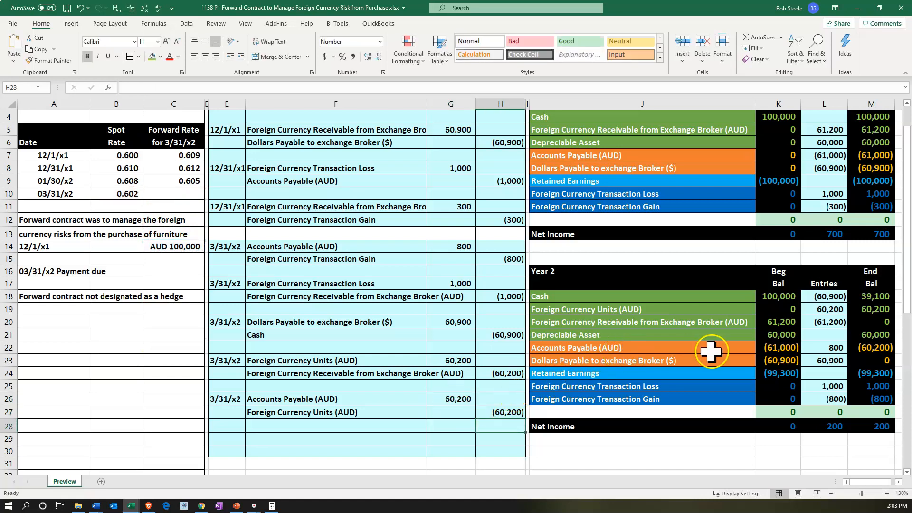
# Add the G26 debit to the existing formula in the Year 2 Accounts Payable (AUD) entry in L22
pyautogui.doubleClick(832, 348)
pyautogui.write('+')
pyautogui.click(451, 399)
pyautogui.press('Return')
# Add the H27 credit to the Year 2 Foreign Currency Units (AUD) entry in L19, making the formula =G23+H27
pyautogui.moveTo(418, 415); pyautogui.dragTo(481, 417)
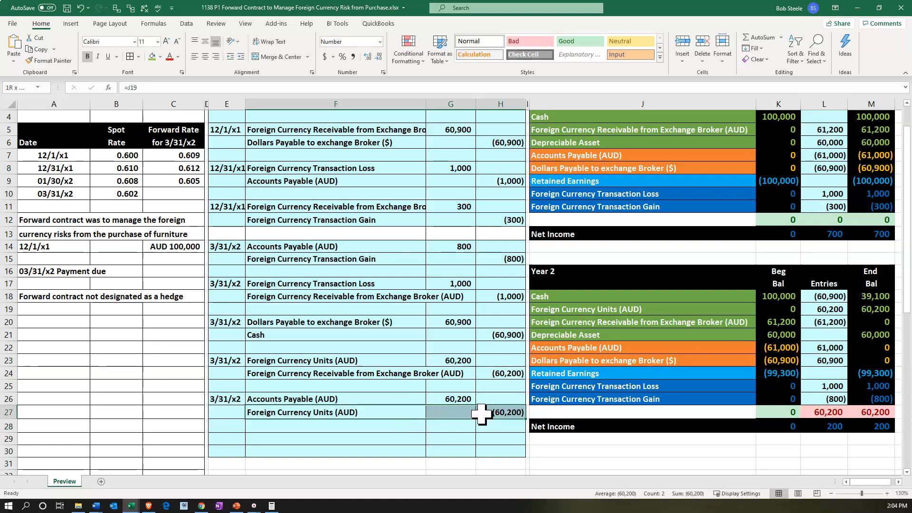
pyautogui.click(824, 310)
pyautogui.write('=G23+')
pyautogui.click(497, 410)
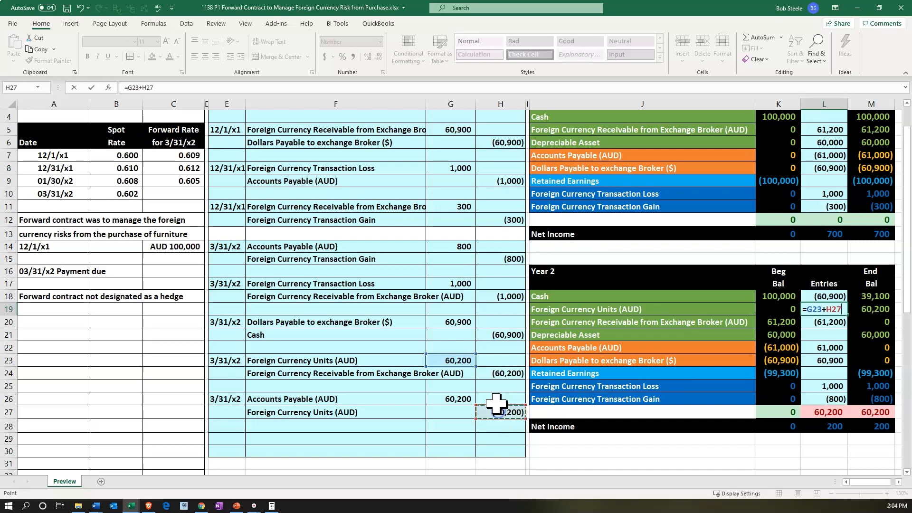
pyautogui.press('Return')
# Review the Year 2 ending balances account by account, then the Year 1 foreign currency transaction loss and gain
pyautogui.click(871, 413)
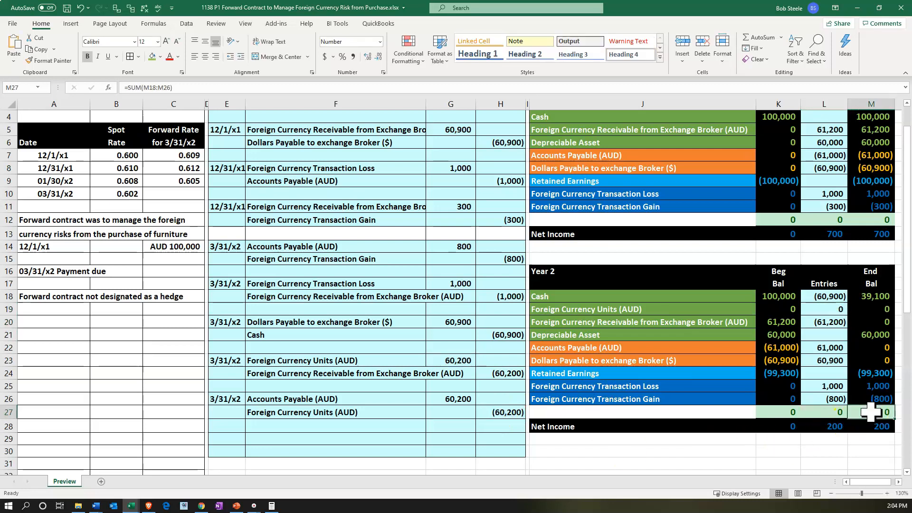
pyautogui.click(873, 296)
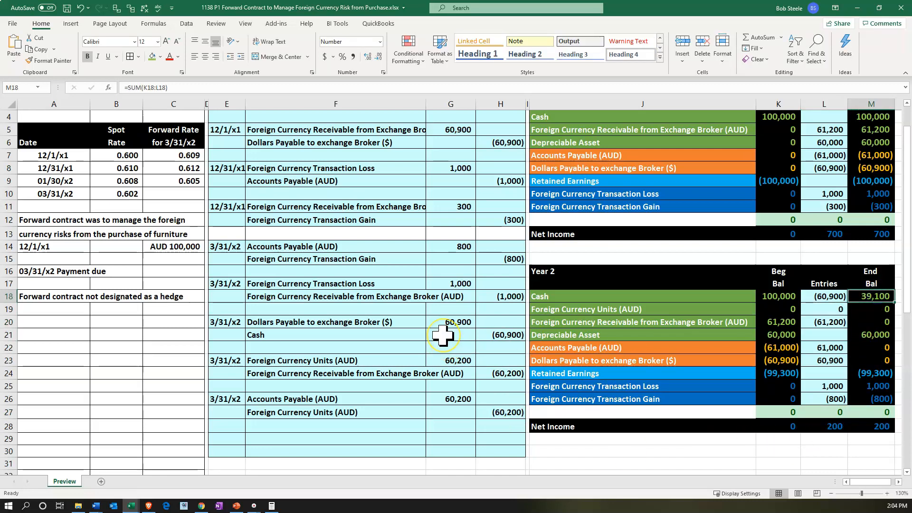
pyautogui.hscroll(1, 442, 335)
pyautogui.press('Down')
pyautogui.press('Left')
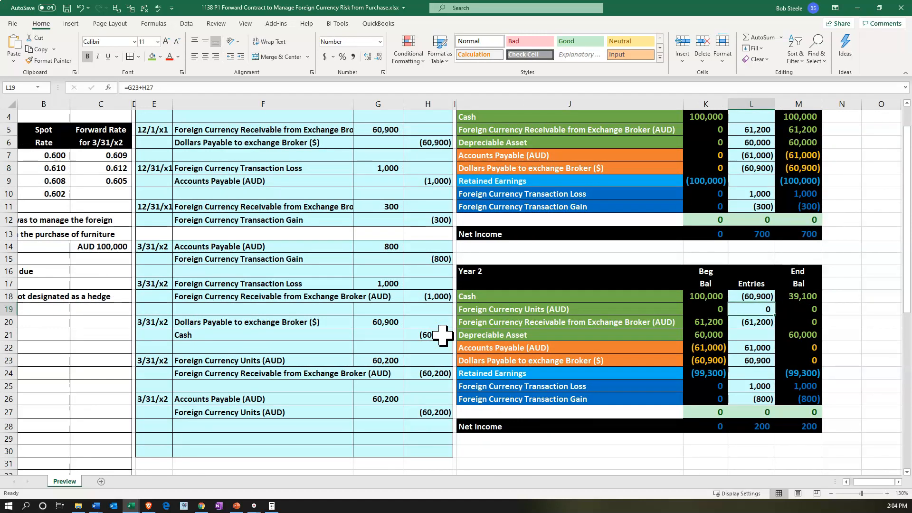
pyautogui.press('Down')
pyautogui.press('Right')
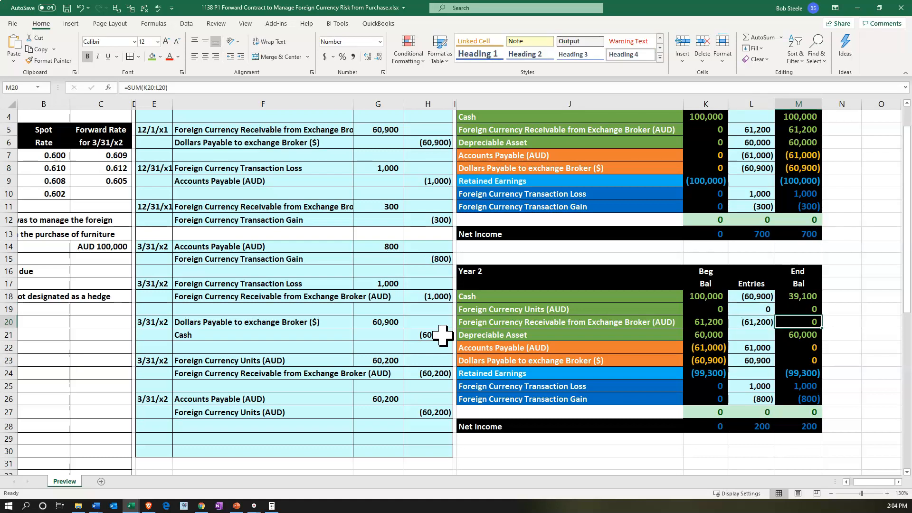
pyautogui.press('Down')
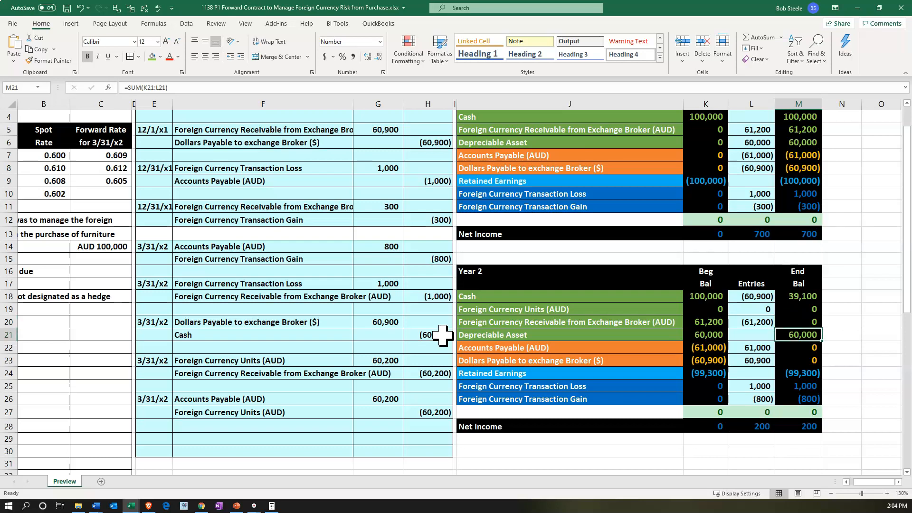
pyautogui.scroll(1, 442, 335)
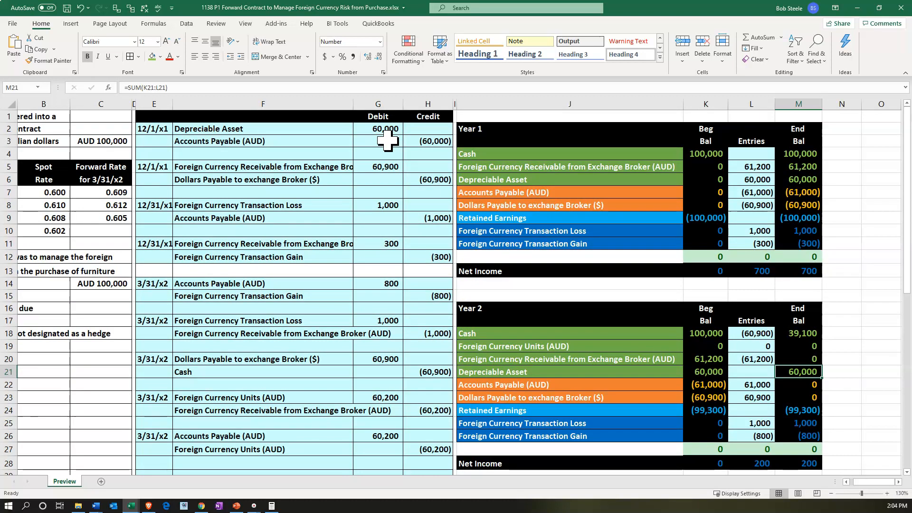
pyautogui.scroll(-1, 399, 199)
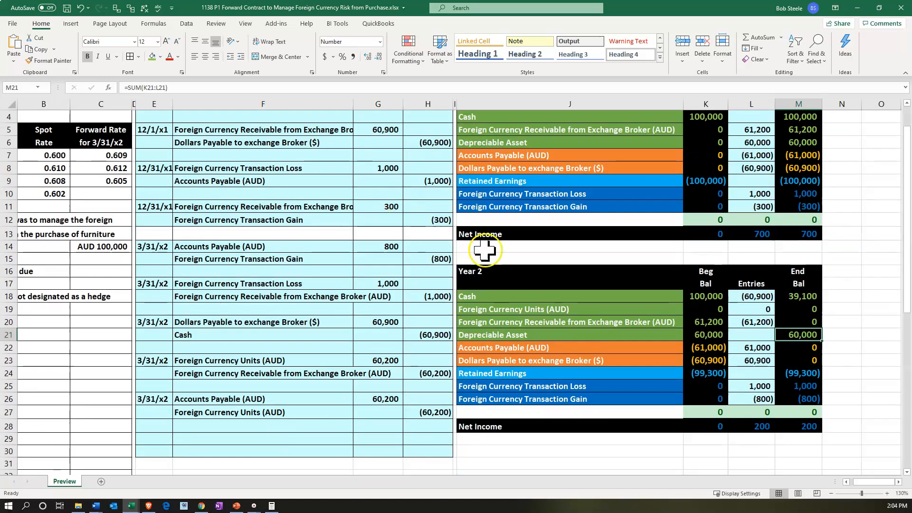
pyautogui.click(791, 348)
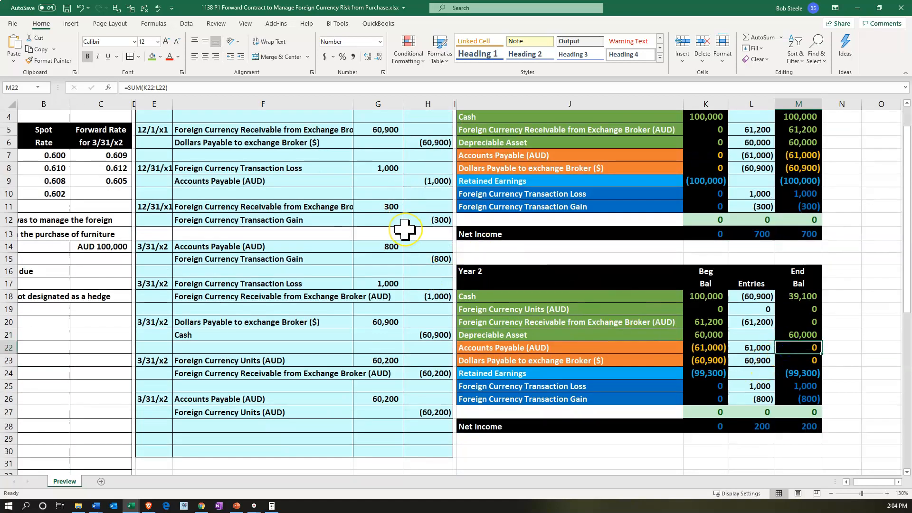
pyautogui.press('Down')
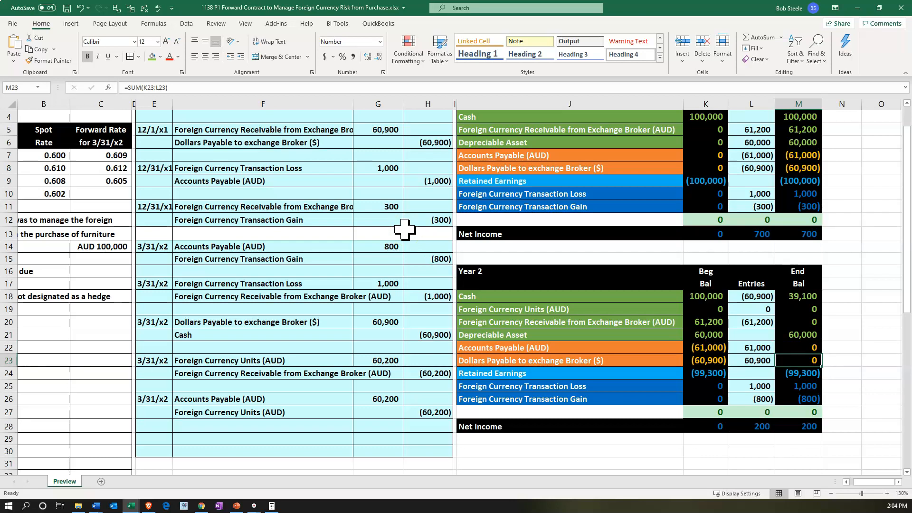
pyautogui.press('Down')
pyautogui.press('Down')
pyautogui.press('Down')
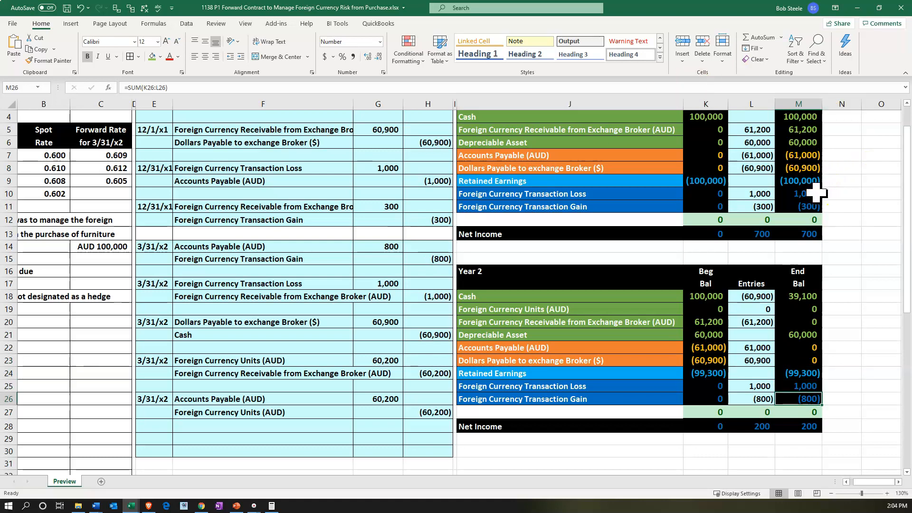
pyautogui.moveTo(816, 192); pyautogui.dragTo(817, 200)
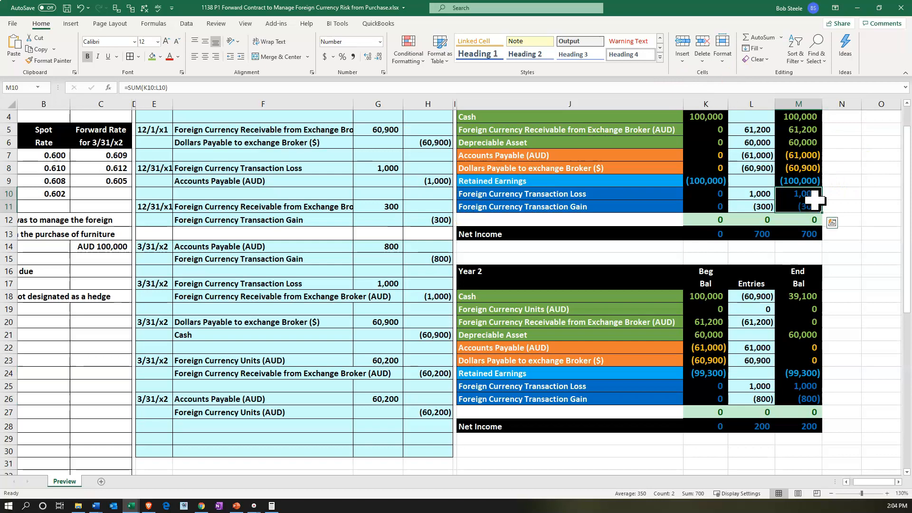